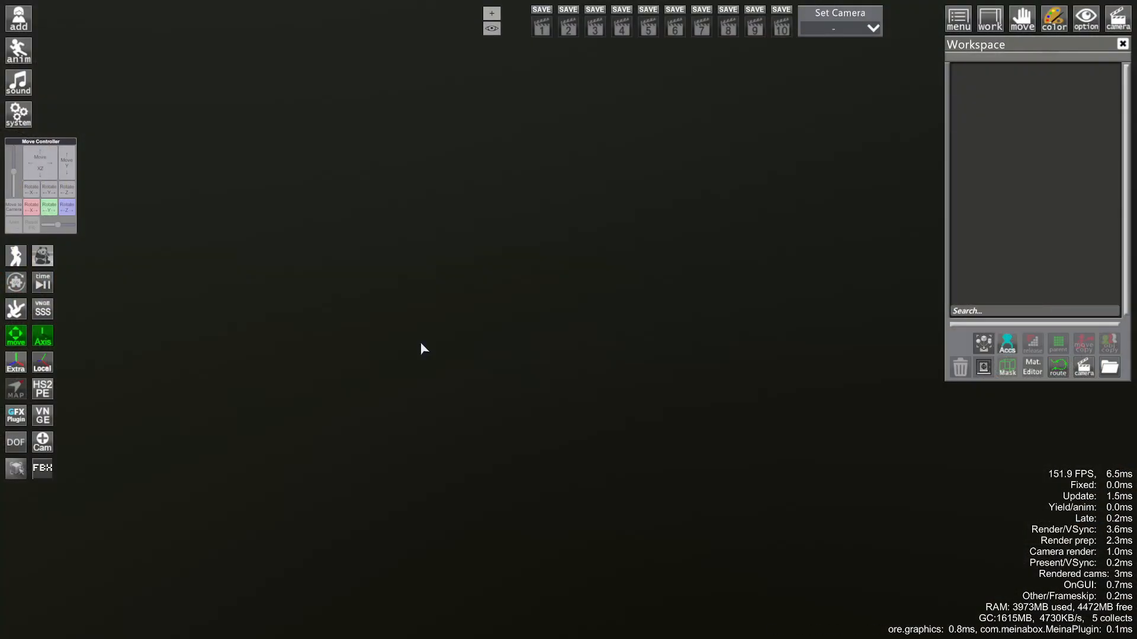
- Load the (Mas75) Abandoned Workshop map from the map browser
key("ctrl+m")
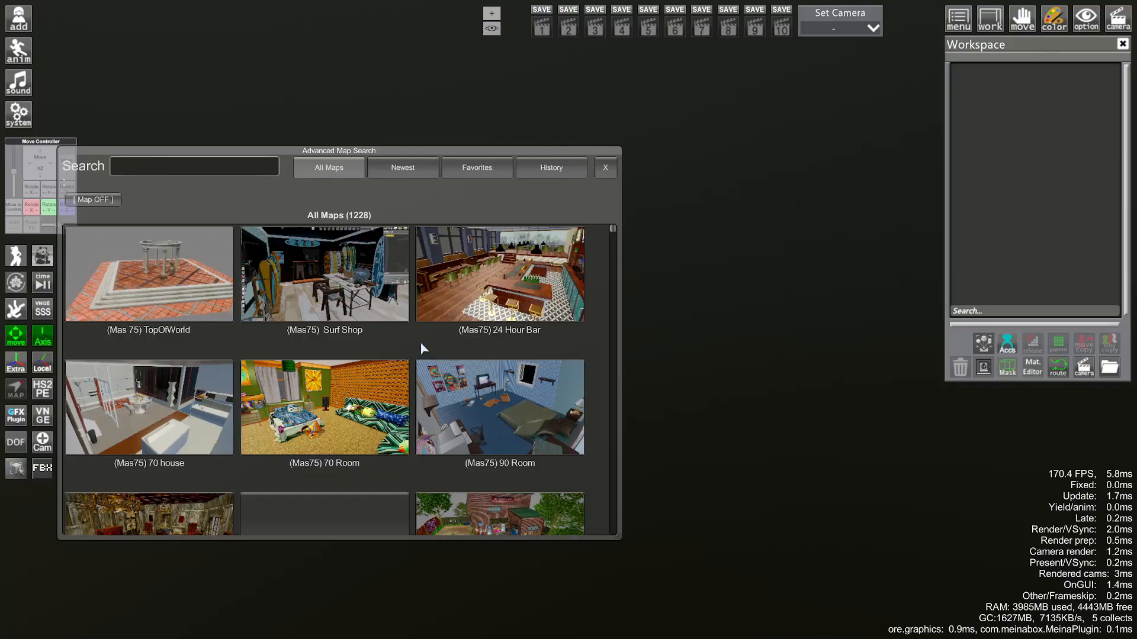
scroll(425, 343, "down", 3)
left_click(524, 412)
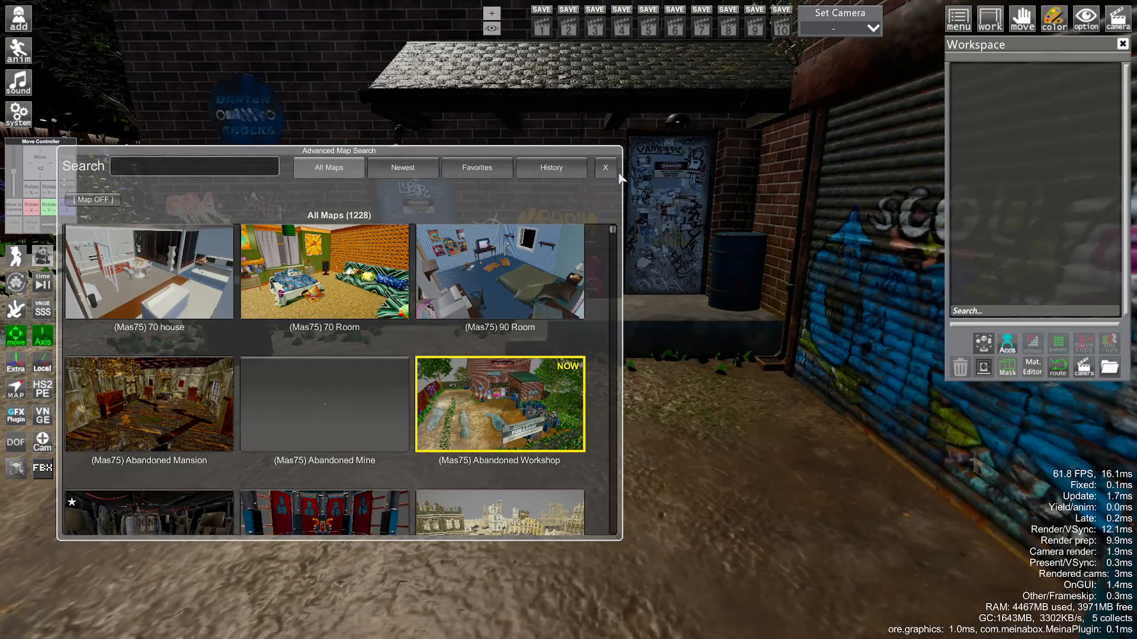
left_click(608, 173)
left_click_drag(614, 402, 610, 379)
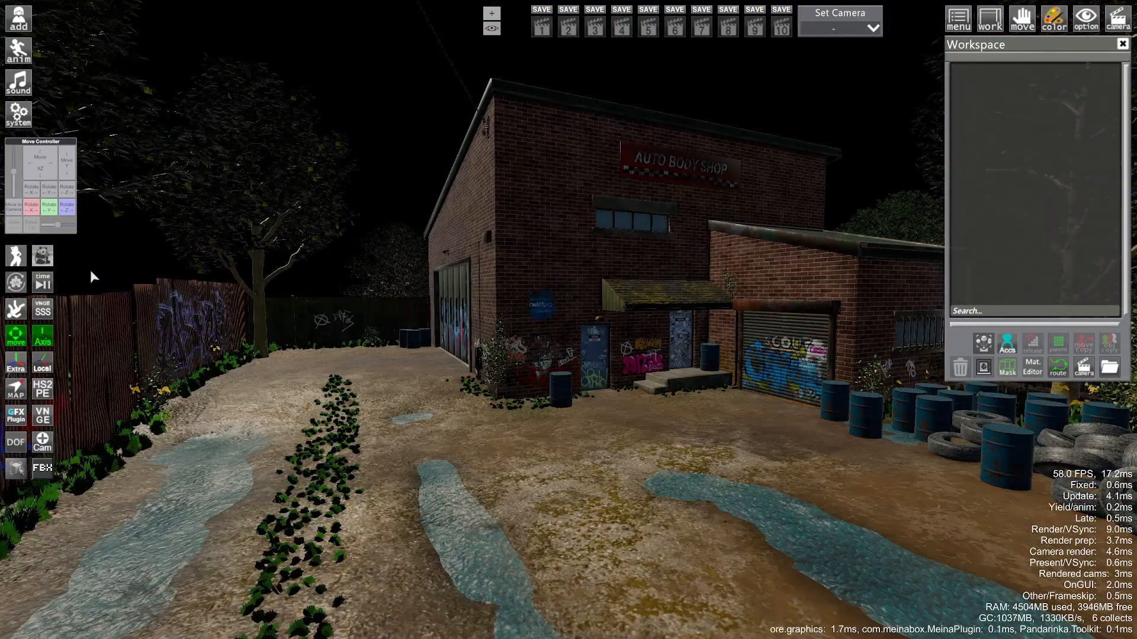
- Extract the entire map into editable objects through Map Tools
left_click(18, 468)
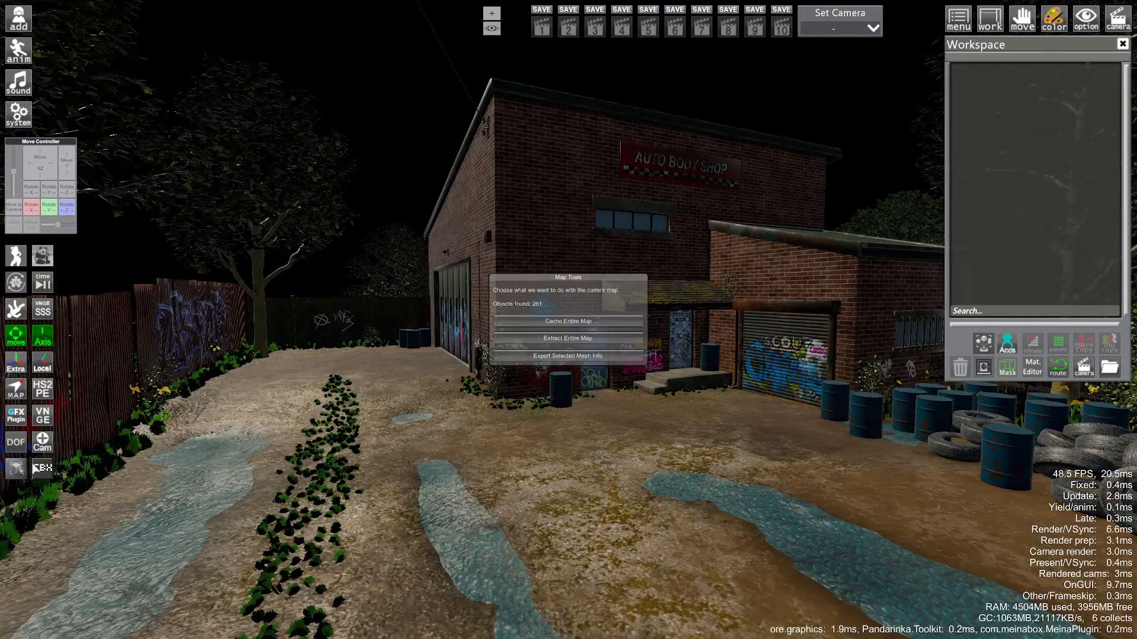
left_click(560, 338)
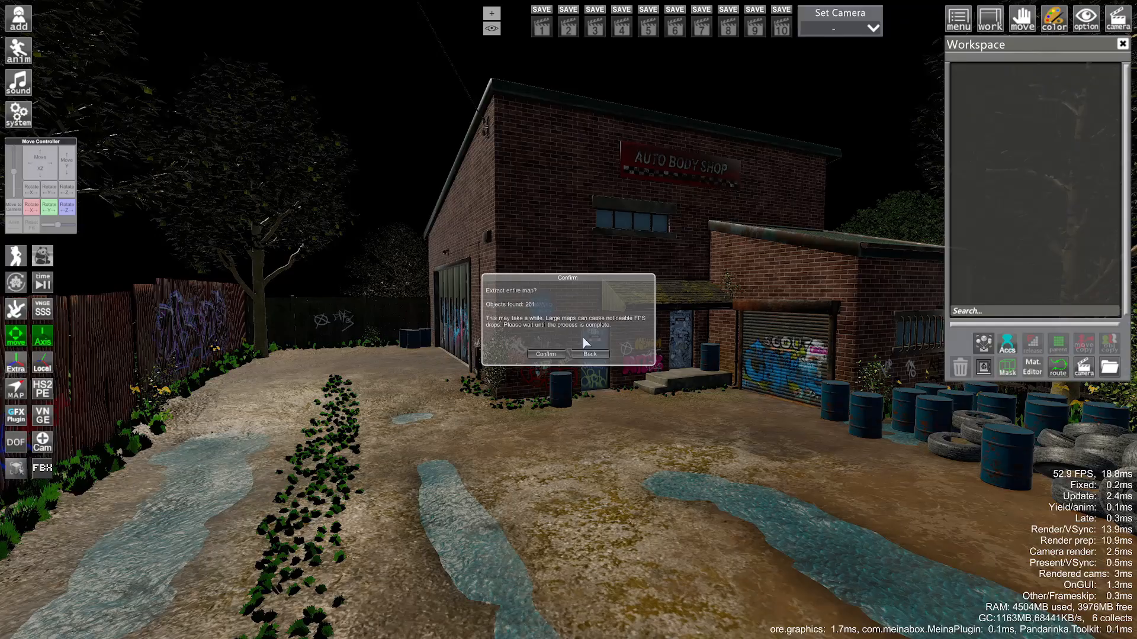
left_click(548, 355)
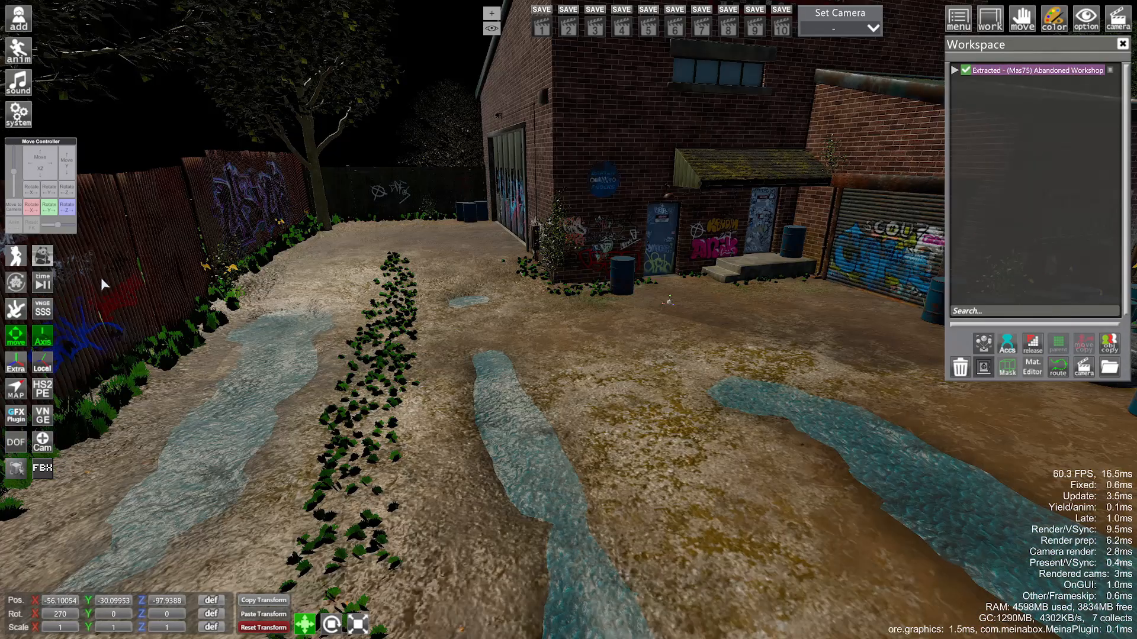
- Select the yard ground and create a snow field on it from the Snow Field settings
left_click(589, 407)
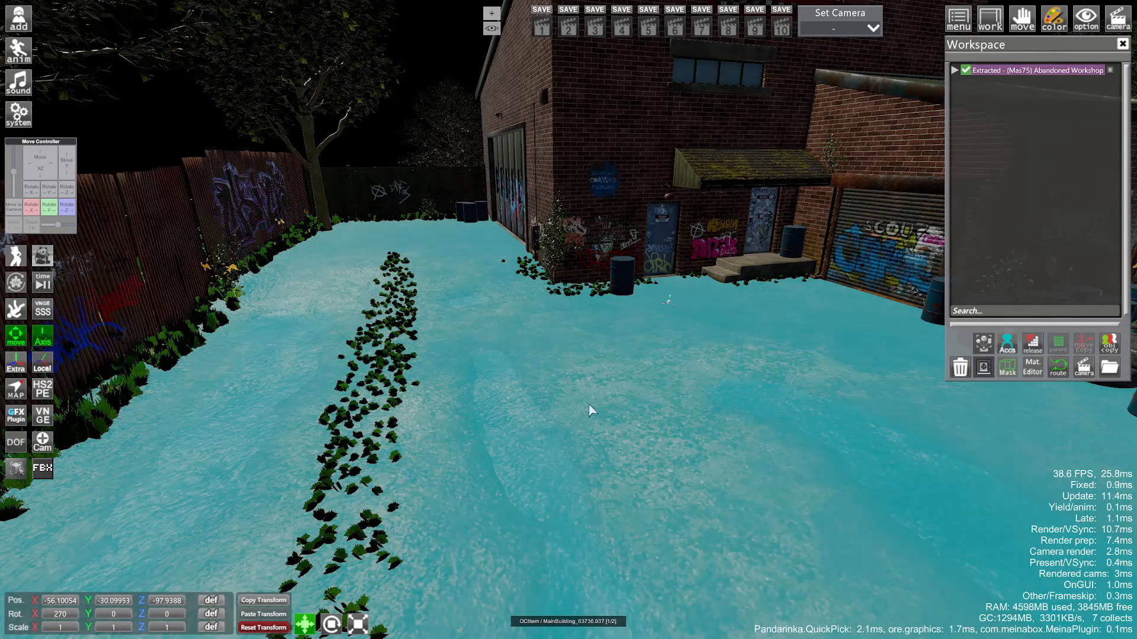
key("ctrl+p")
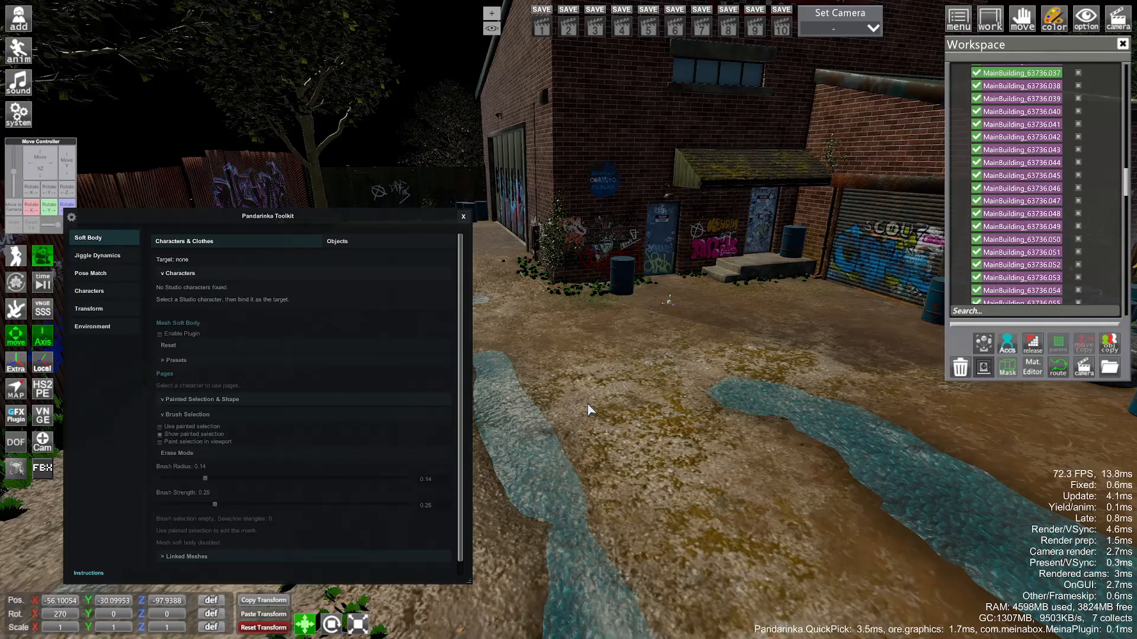
left_click(82, 328)
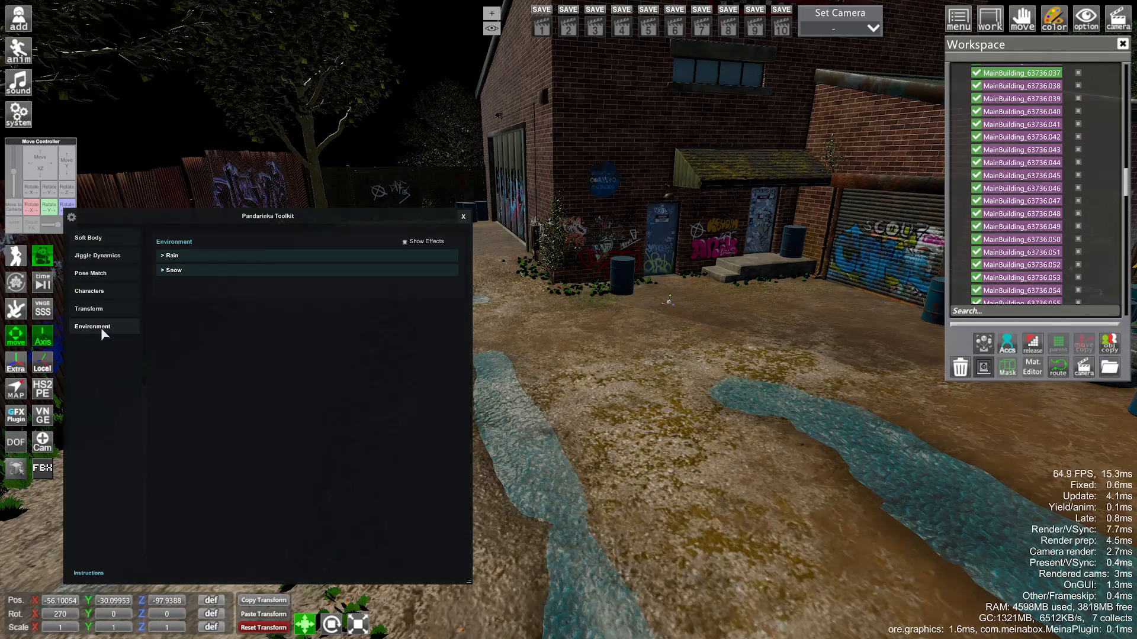
left_click(175, 271)
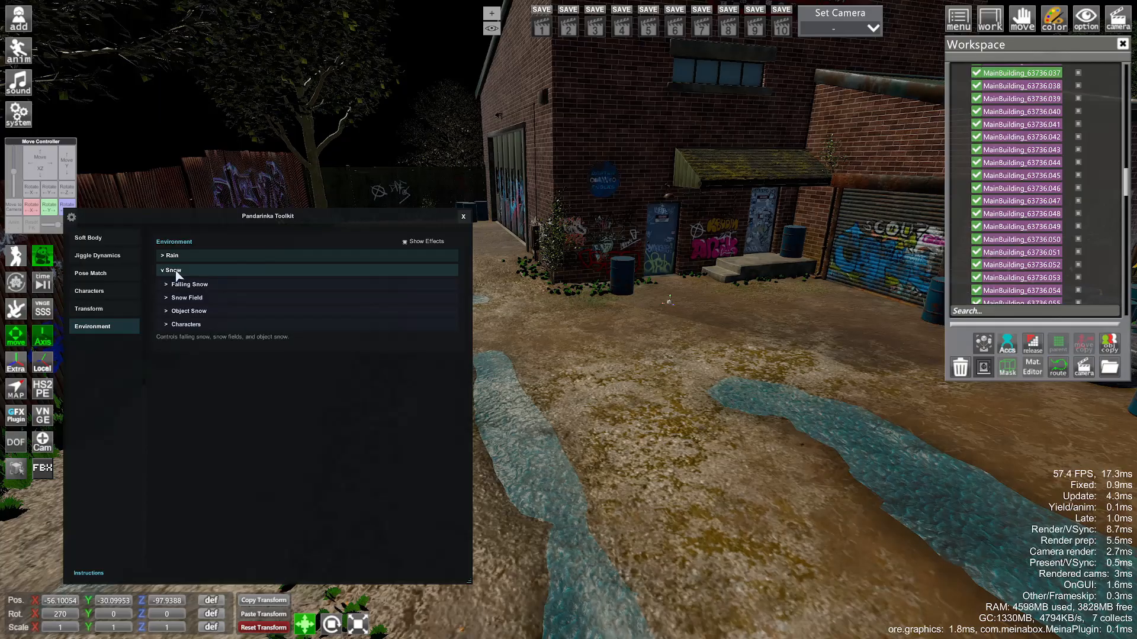
left_click(188, 298)
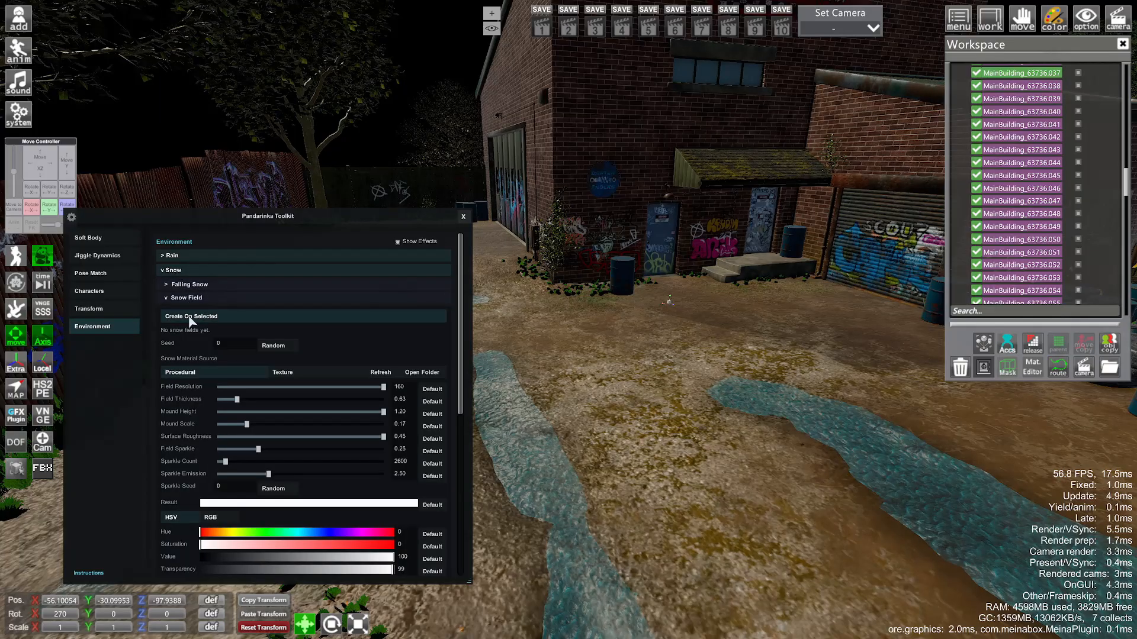
left_click(191, 318)
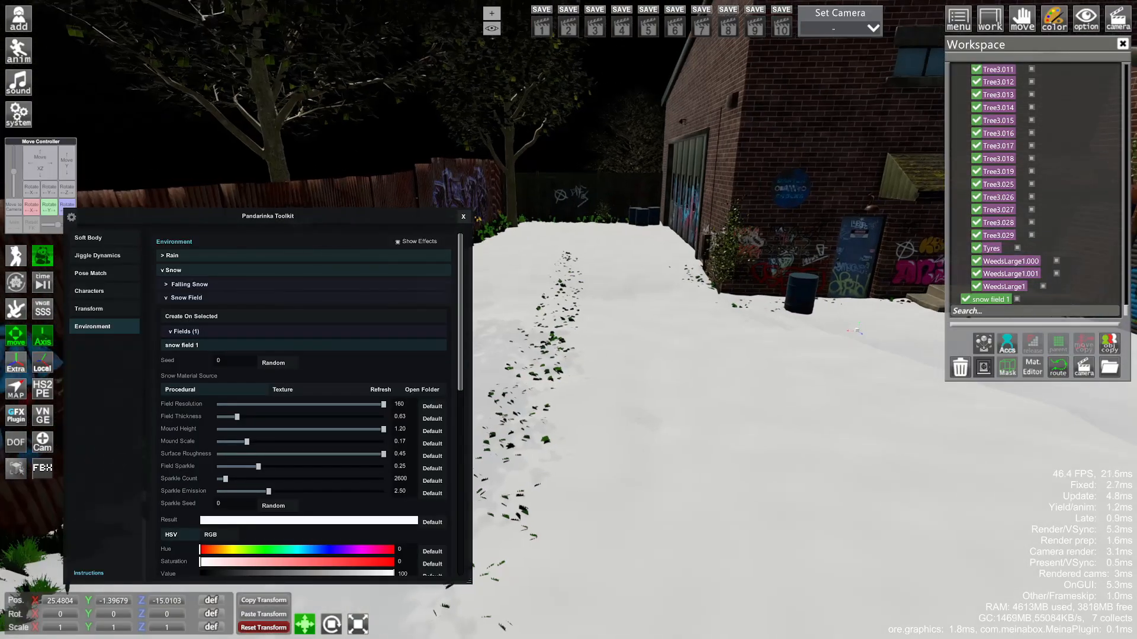
- Fly over the snowy yard toward the barrels and graffiti doors to check the snow
right_click_drag(710, 391, 710, 379)
left_click_drag(711, 378, 752, 379)
right_click_drag(752, 379, 763, 284)
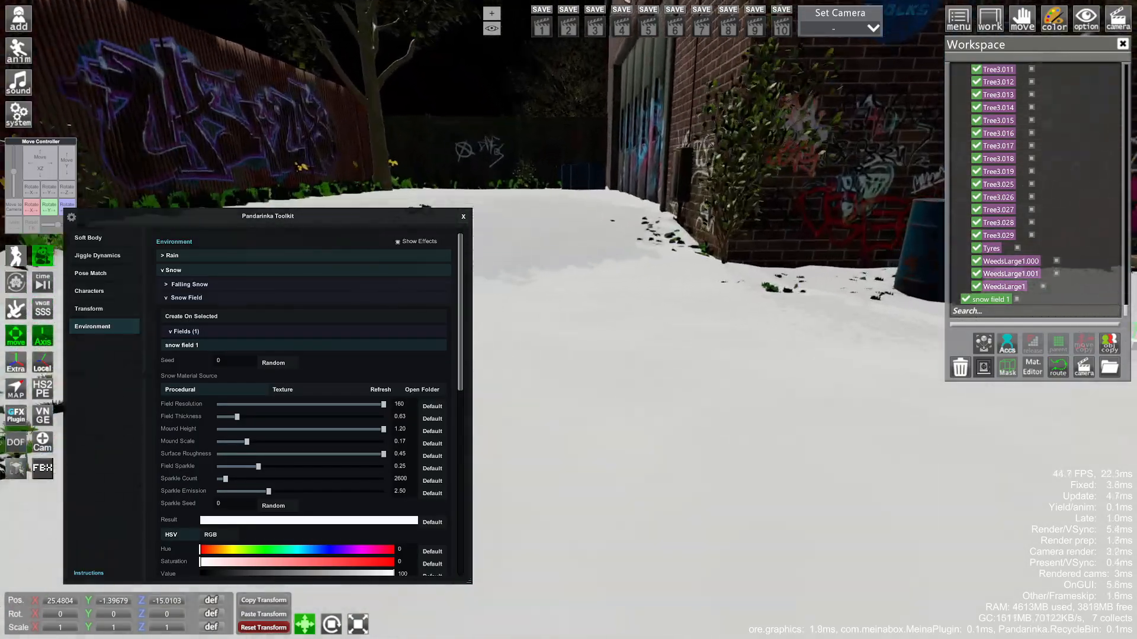
right_click_drag(710, 355, 714, 296)
left_click_drag(713, 296, 858, 296)
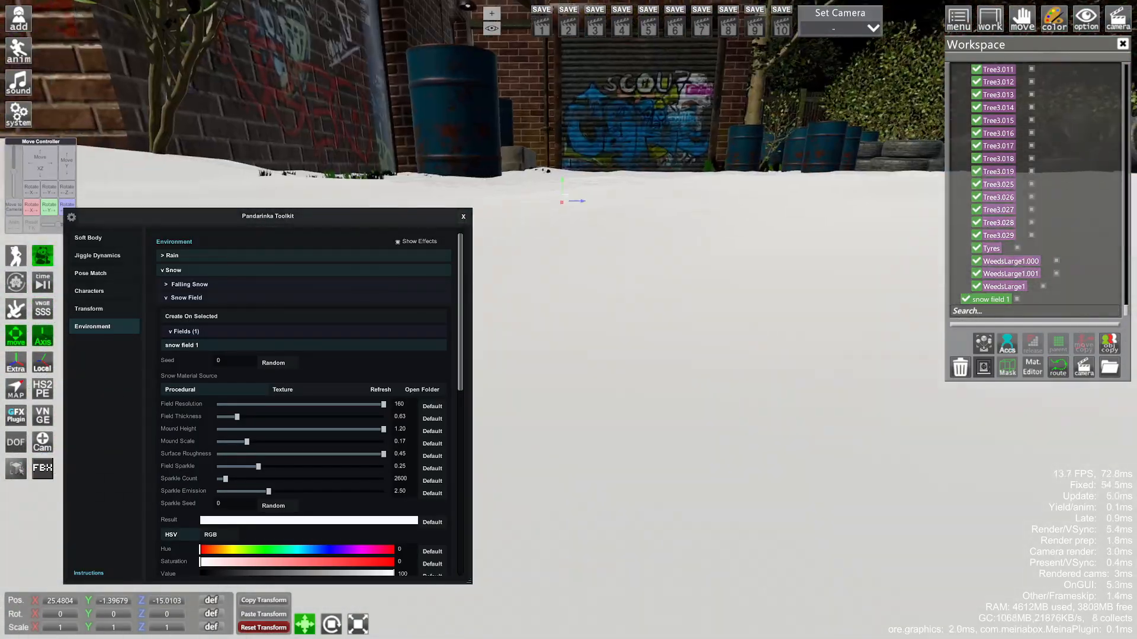
left_click_drag(711, 355, 640, 355)
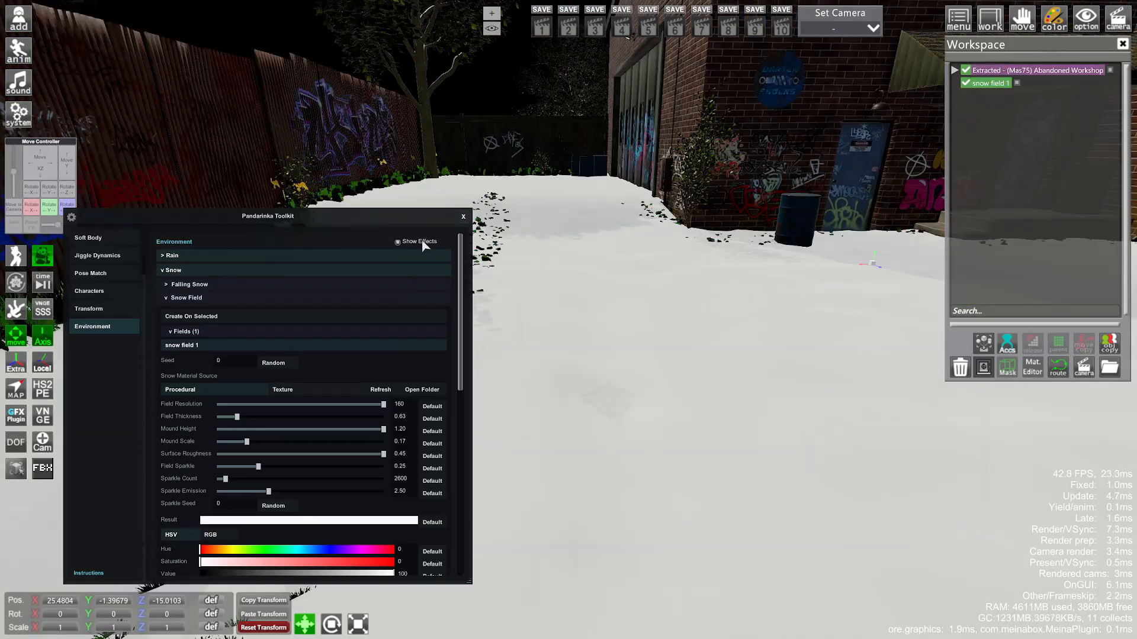
left_click_drag(336, 219, 332, 213)
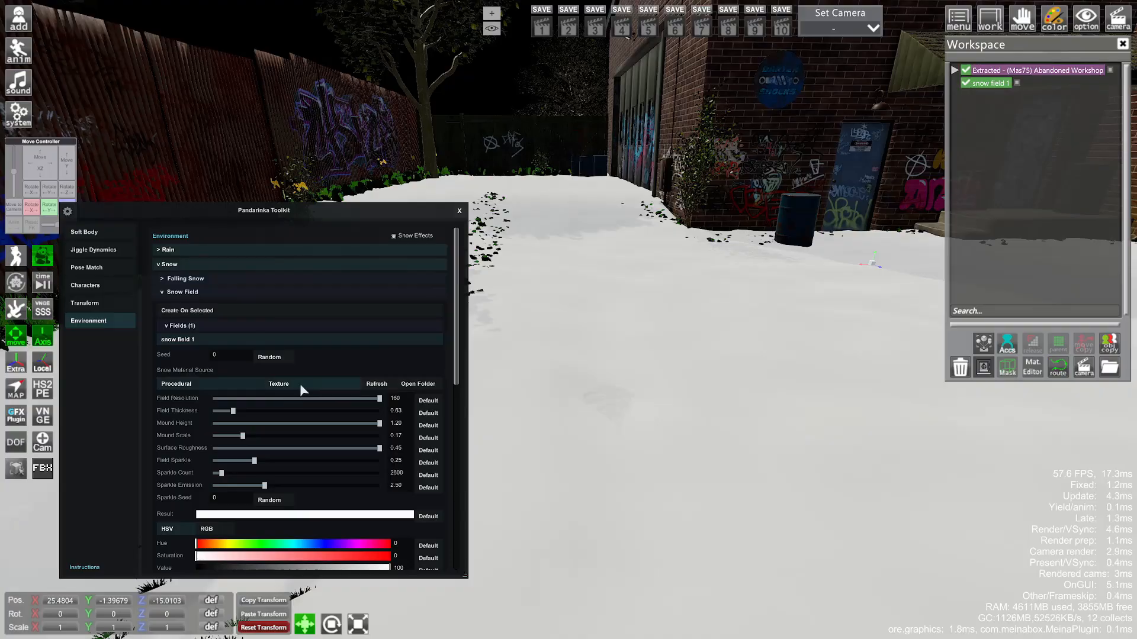
left_click(278, 384)
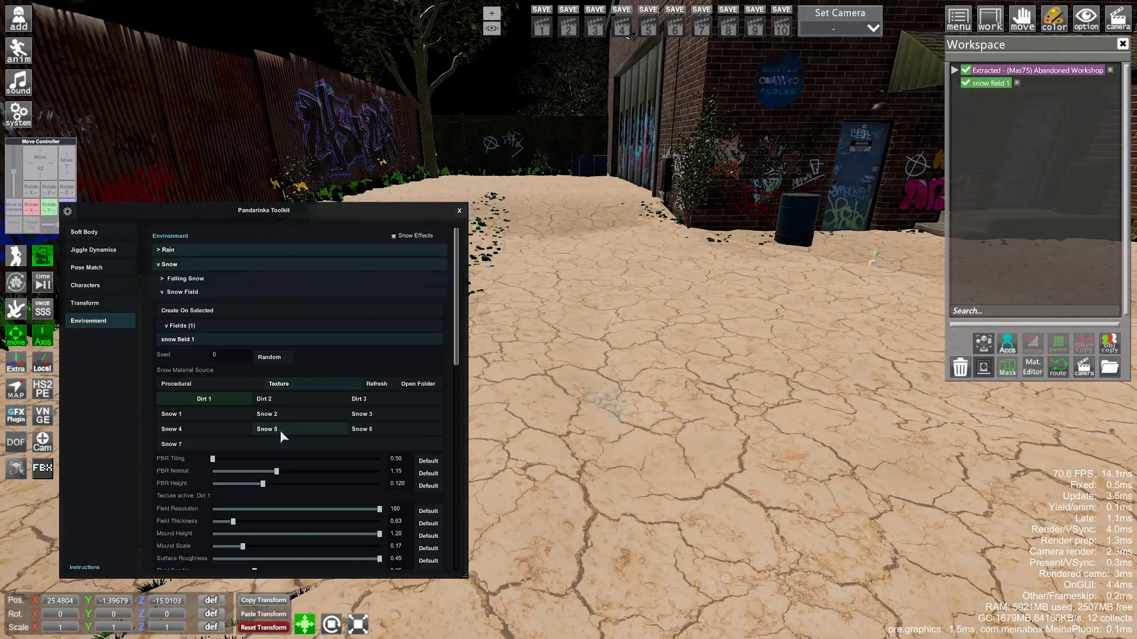
left_click(281, 431)
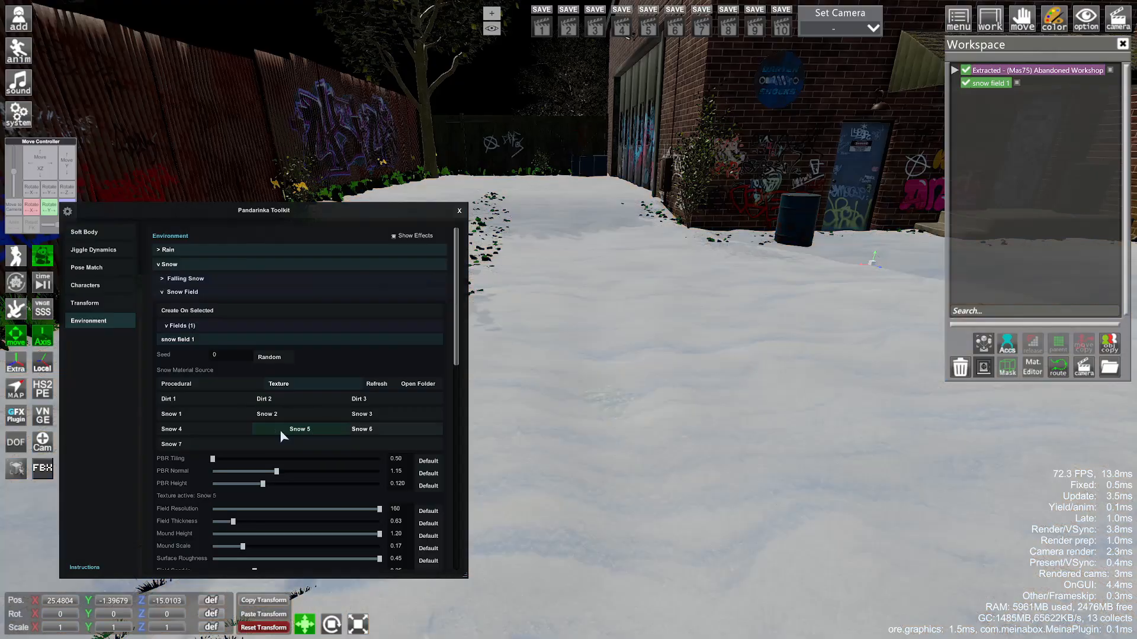
left_click(358, 432)
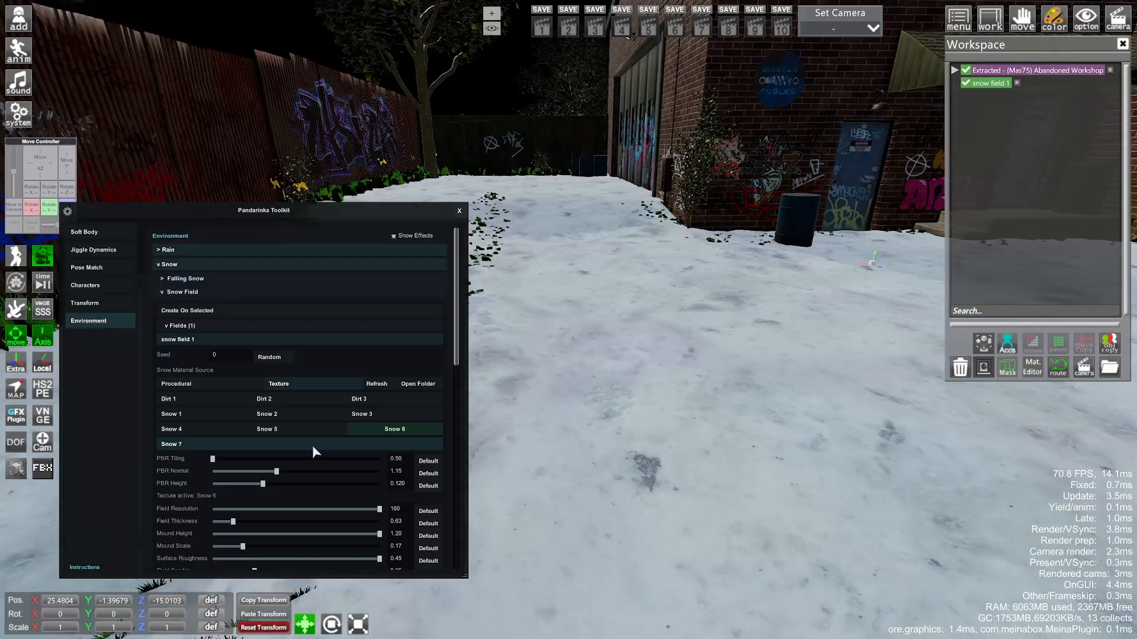
left_click(314, 447)
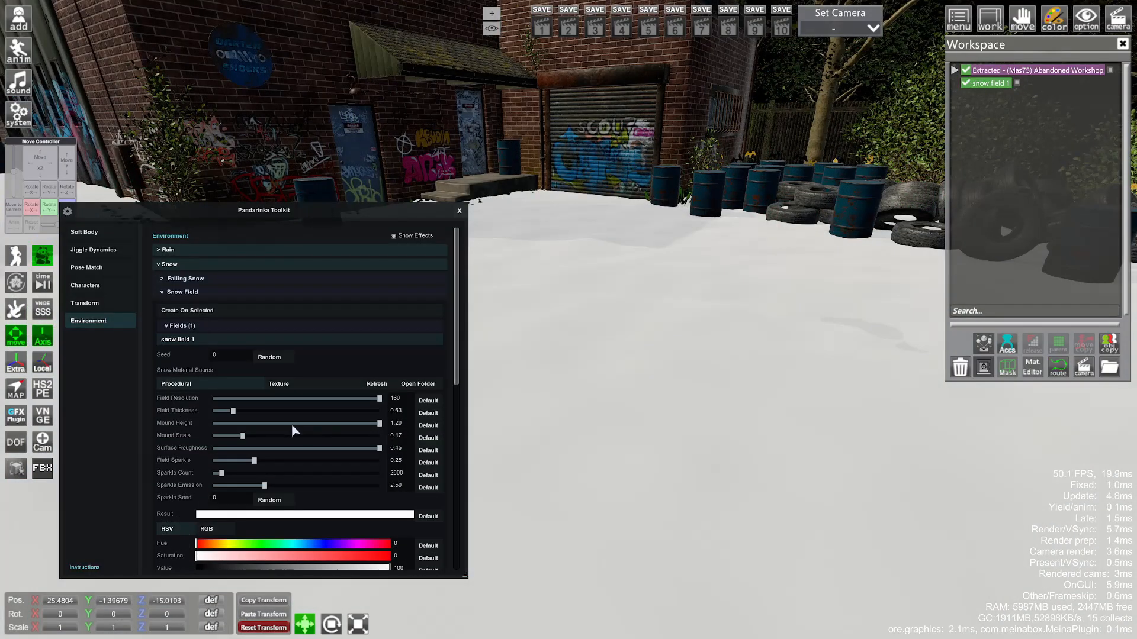
left_click_drag(291, 424, 531, 434)
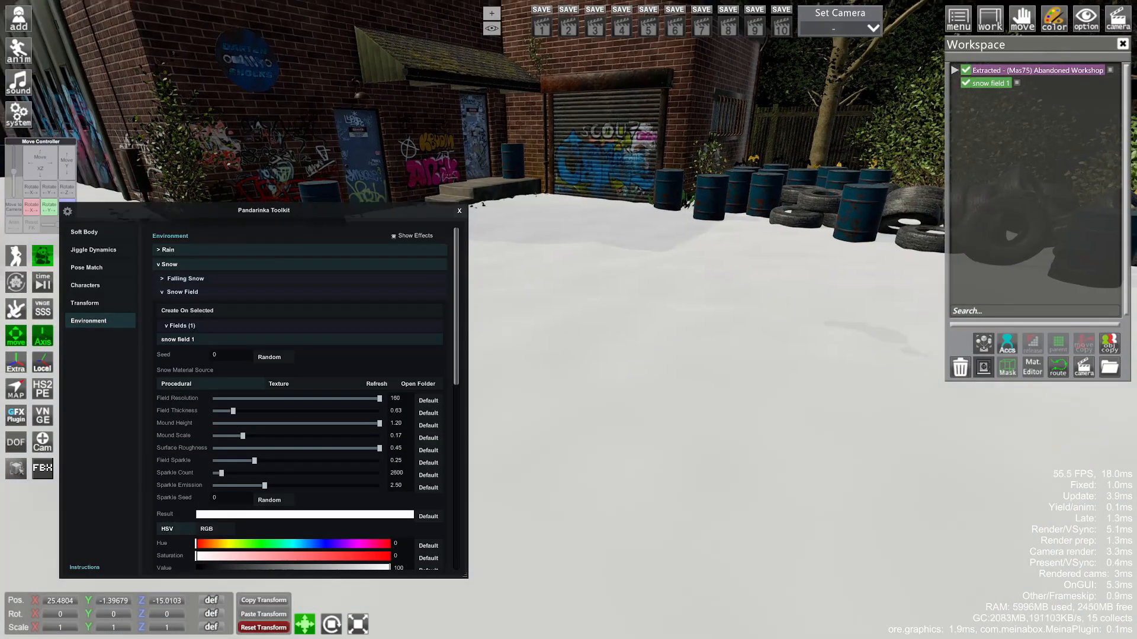
left_click_drag(607, 434, 608, 432)
right_click_drag(607, 434, 609, 436)
left_click_drag(609, 436, 607, 435)
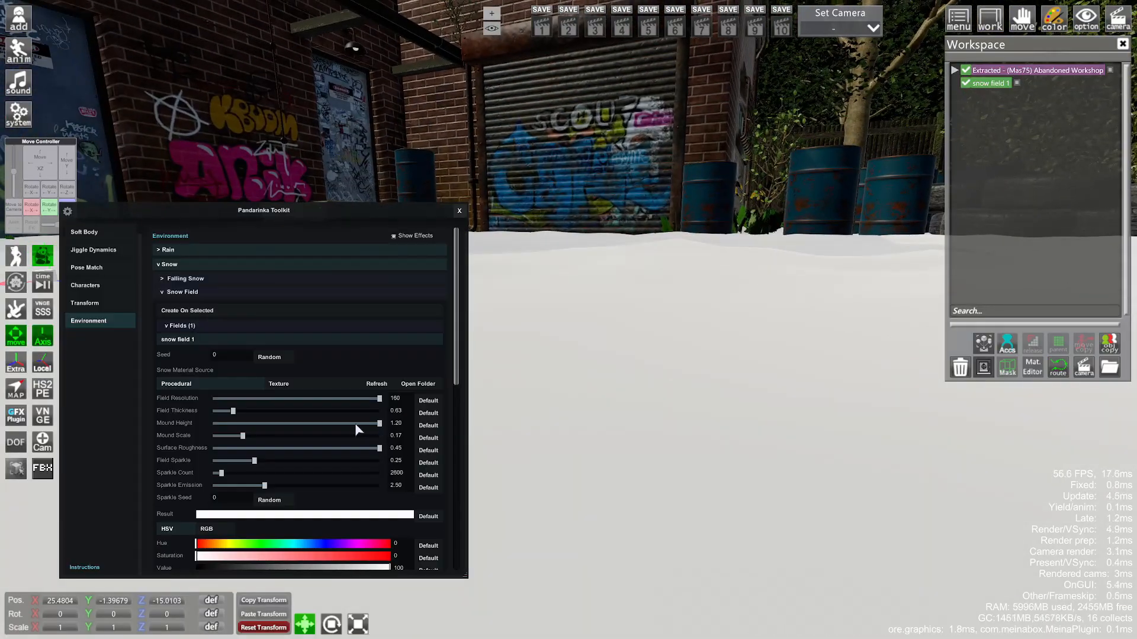
left_click_drag(354, 424, 605, 444)
left_click_drag(262, 413, 130, 417)
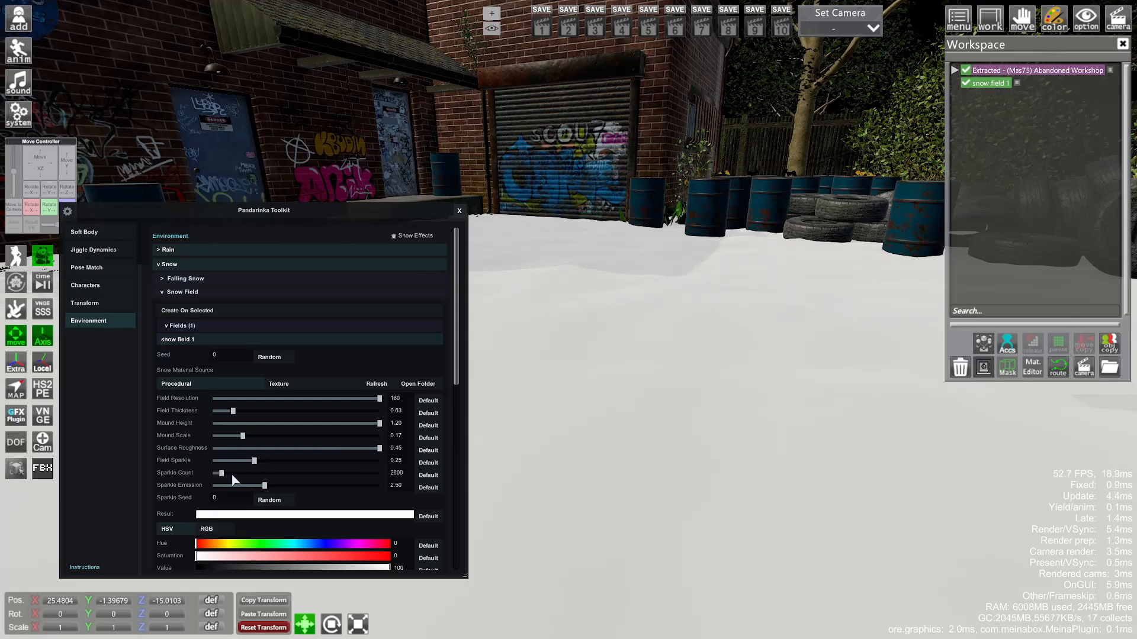
right_click_drag(232, 475, 223, 475)
left_click_drag(220, 475, 396, 480)
left_click_drag(255, 462, 439, 464)
left_click_drag(620, 484, 660, 491)
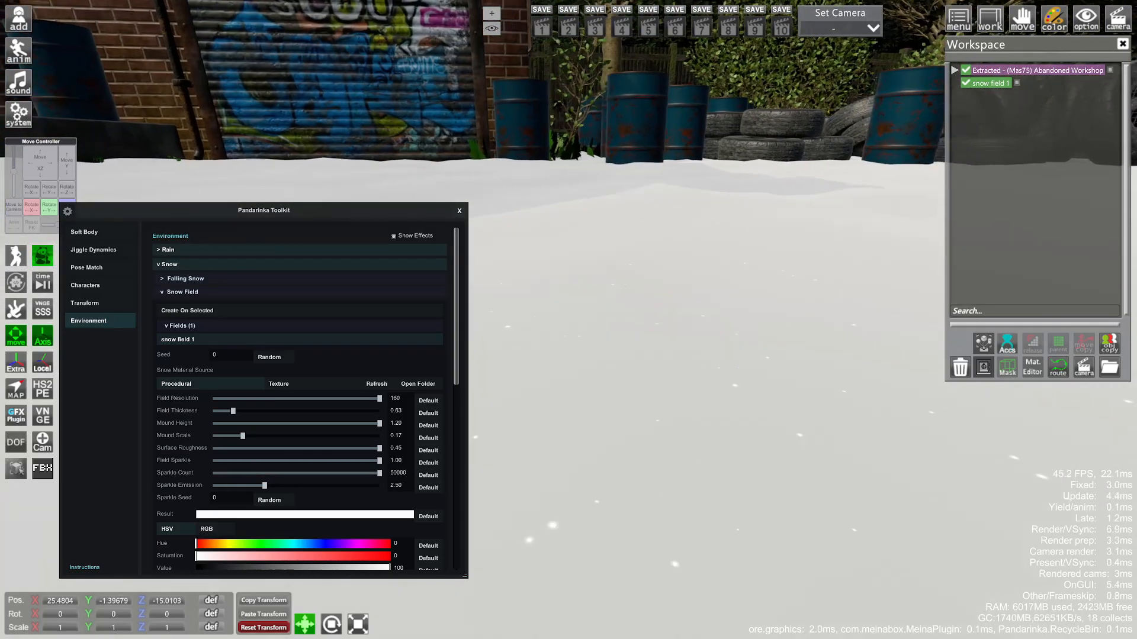
left_click(428, 462)
left_click(428, 475)
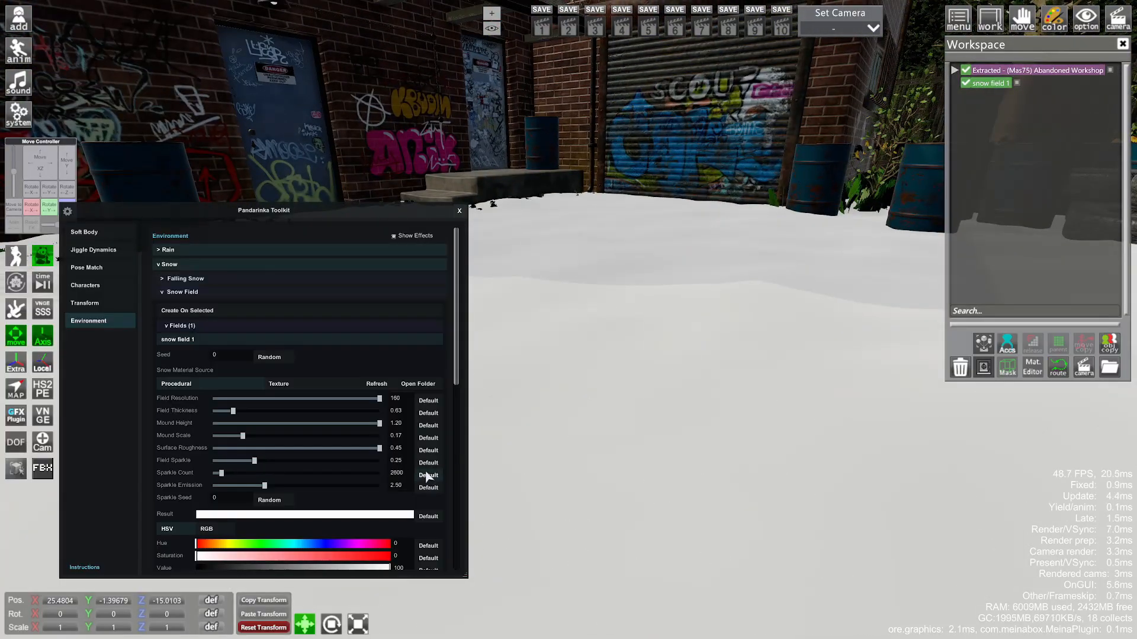
right_click_drag(511, 460, 513, 479)
scroll(355, 462, "down", 3)
left_click(380, 477)
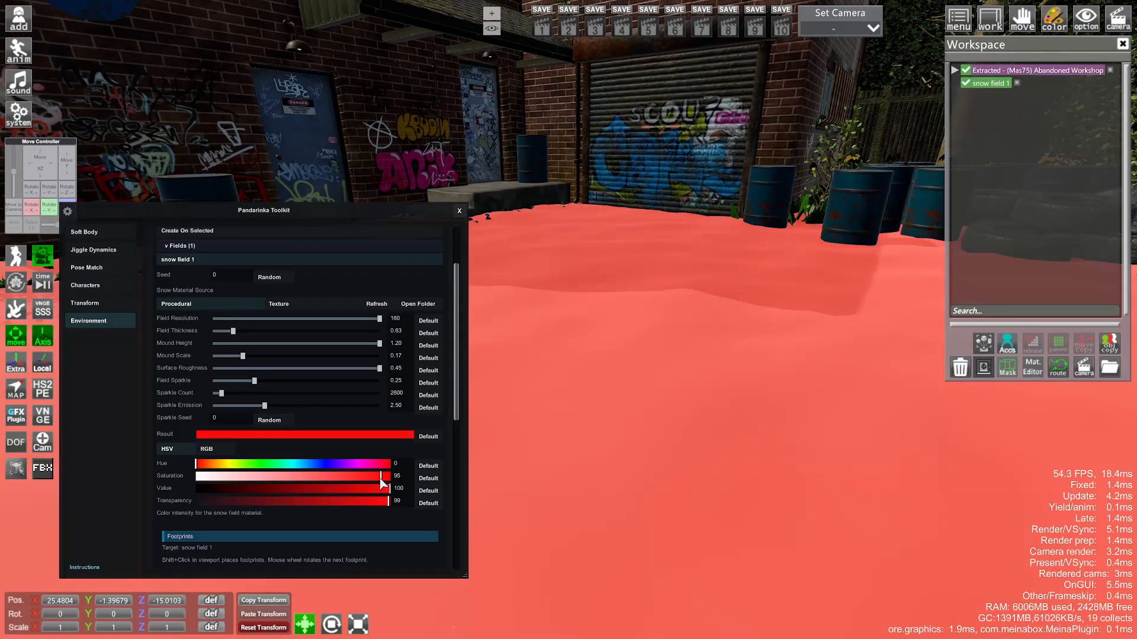
left_click(327, 465)
mouse_move(380, 478)
left_mouse_down()
mouse_move(238, 490)
mouse_move(377, 495)
left_mouse_up()
left_click_drag(343, 477, 307, 478)
left_click(428, 478)
left_click(427, 466)
left_click(428, 437)
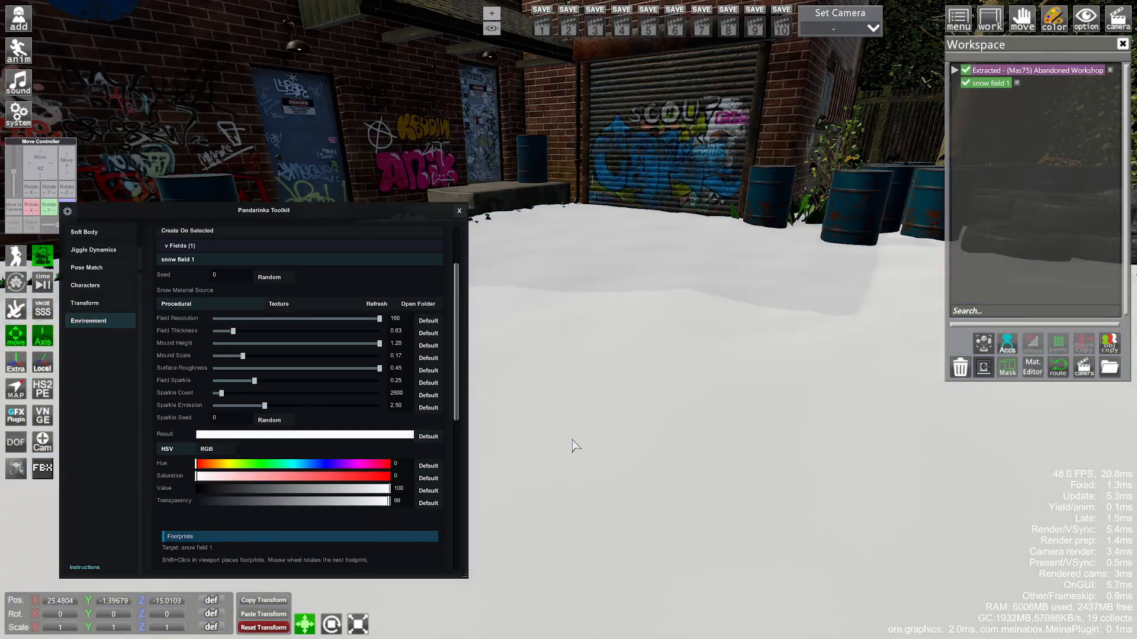
- Stamp four more footprints into the snow trail
left_click(607, 431, "shift")
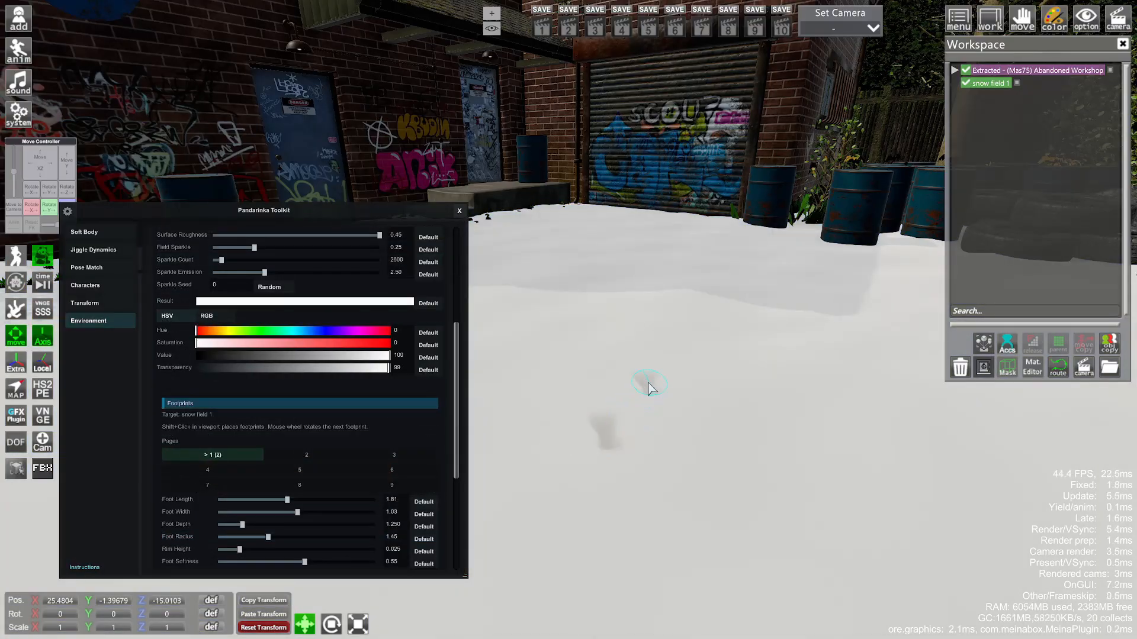
left_click(648, 385, "shift")
left_click(569, 358, "shift")
left_click(604, 328, "shift")
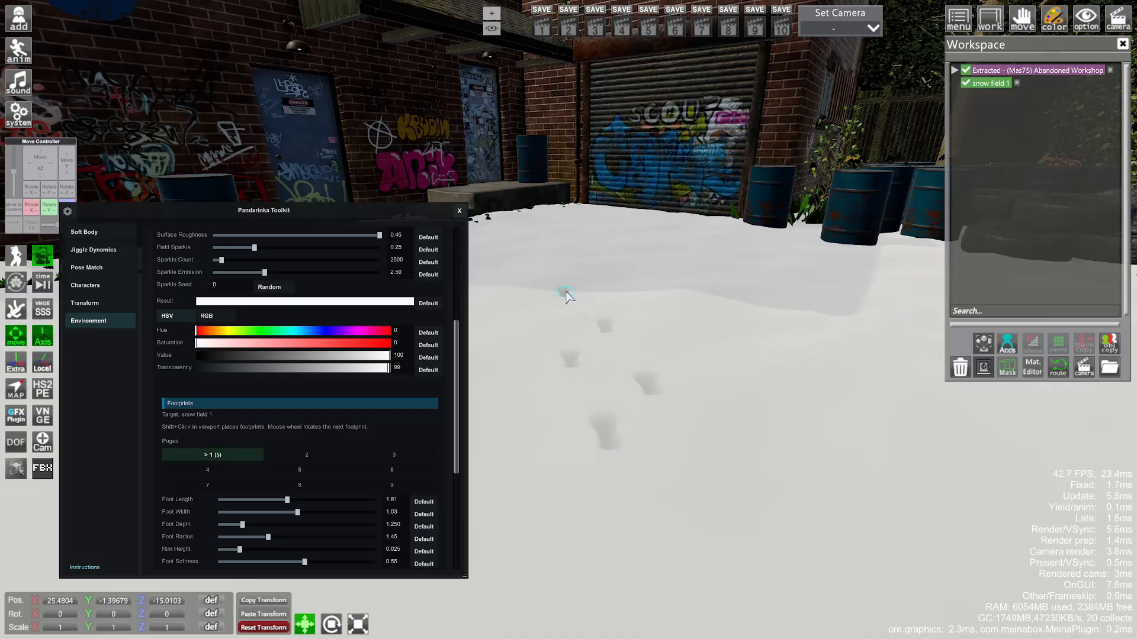
left_click_drag(722, 392, 544, 391)
scroll(323, 421, "down", 1)
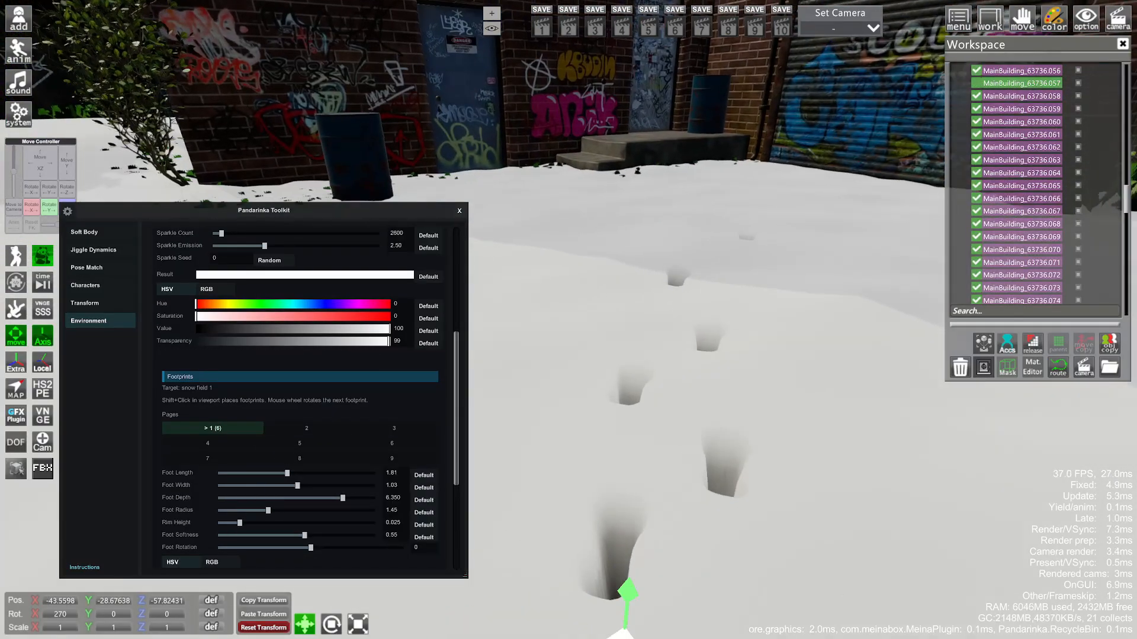
left_click_drag(681, 355, 699, 455)
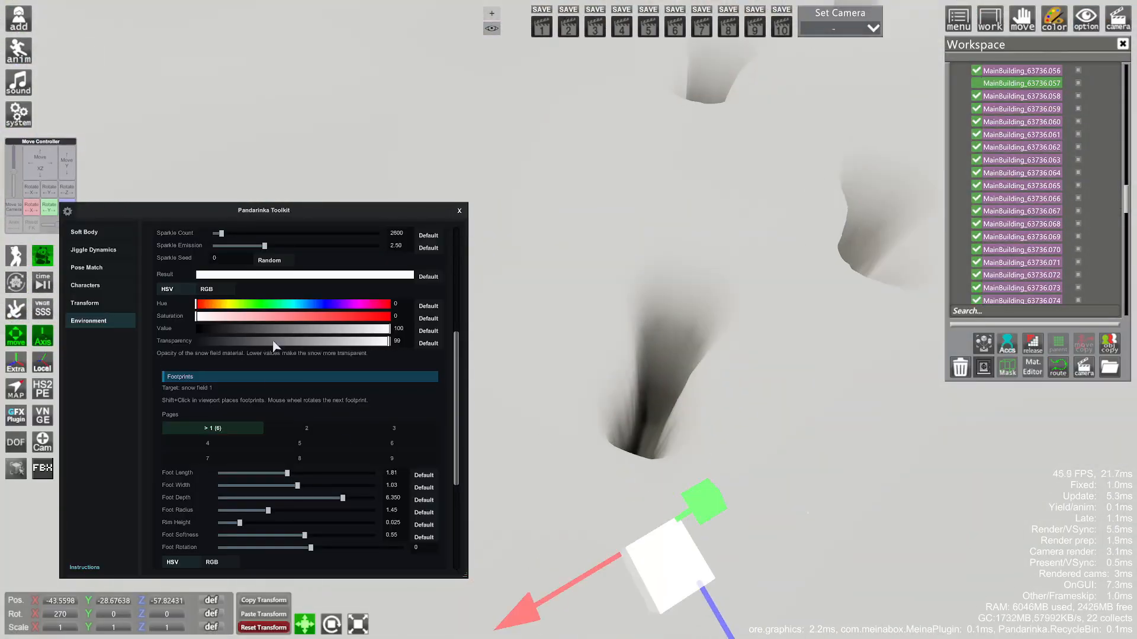
- Test a darker footprint colour, then restore it to full-brightness white
left_click_drag(304, 330, 436, 333)
scroll(349, 418, "down", 5)
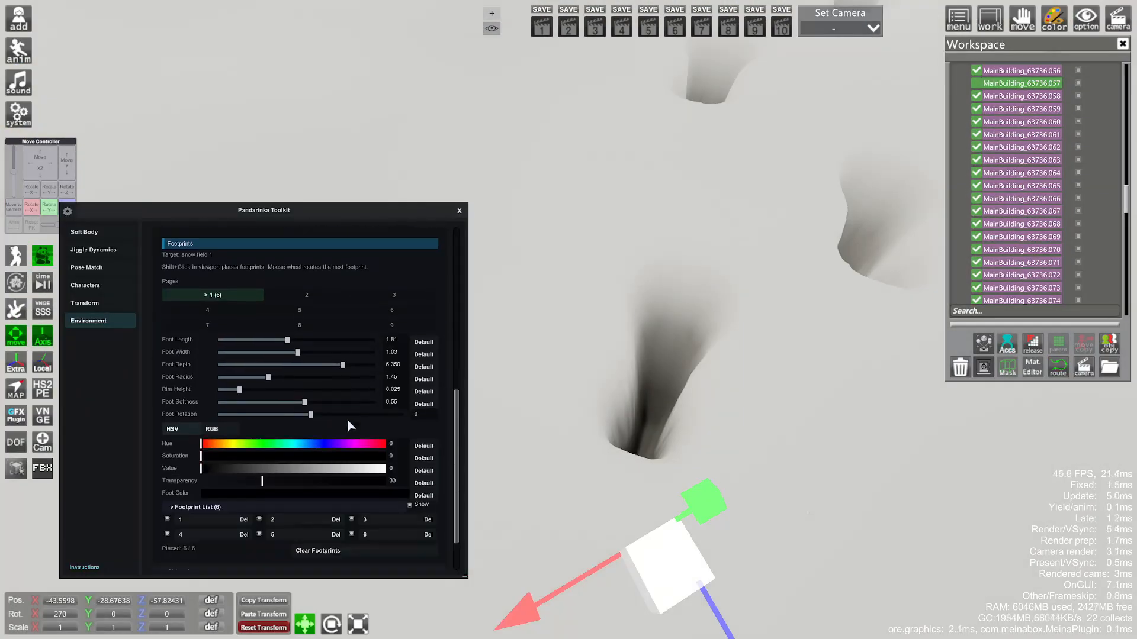
left_click_drag(336, 473, 414, 471)
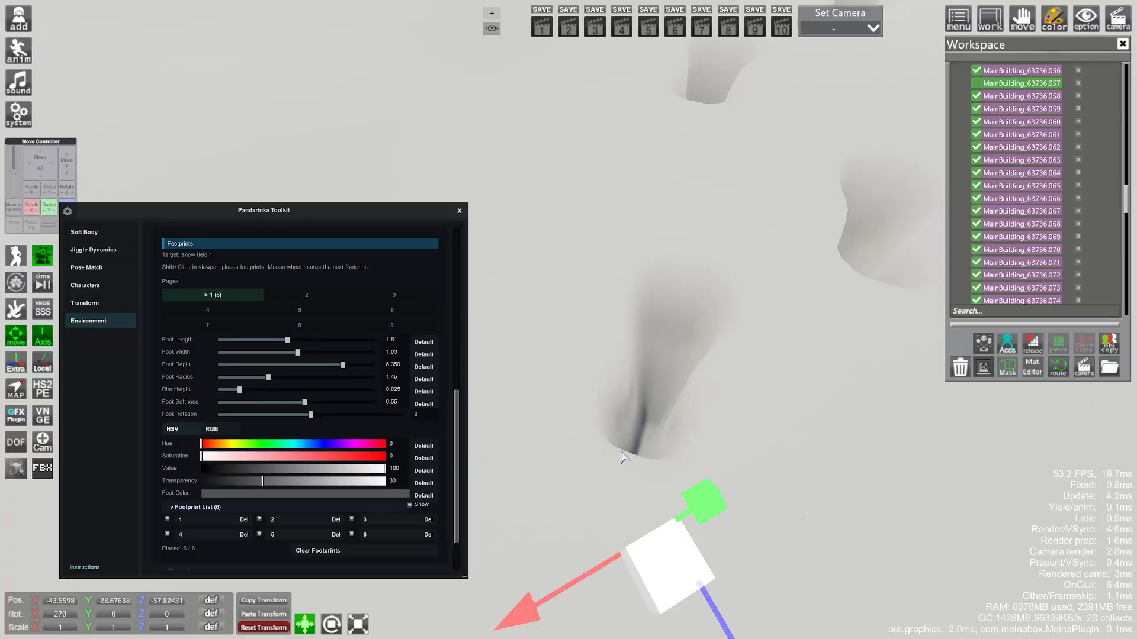
left_click_drag(624, 457, 551, 452)
right_click_drag(551, 453, 554, 492)
left_click_drag(553, 491, 585, 438)
- On footprint page 2, set foot length 0.48 and width 0.36, then place eight prints
left_click(305, 295)
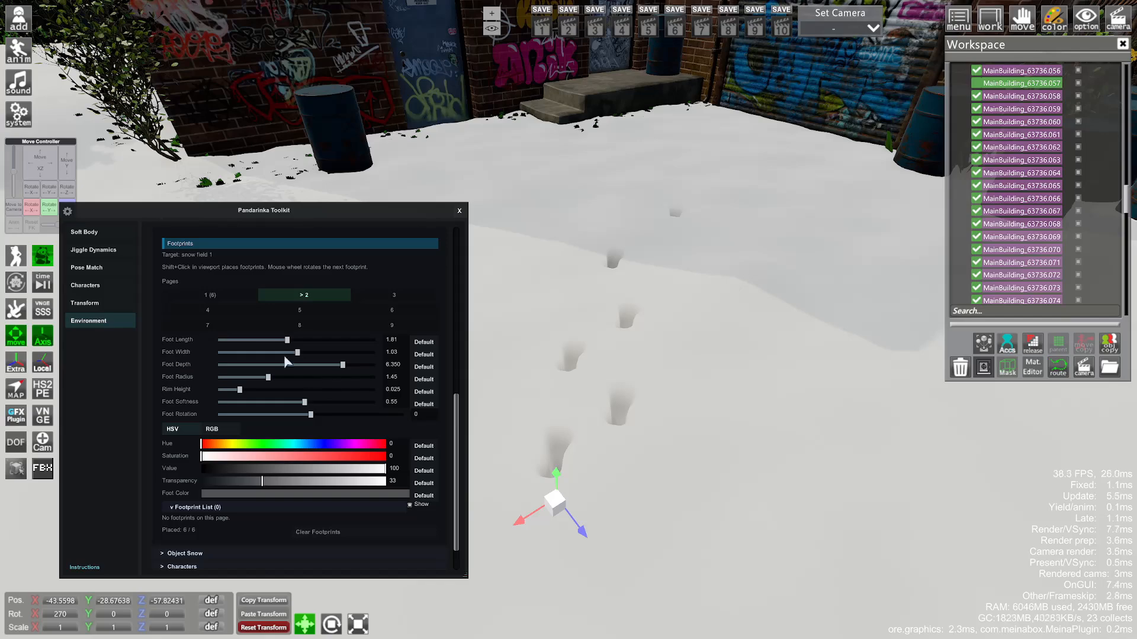
left_click_drag(260, 351, 244, 353)
left_click(676, 459, "shift")
left_click(712, 454, "shift")
left_click(733, 405, "shift")
left_click(760, 340, "shift")
left_click(708, 351, "shift")
left_click(707, 350, "shift")
left_click(683, 406, "shift")
left_click(781, 445, "shift")
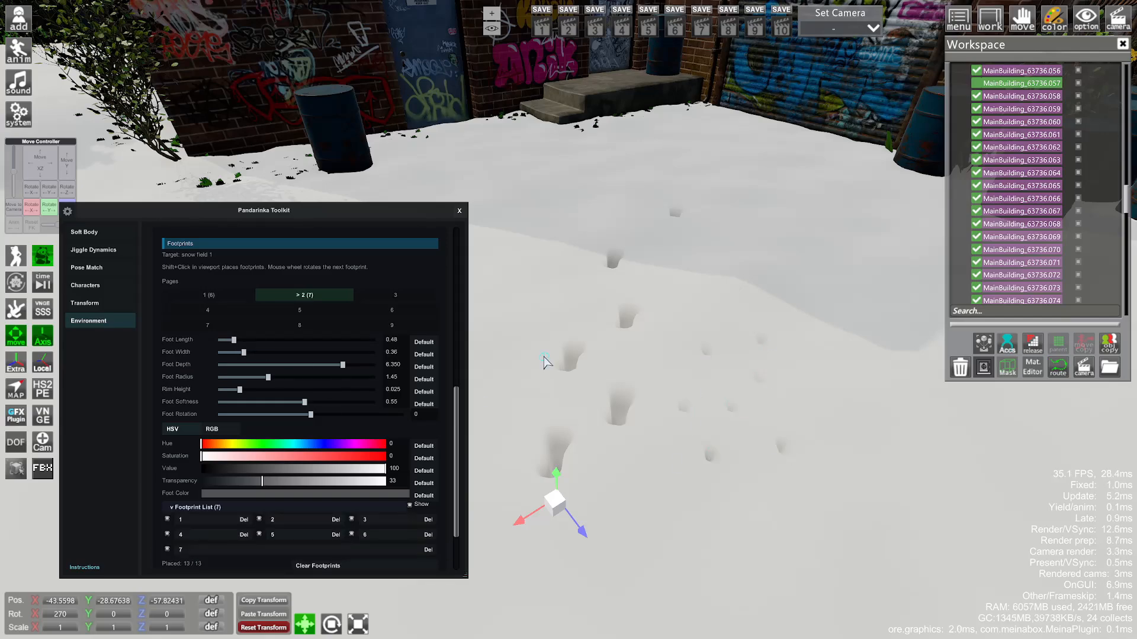
- Place nine more small footprints across the snow, bringing page 2 to 17
scroll(640, 491, "up", 11, "shift")
left_click(640, 493, "shift")
scroll(646, 495, "down", 3, "shift")
left_click(725, 509, "shift")
left_click(820, 467, "shift")
scroll(838, 413, "up", 1, "shift")
left_click(836, 389, "shift")
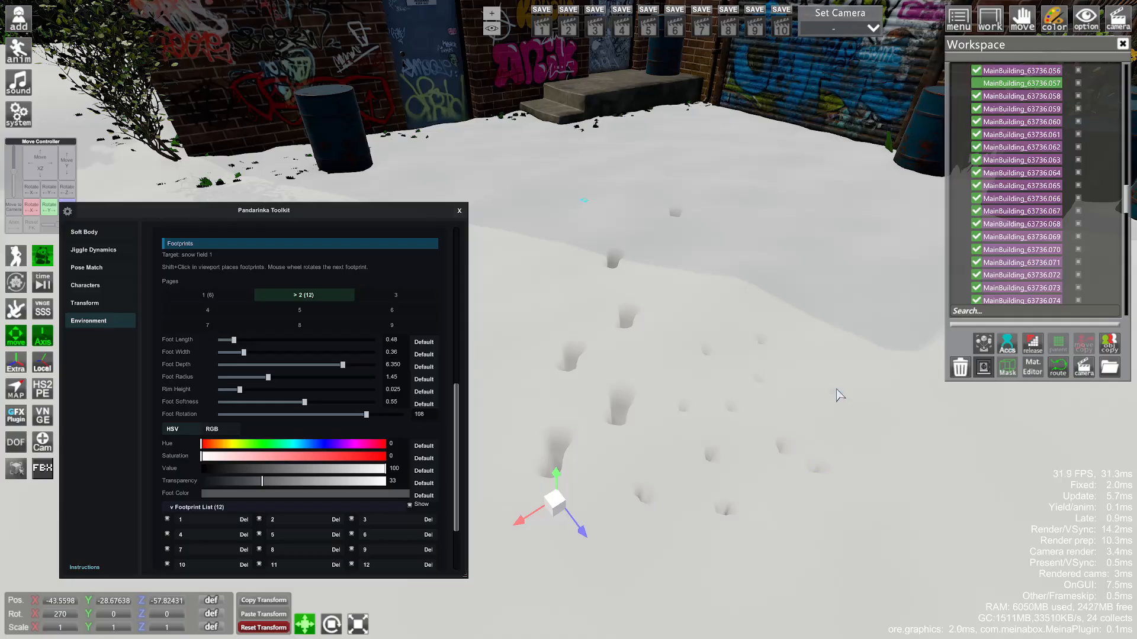
left_click(626, 173, "shift")
left_click(743, 229, "shift")
left_click(758, 306, "shift")
left_click(583, 308, "shift")
left_click(513, 332, "shift")
- Switch to the empty third footprint page and lower its foot depth
left_click(388, 296)
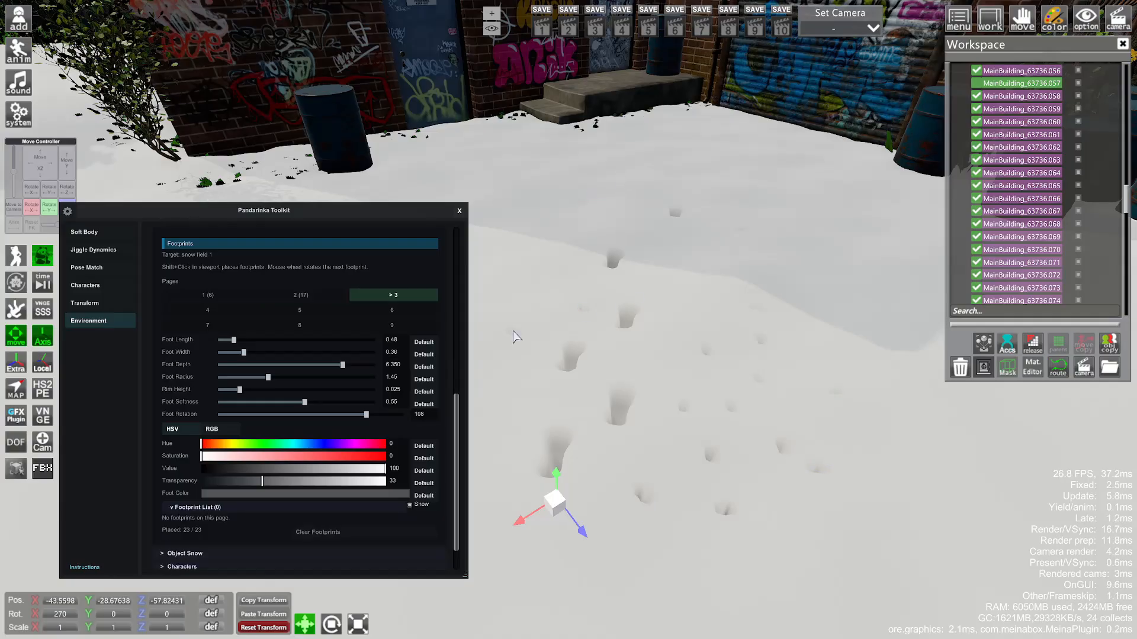
left_click_drag(343, 364, 272, 365)
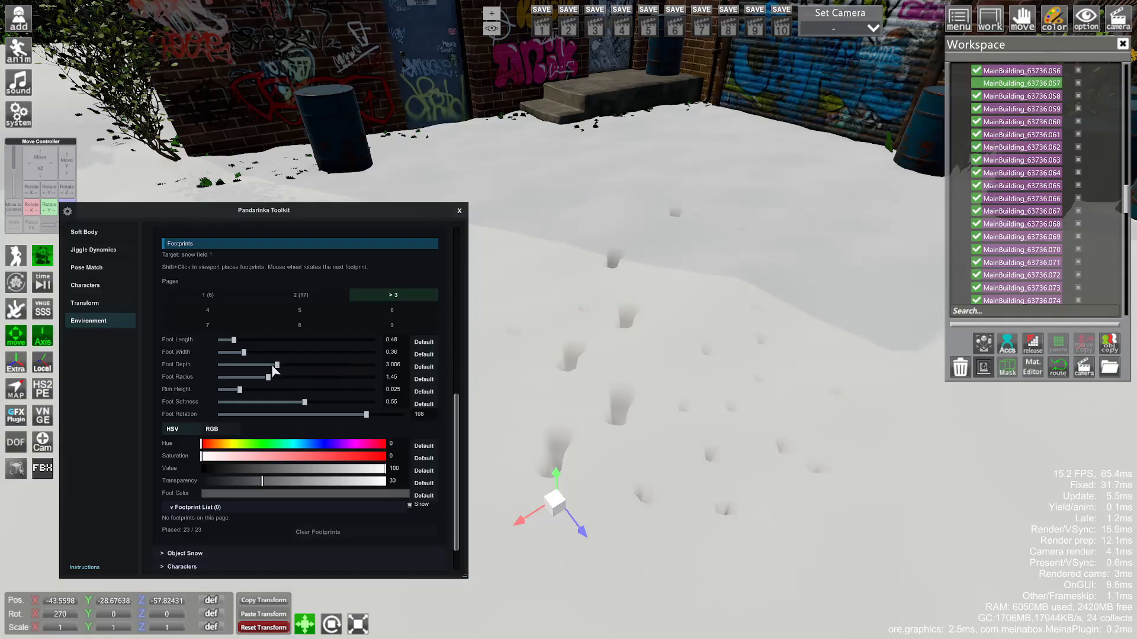
scroll(318, 371, "up", 3)
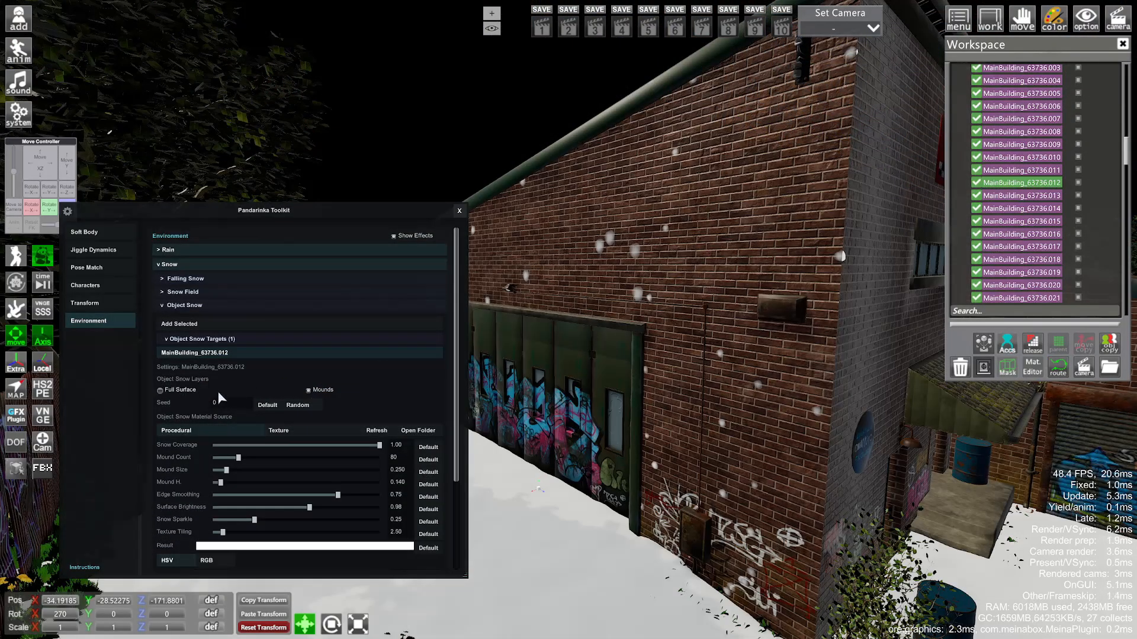
- Toggle Full Surface snow on the building wall and turn Mounds off
left_click(180, 391)
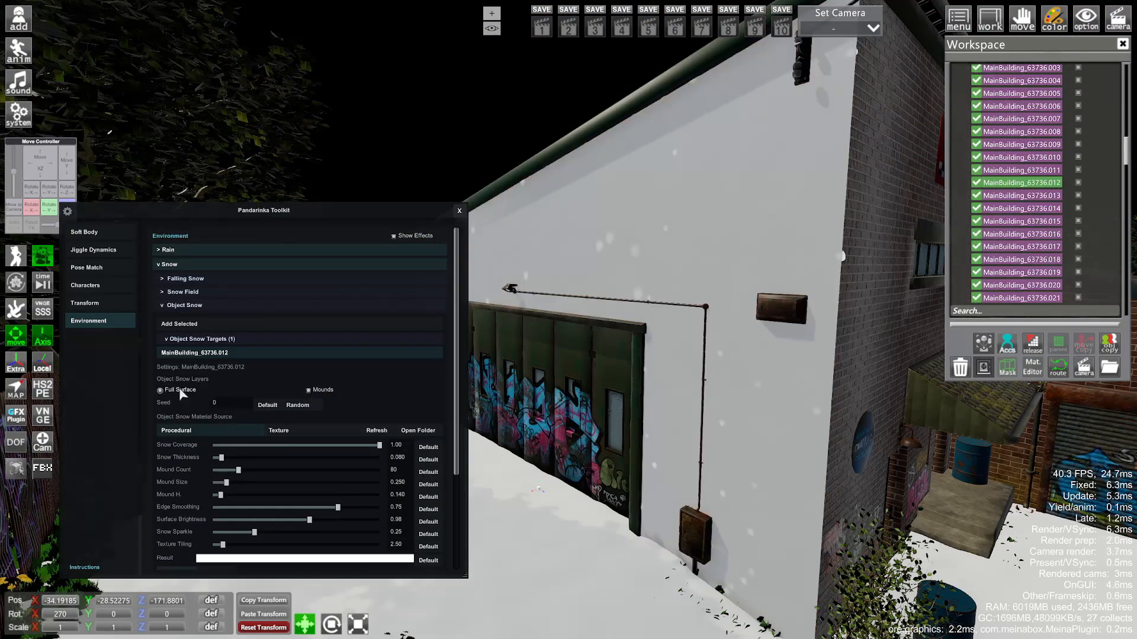
left_click(321, 391)
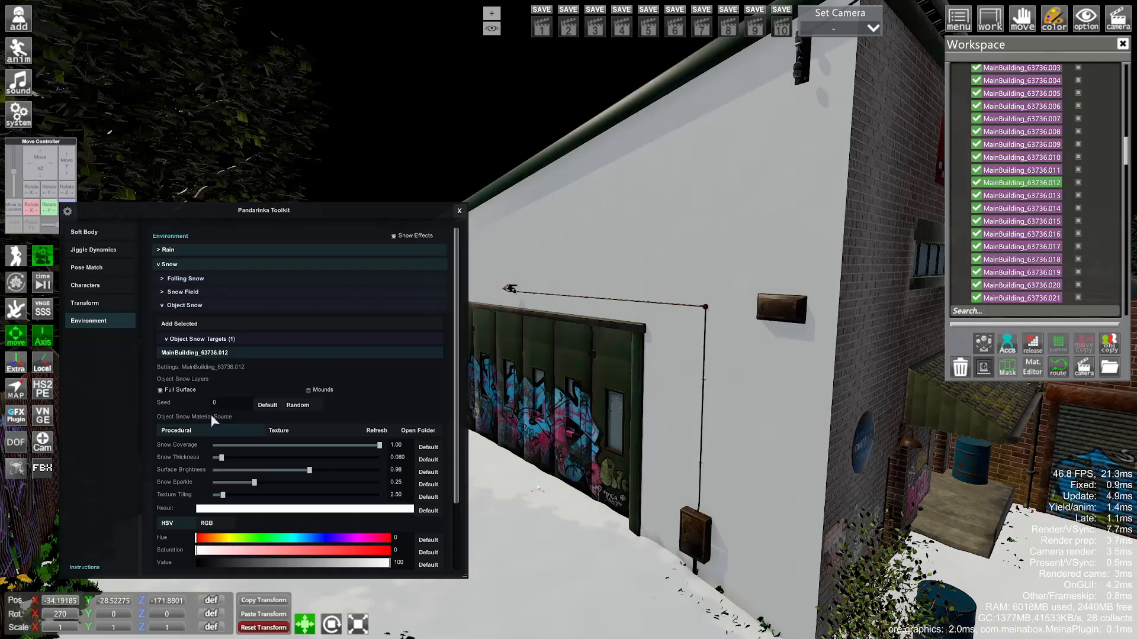
left_click(167, 392)
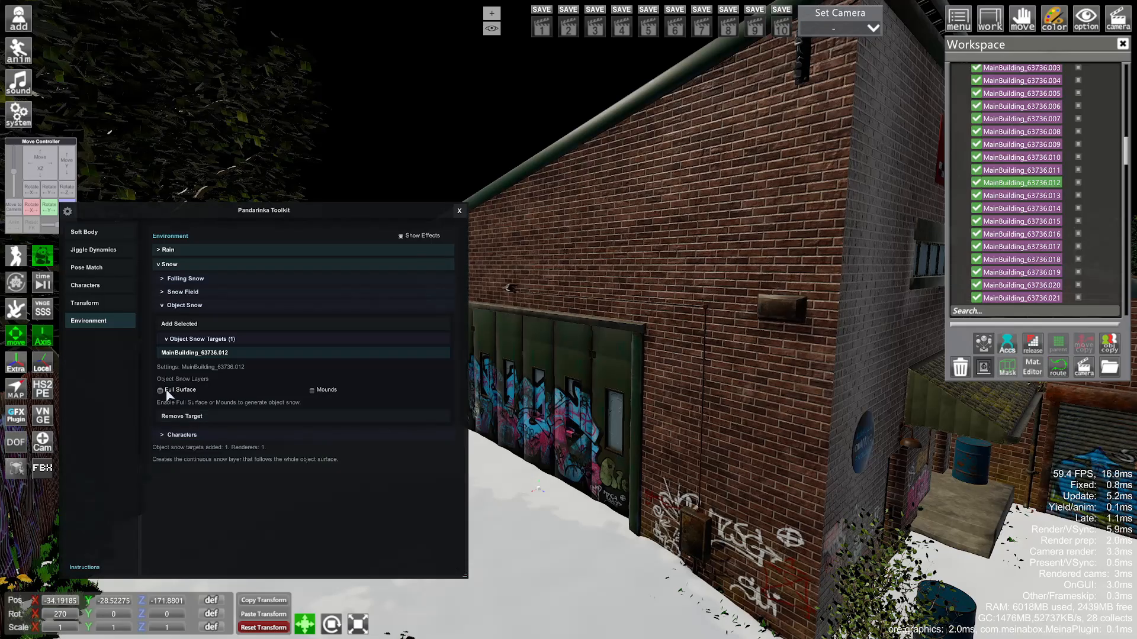
left_click(167, 392)
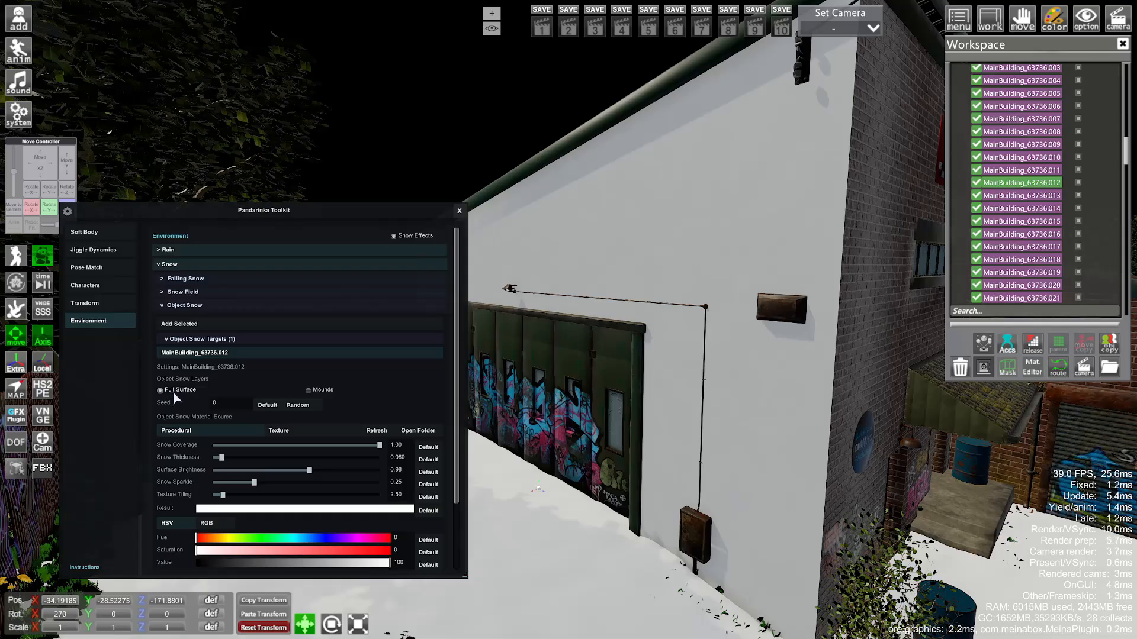
- Try the Snow 5 texture on the wall, revert to procedural snow, then disable Full Surface
left_click(276, 434)
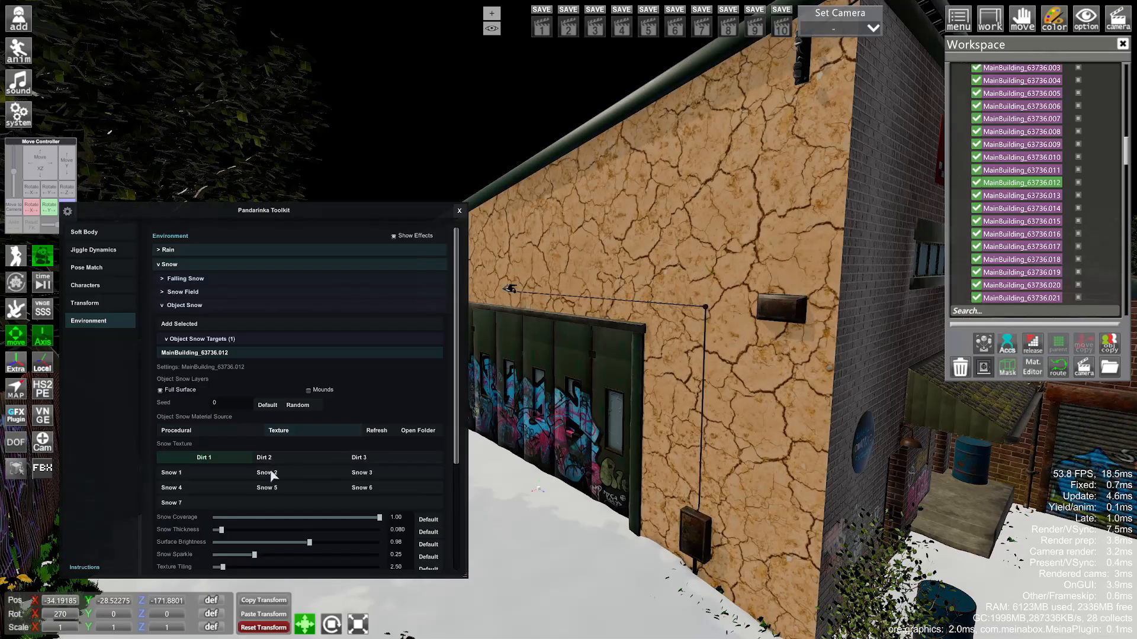
left_click(266, 488)
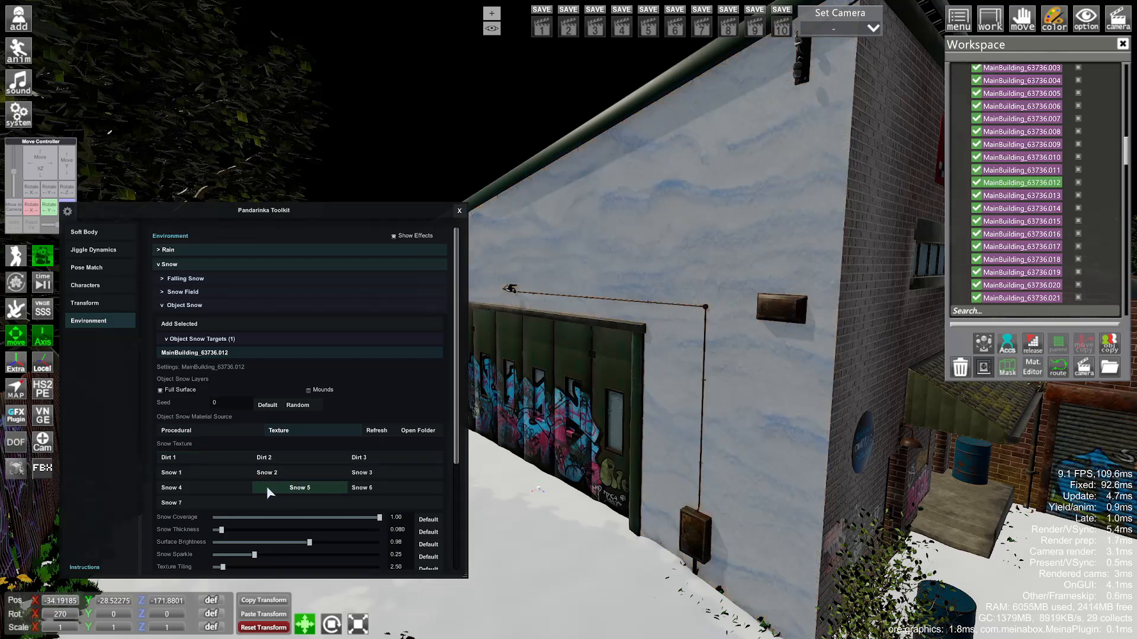
left_click(205, 430)
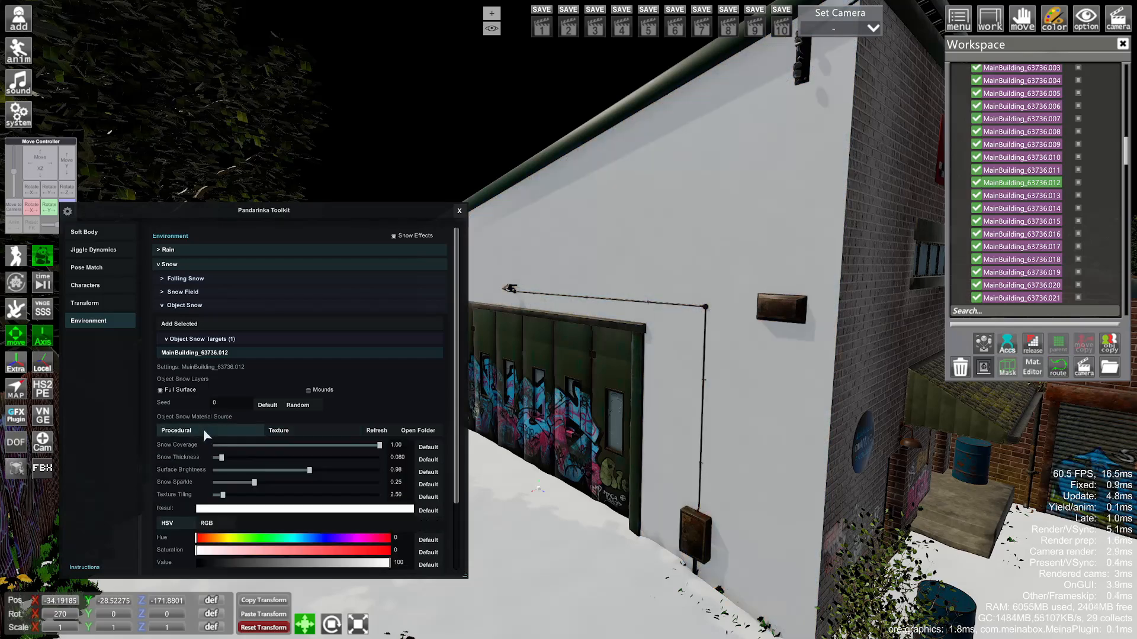
left_click(172, 389)
- Test wall snow mounds with higher count, size, sparkle and a random seed, then remove them
left_click(320, 394)
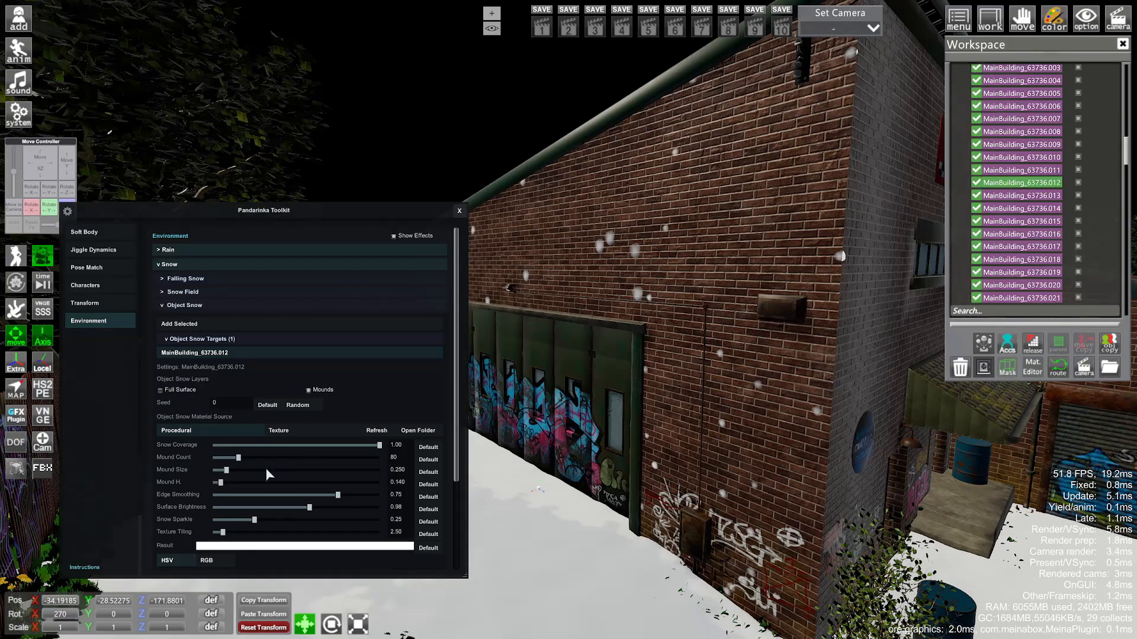
left_click_drag(241, 463, 270, 470)
left_click(296, 406)
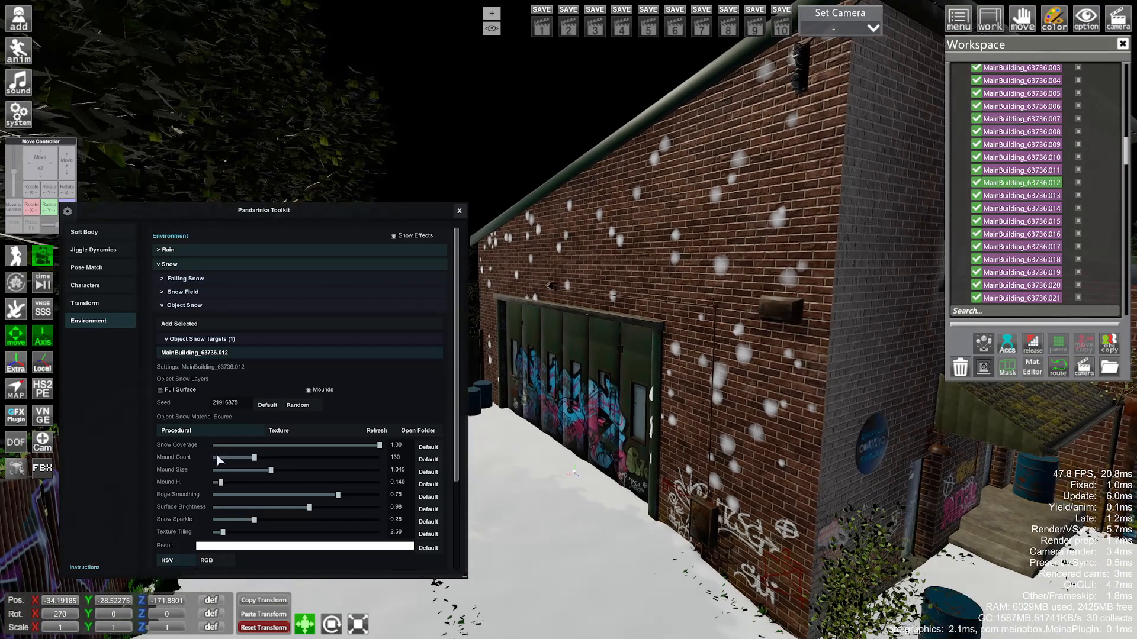
left_click_drag(271, 470, 296, 470)
left_click_drag(254, 520, 348, 504)
left_click_drag(221, 482, 372, 492)
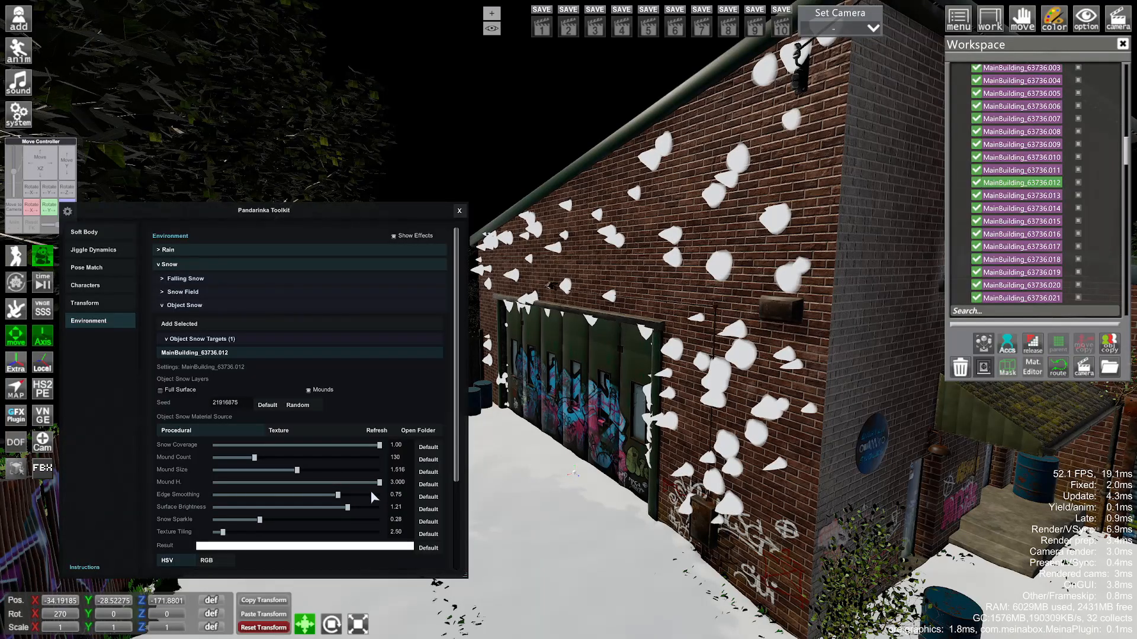
left_click(308, 390)
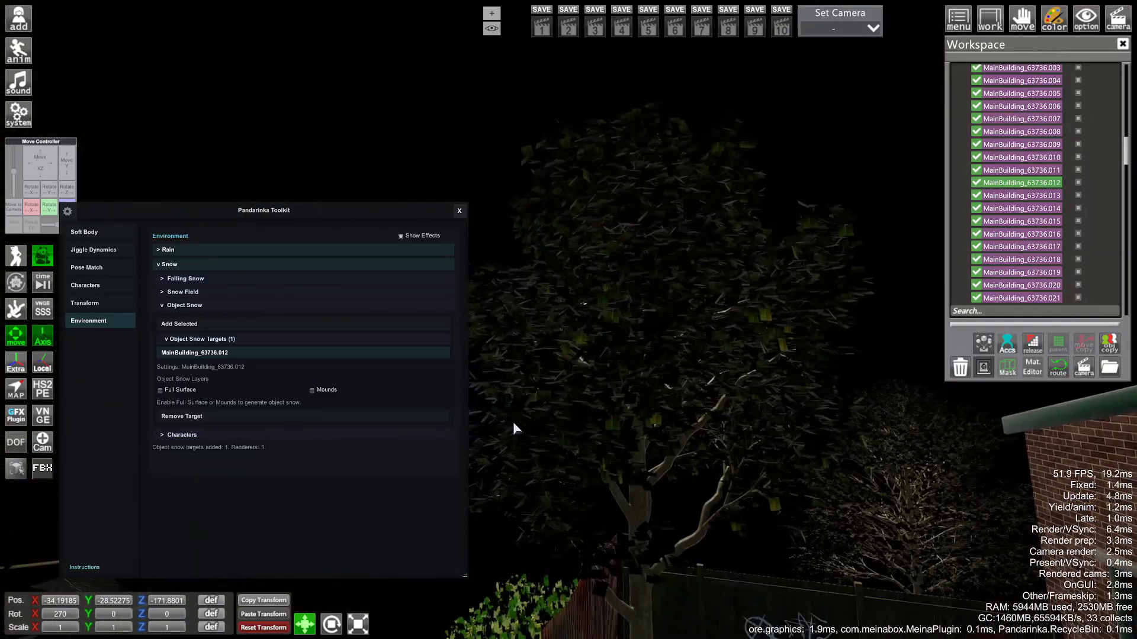
- Add Tree3.012 as a snow target with a larger, randomised snow mounds layer
left_click(587, 401)
left_click(216, 326)
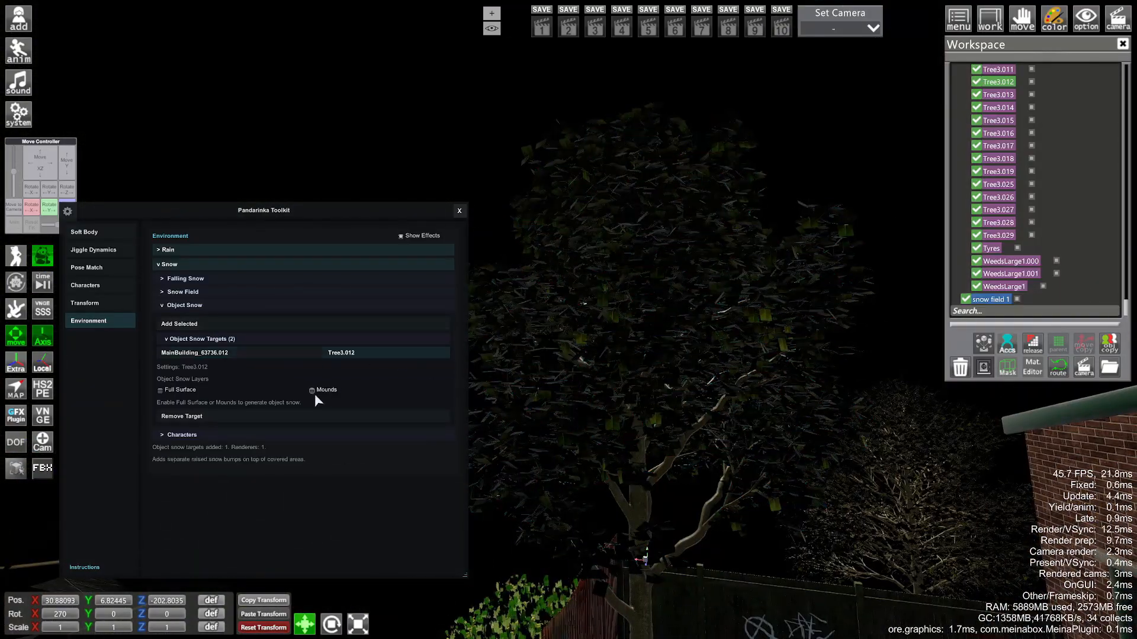
left_click(309, 390)
left_click(342, 458)
left_click_drag(354, 469, 258, 459)
left_click(294, 406)
left_click(293, 406)
left_click(294, 406)
left_click_drag(258, 458, 337, 458)
left_click_drag(331, 470, 282, 471)
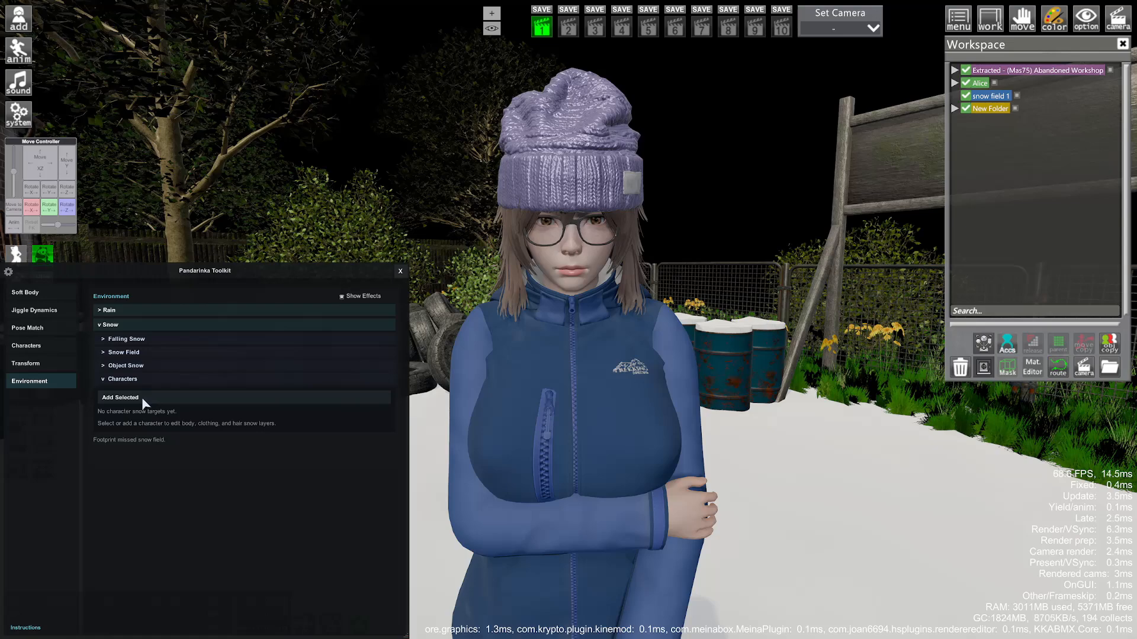
- Add the character as a snow target and scroll her layer list toward o_top_trekkingwear_a
left_click(140, 398)
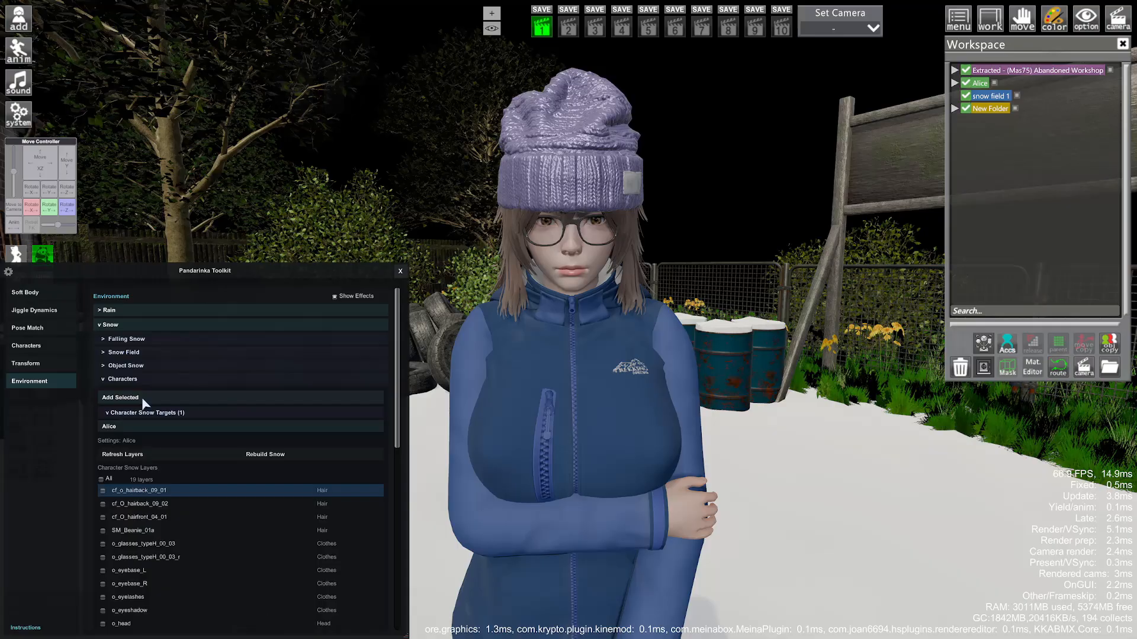
scroll(148, 386, "down", 3)
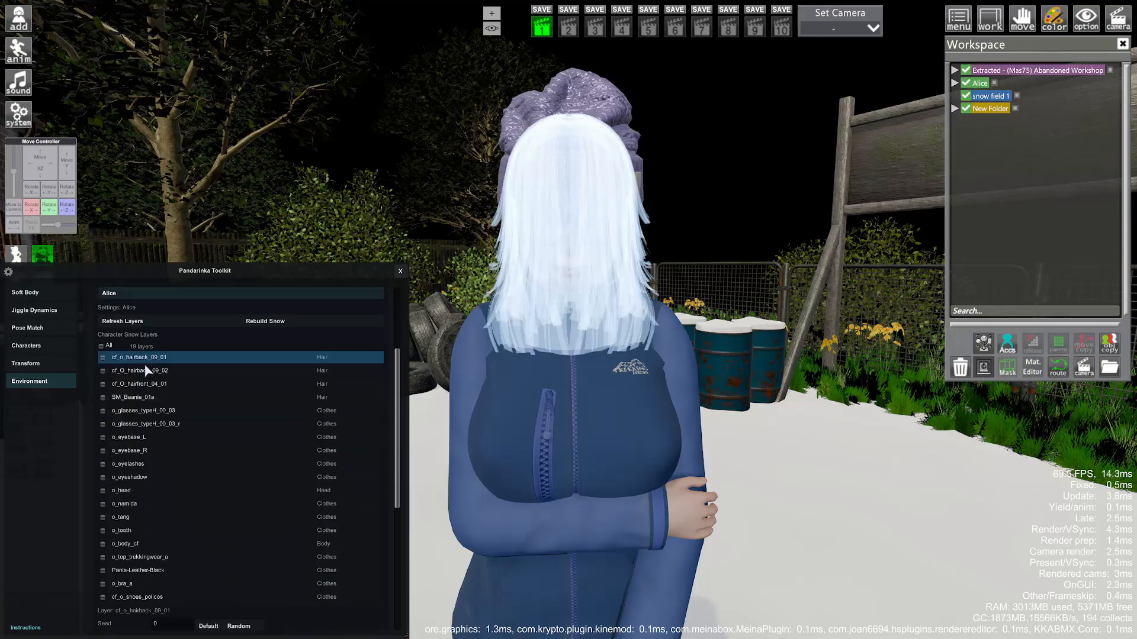
scroll(127, 449, "down", 3)
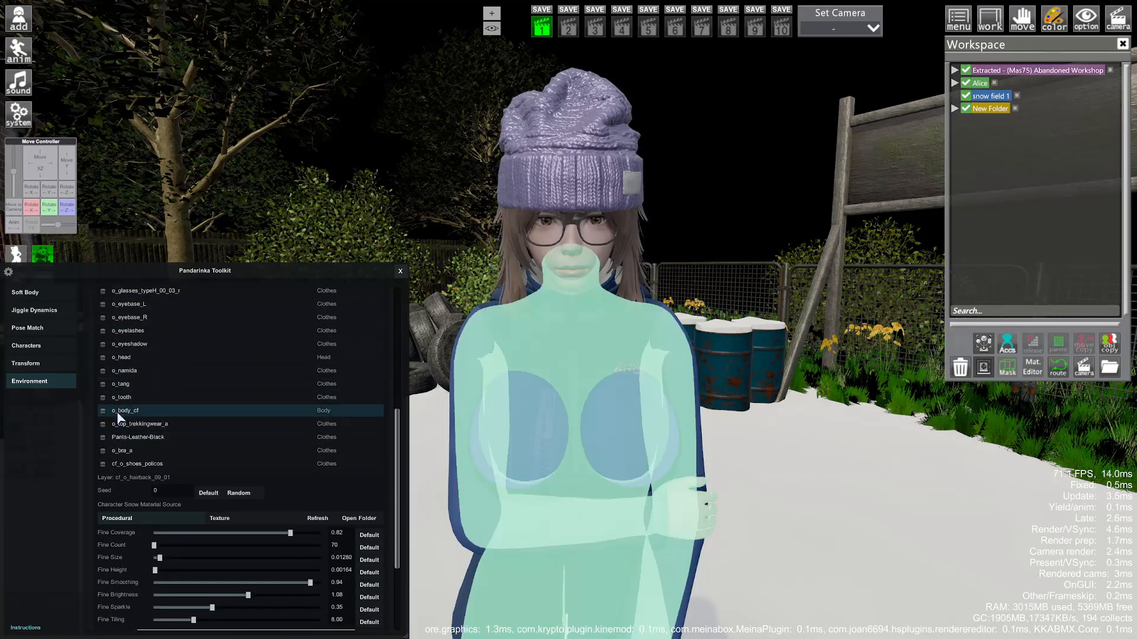
- Enable fine snow on the jacket layer o_top_trekkingwear_a and inspect its flecks
left_click(116, 426)
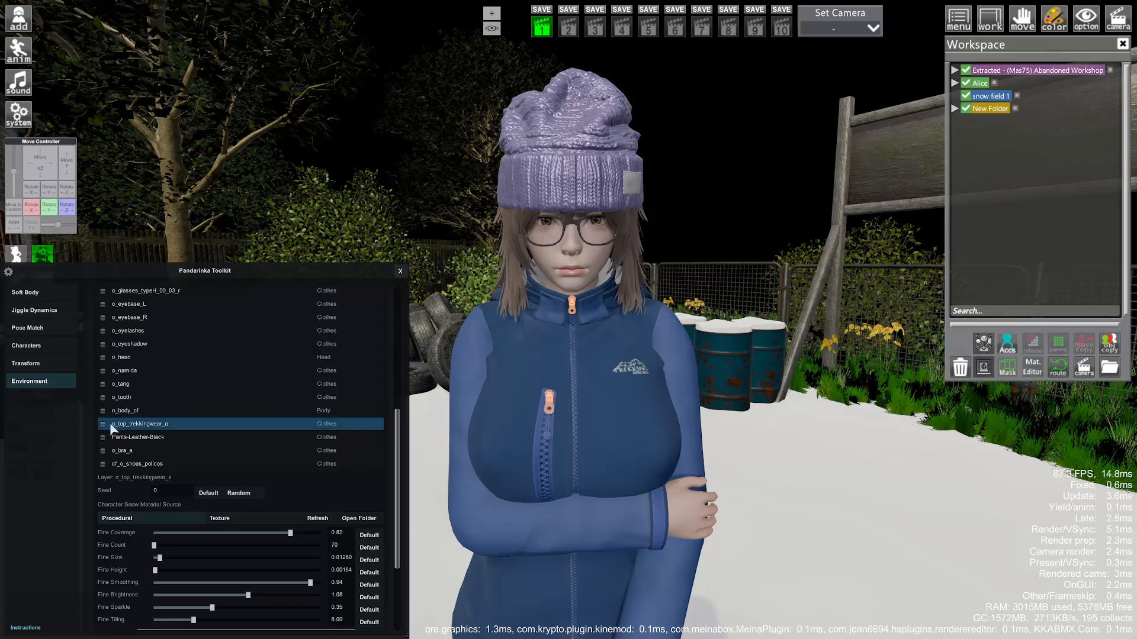
left_click(103, 424)
scroll(129, 524, "down", 3)
scroll(168, 498, "up", 1)
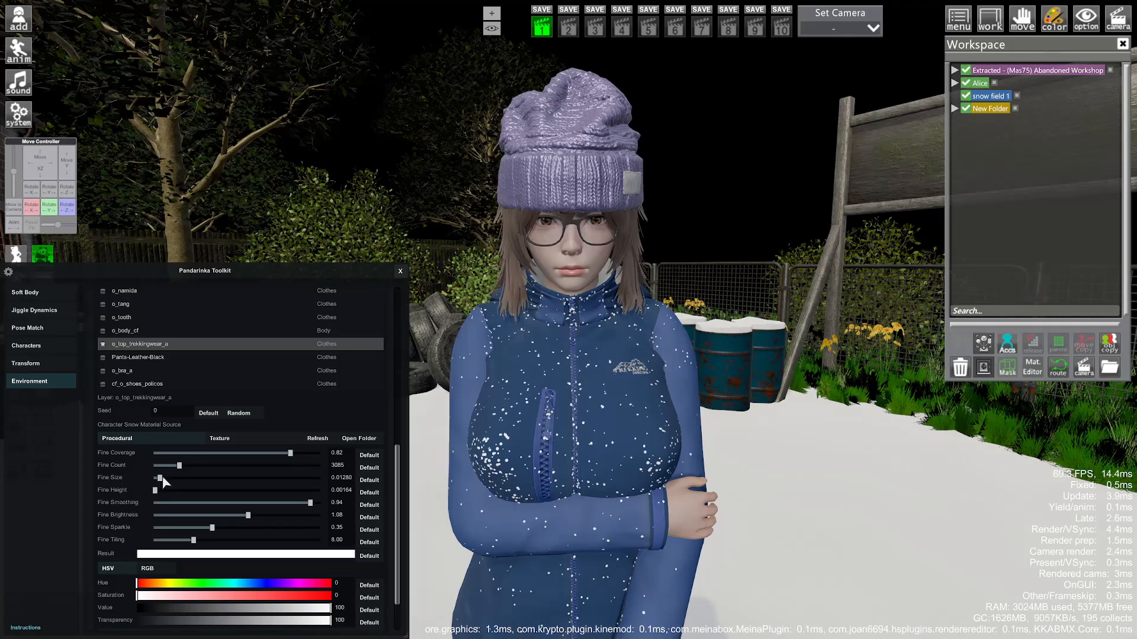
mouse_move(756, 502)
right_mouse_down()
mouse_move(756, 355)
mouse_move(756, 497)
right_mouse_up()
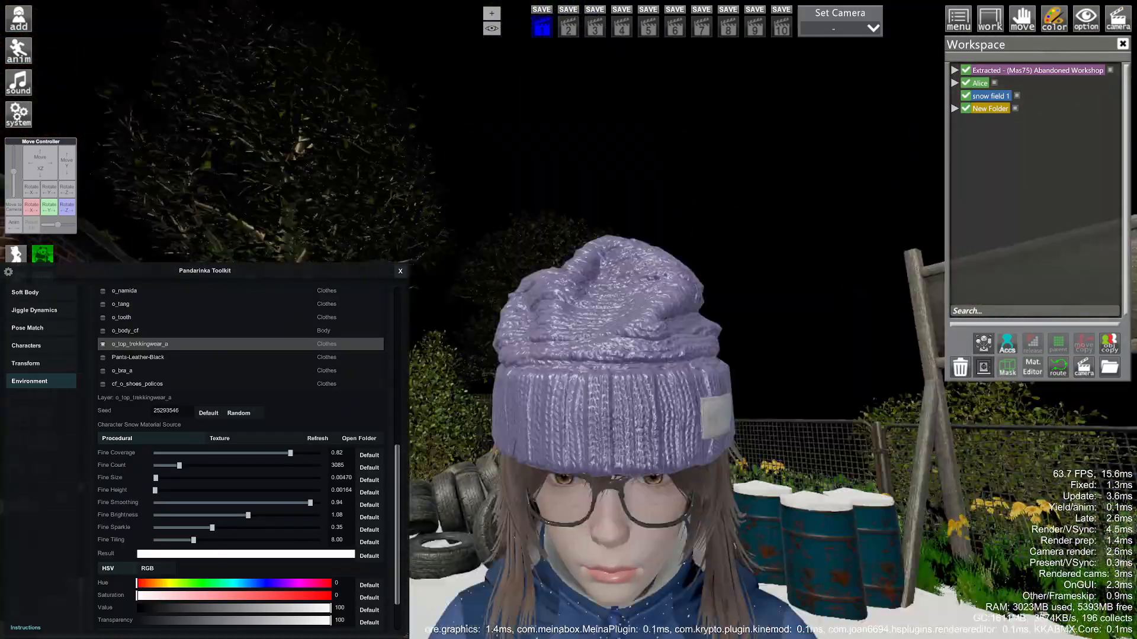
- Enable snow on the SM_Beanie_01a layer with fine size 0.00098
scroll(178, 444, "up", 5)
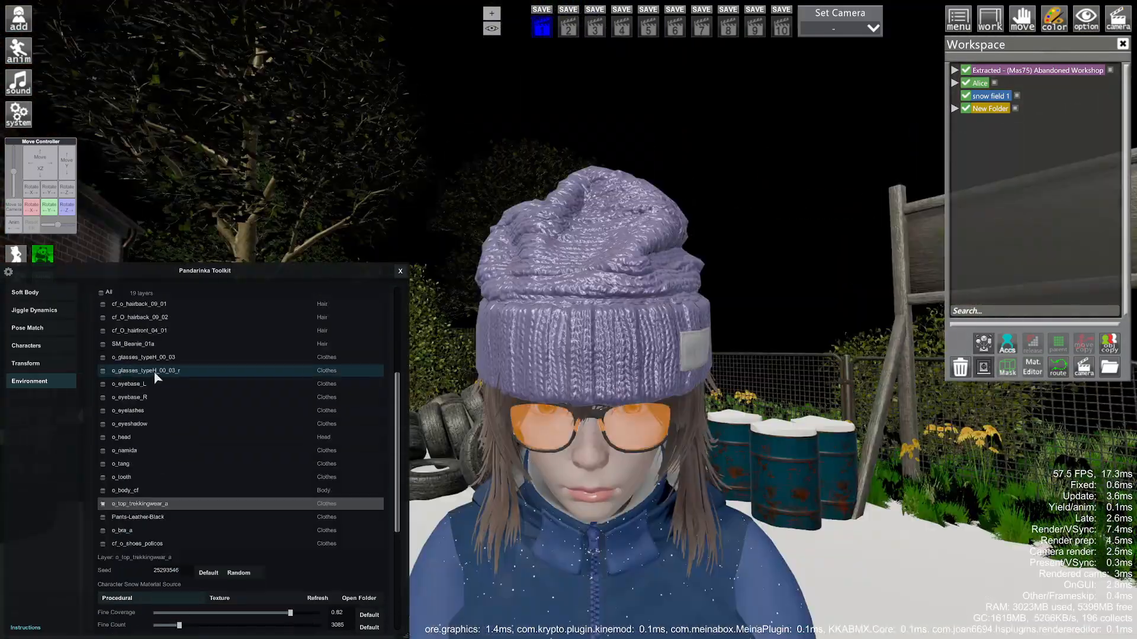
left_click(106, 398)
scroll(106, 399, "down", 5)
left_click_drag(158, 440, 154, 463)
- Select the back hair layer cf_o_hairback_09_01 and view the hair close up from behind
right_click_drag(519, 466, 519, 510)
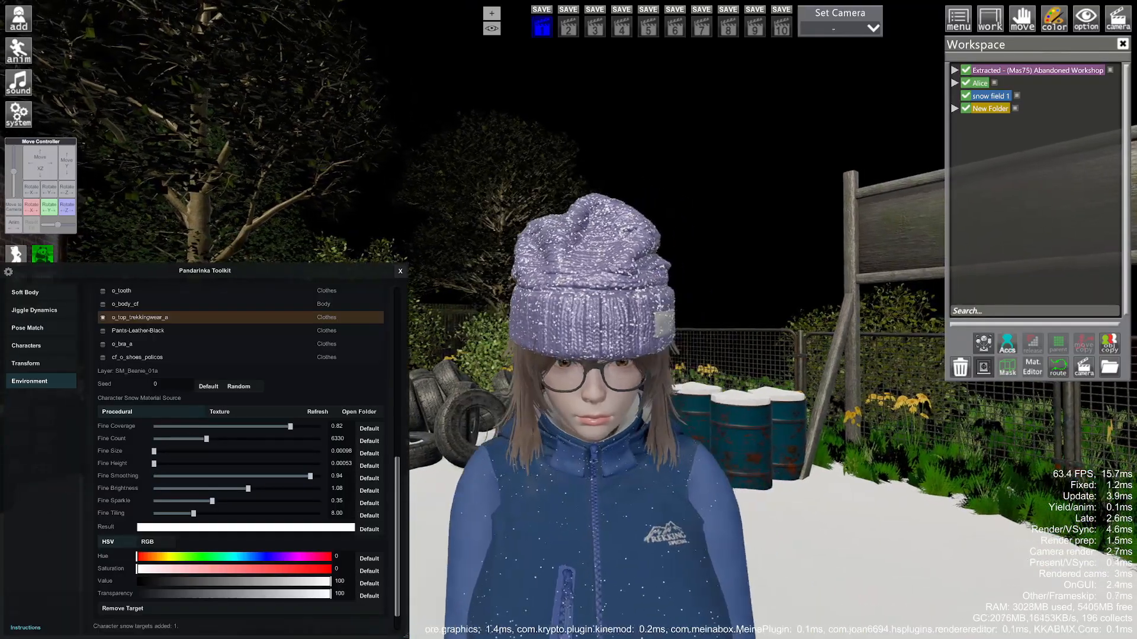
left_click_drag(520, 465, 568, 462)
scroll(160, 349, "up", 4)
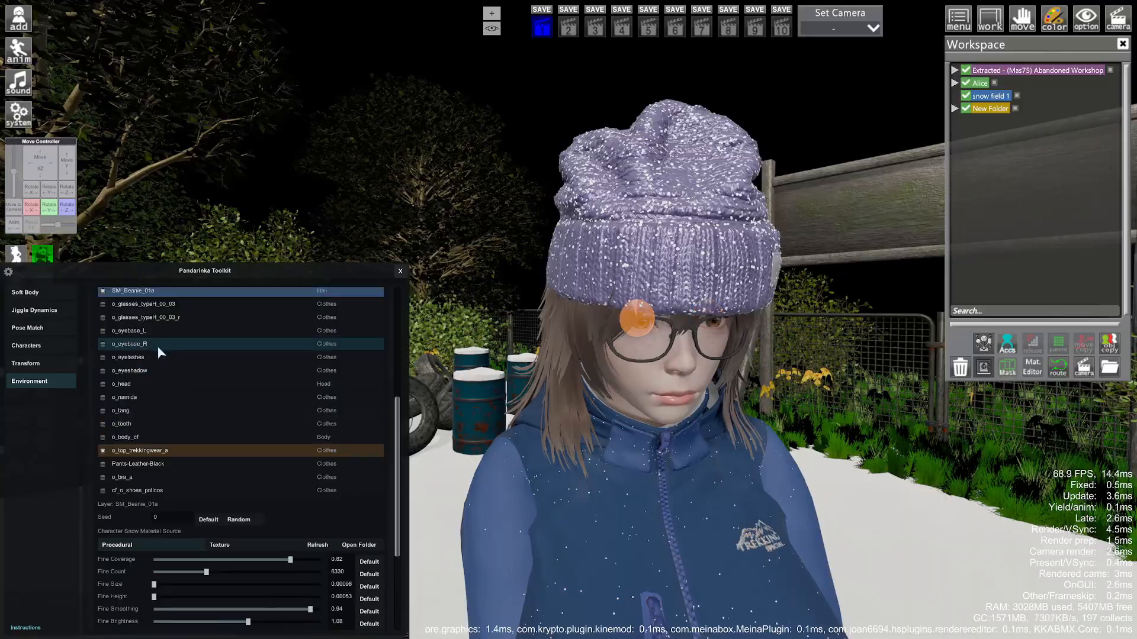
scroll(157, 341, "up", 3)
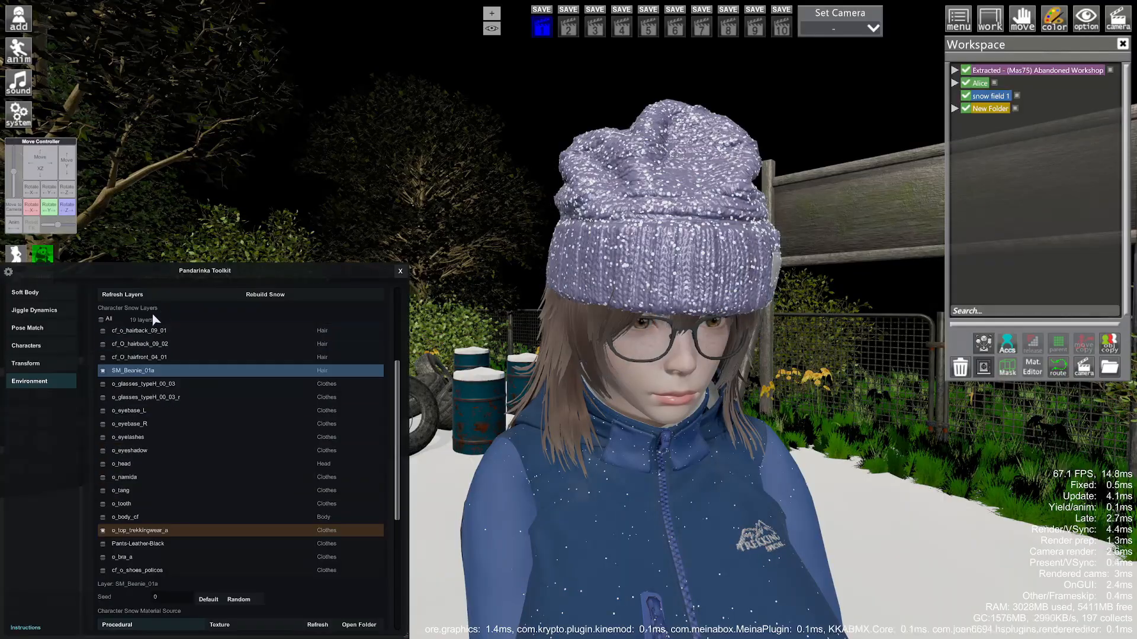
left_click(135, 329)
scroll(171, 481, "down", 9)
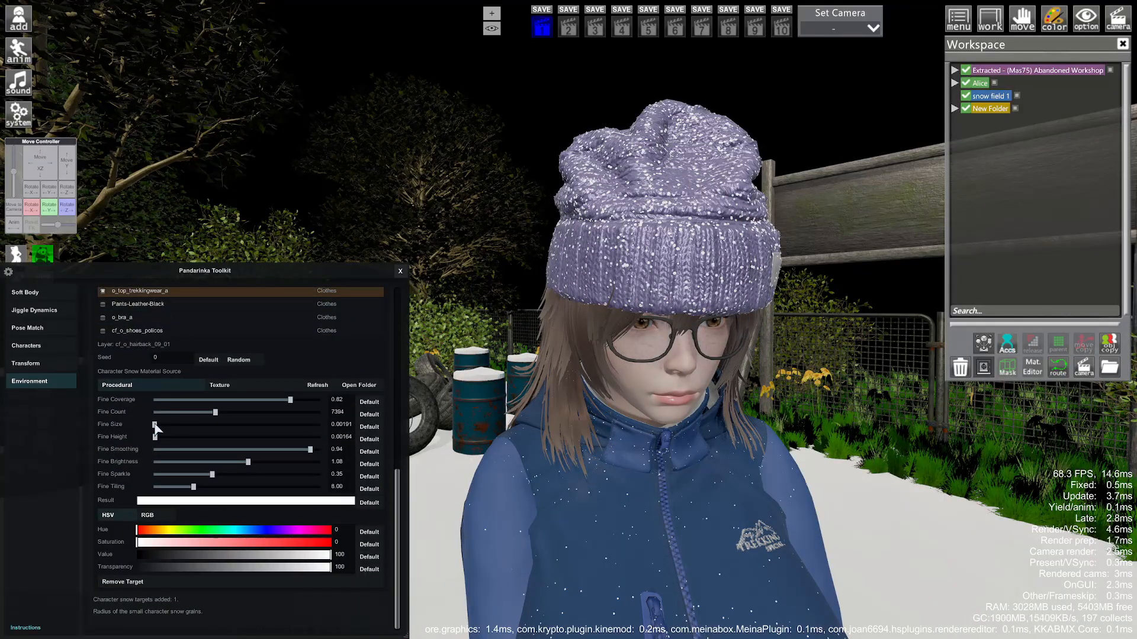
right_click_drag(472, 421, 550, 412)
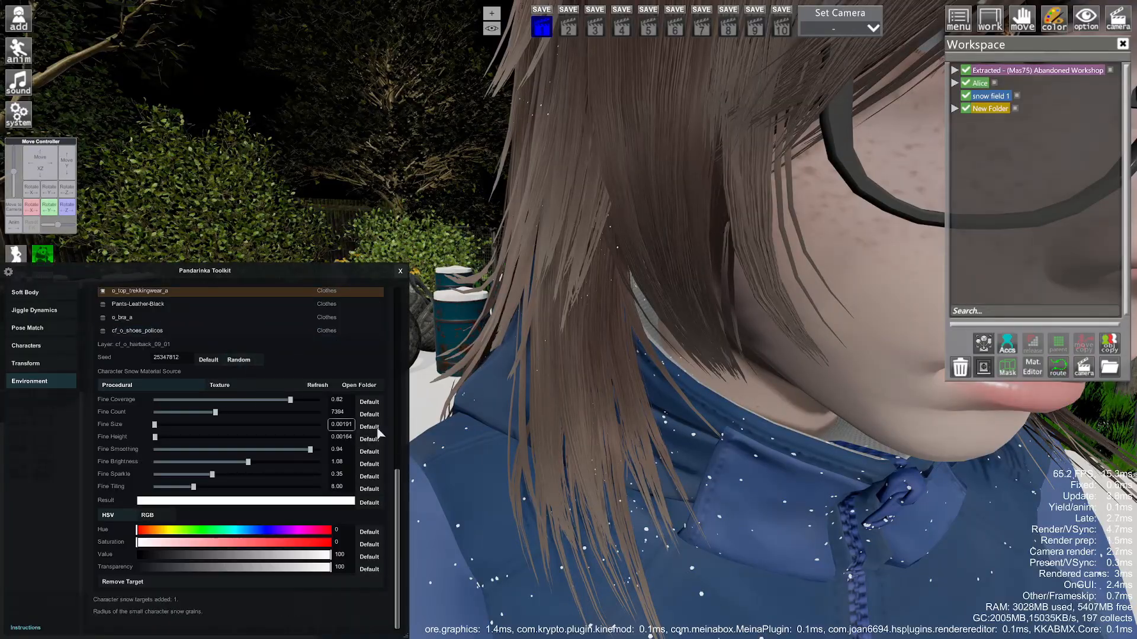
left_click_drag(462, 427, 627, 420)
right_click_drag(474, 426, 474, 379)
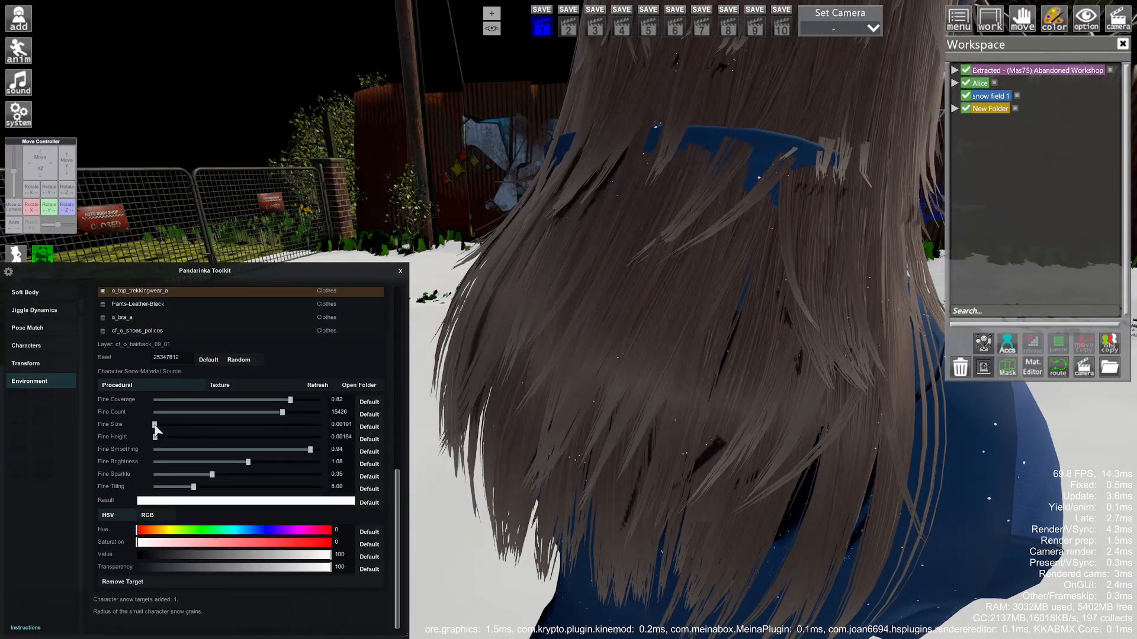
- Enlarge the hair's snow grains to fine size 0.00657, then face the character's front
left_click_drag(154, 425, 156, 429)
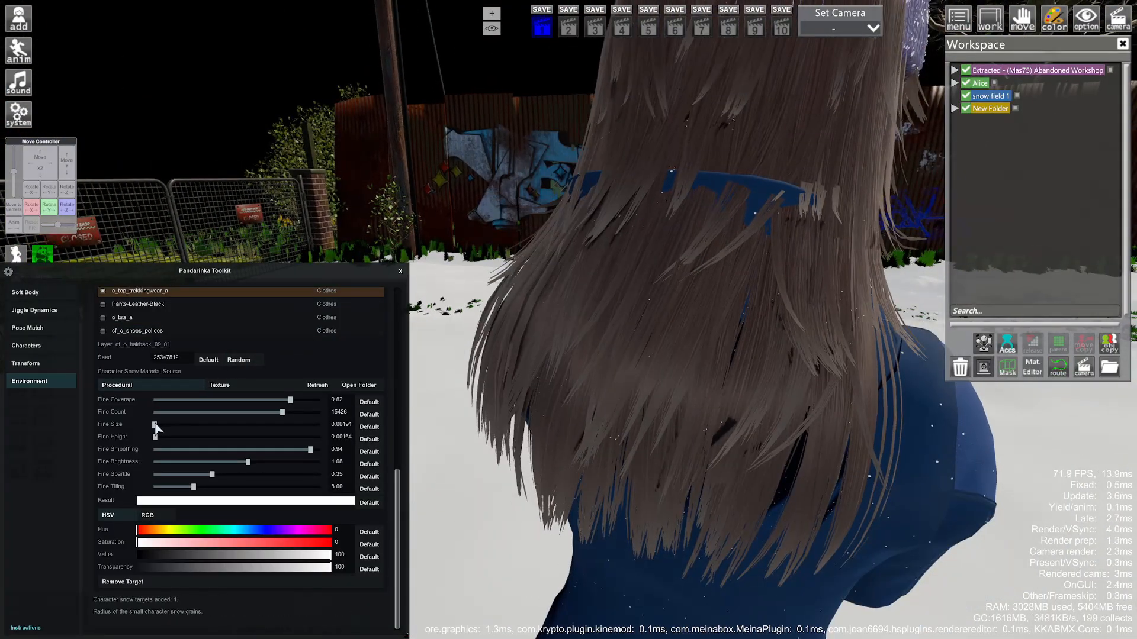
right_click_drag(462, 427, 462, 486)
left_click_drag(462, 427, 687, 420)
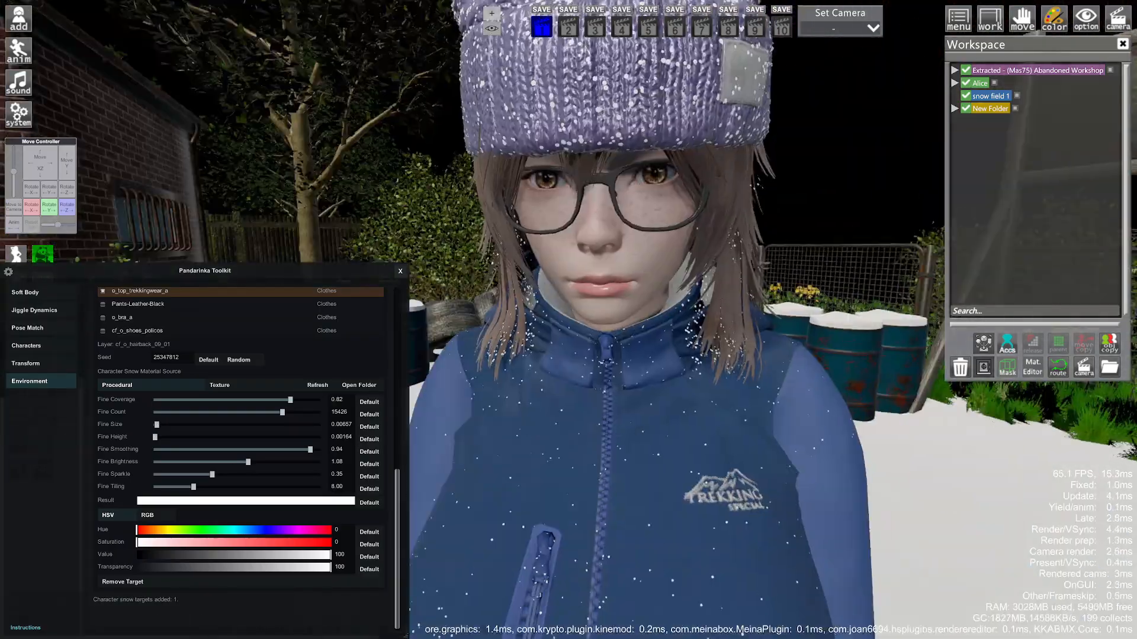
right_click_drag(687, 420, 687, 456)
middle_click_drag(592, 355, 592, 473)
right_click_drag(592, 474, 592, 520)
- Give the Pants-Leather-Black layer fine snow with count 7660
scroll(223, 406, "up", 2)
left_click(137, 359)
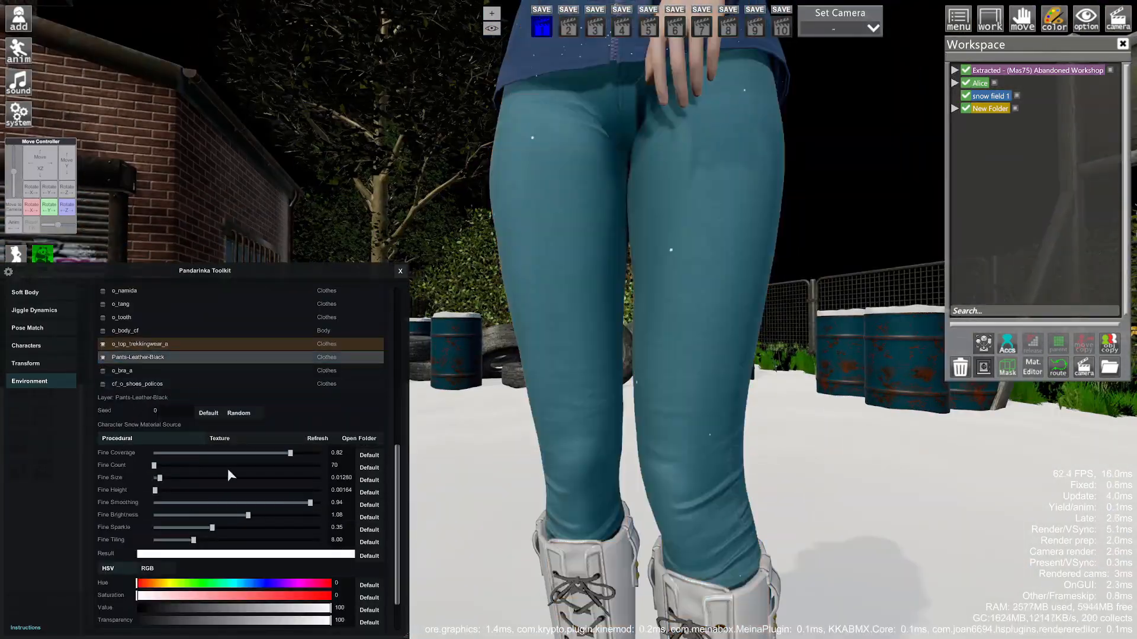
scroll(227, 468, "down", 3)
left_click_drag(153, 410, 217, 411)
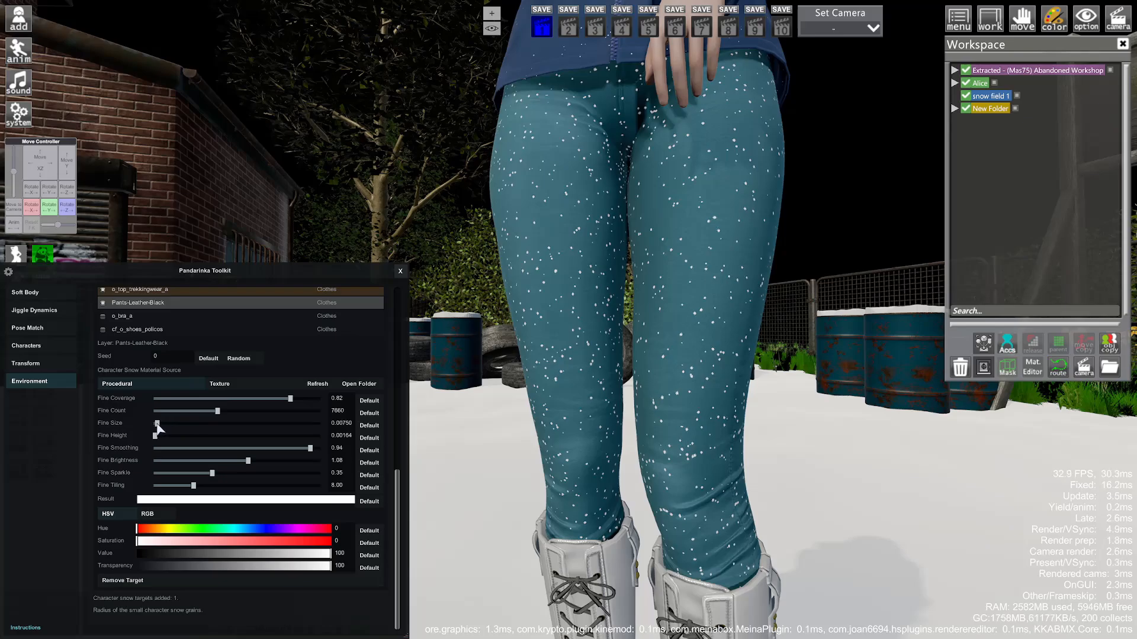
- Give the cf_o_shoes_policos boots 7660 fine snow grains at about 0.0168 size
middle_click_drag(572, 385, 572, 462)
left_click(112, 330)
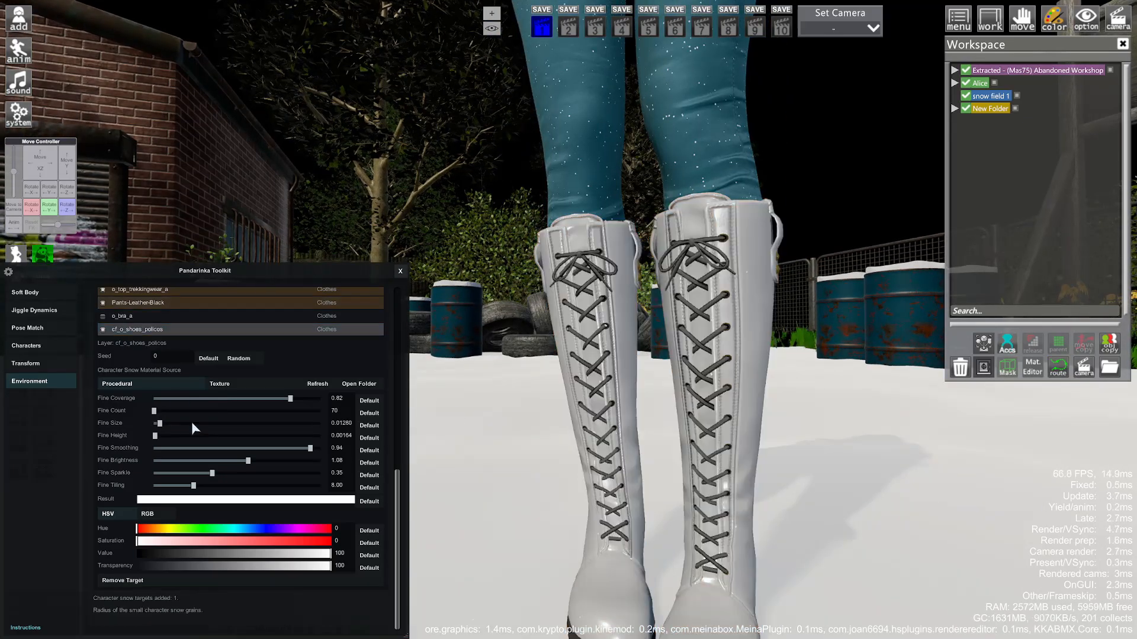
left_click(215, 410)
left_click_drag(159, 424, 157, 423)
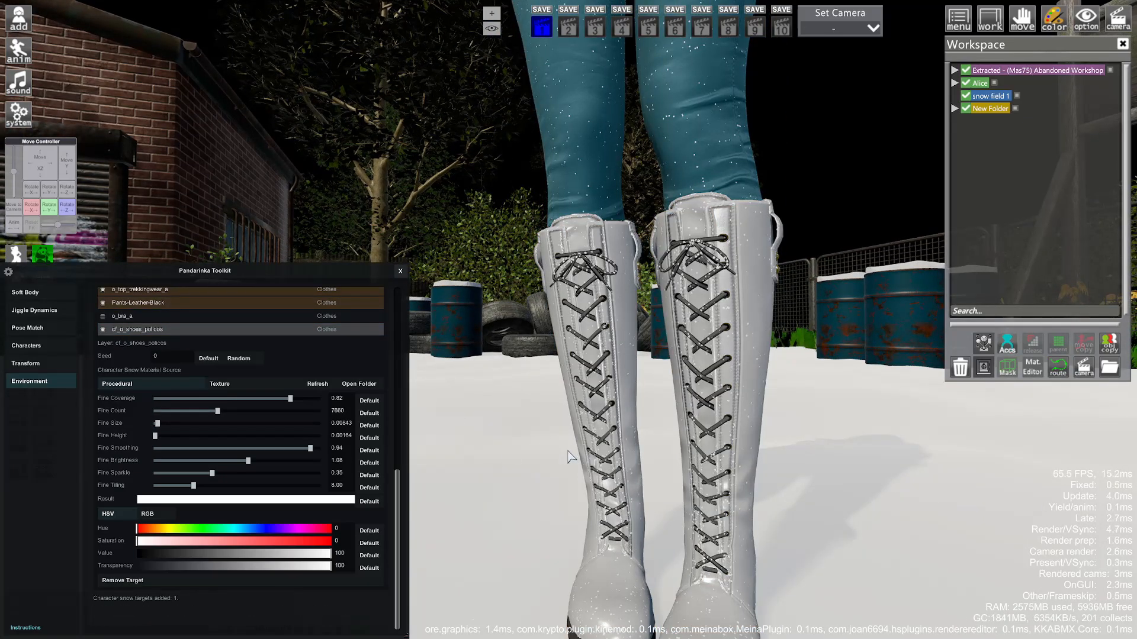
left_click_drag(567, 452, 432, 459)
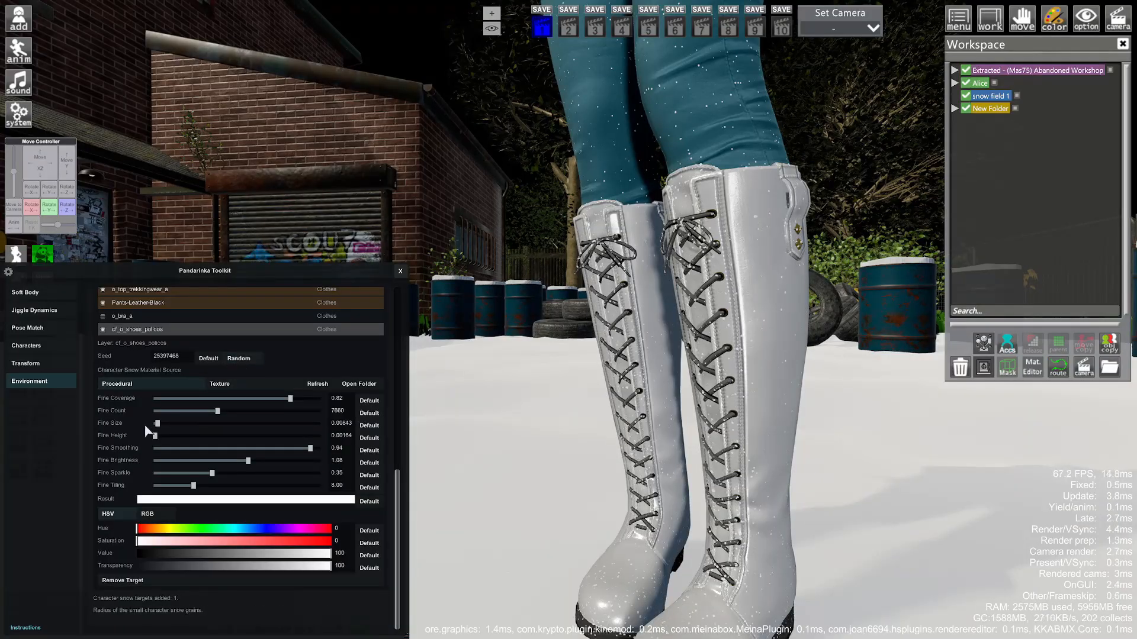
left_click(162, 425)
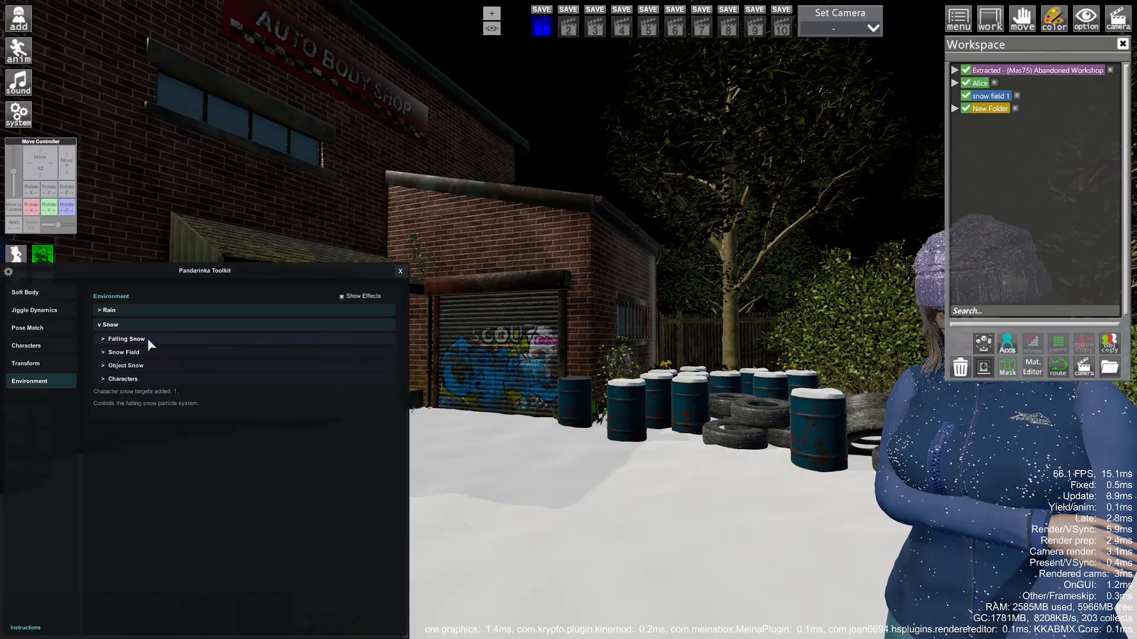
- Turn on falling snow and tilt the view skyward to check the snowfall over the yard
left_click(147, 339)
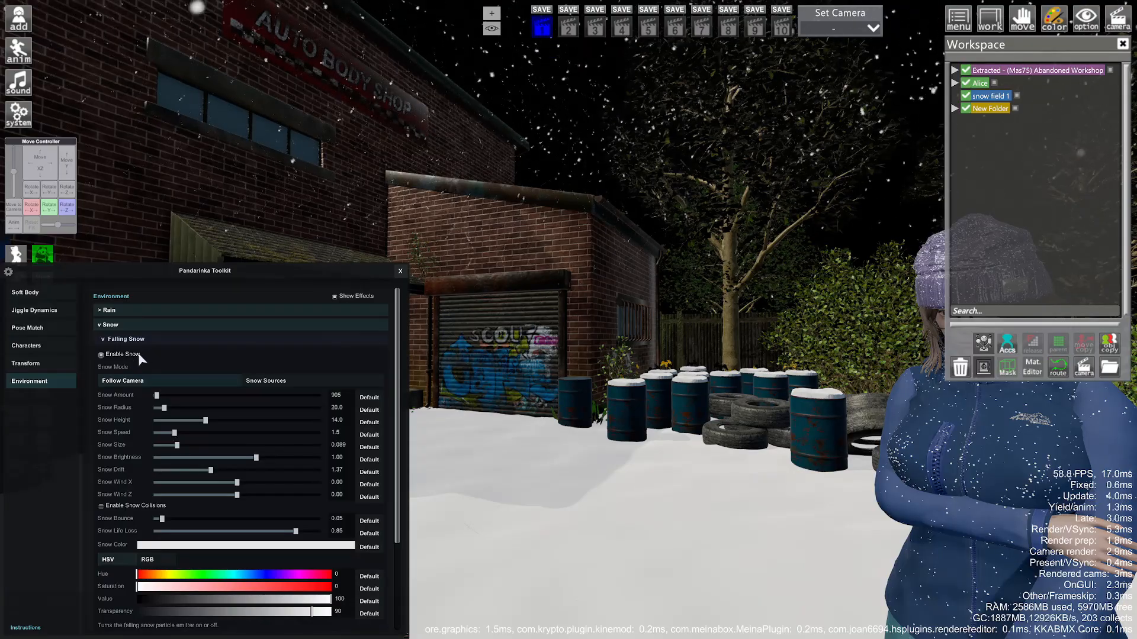
mouse_move(551, 392)
left_mouse_down()
mouse_move(542, 251)
mouse_move(521, 373)
mouse_move(473, 370)
mouse_move(572, 373)
mouse_move(479, 374)
mouse_move(550, 370)
left_mouse_up()
- Raise snow speed to 3.6 and create a Falling Snow 1 snow source
left_click(205, 432)
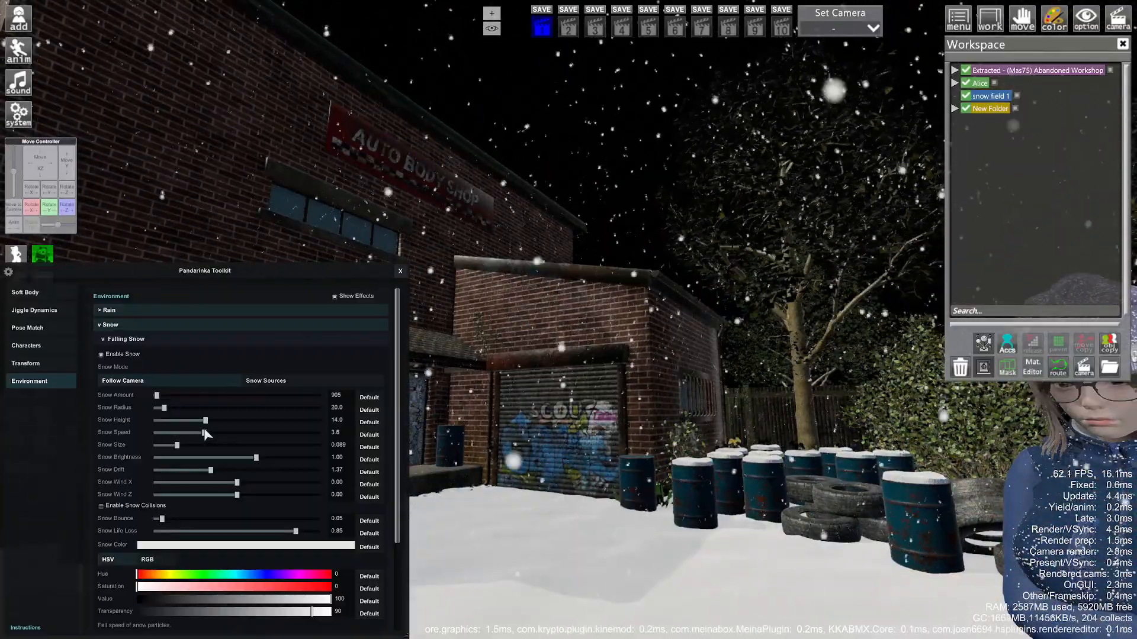
left_click(275, 383)
left_click(197, 396)
- Raise and stretch the Falling Snow 1 zone tall over the workshop, then hide zone outlines
mouse_move(623, 400)
right_mouse_down()
mouse_move(710, 401)
mouse_move(634, 418)
right_mouse_up()
mouse_move(635, 401)
left_mouse_down()
mouse_move(609, 429)
mouse_move(634, 414)
left_mouse_up()
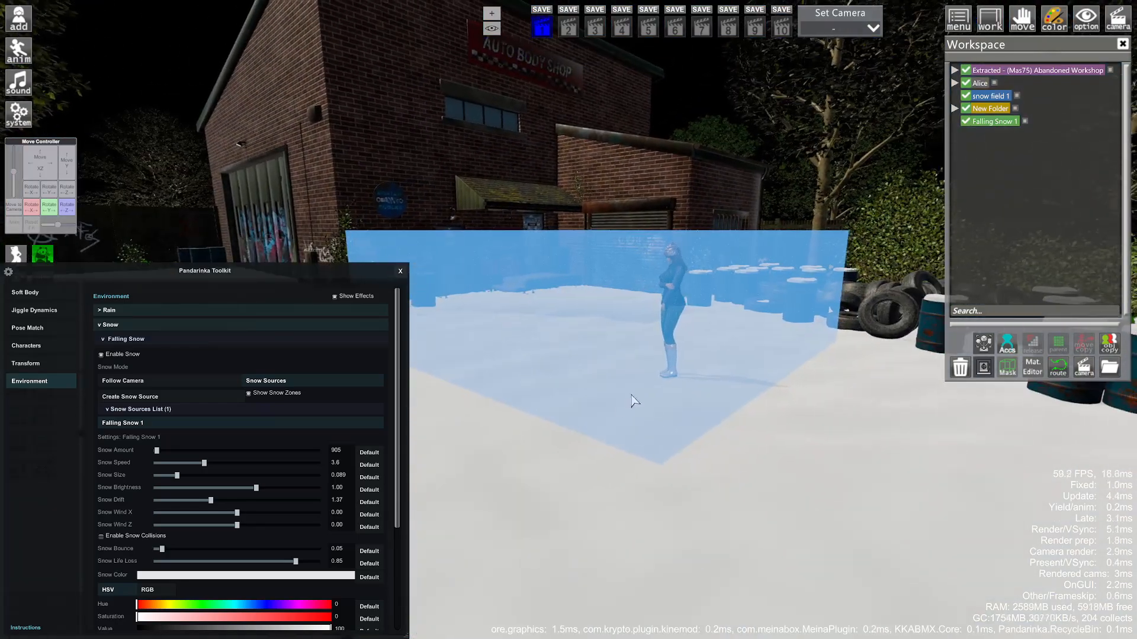
left_click_drag(44, 168, 64, 121)
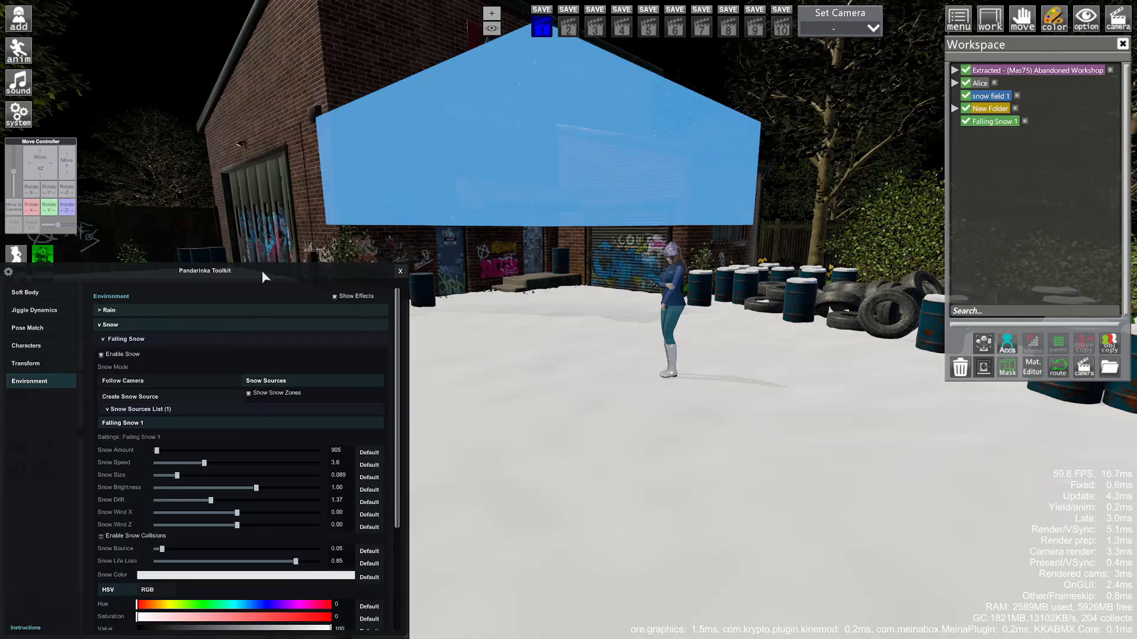
left_click_drag(246, 272, 974, 271)
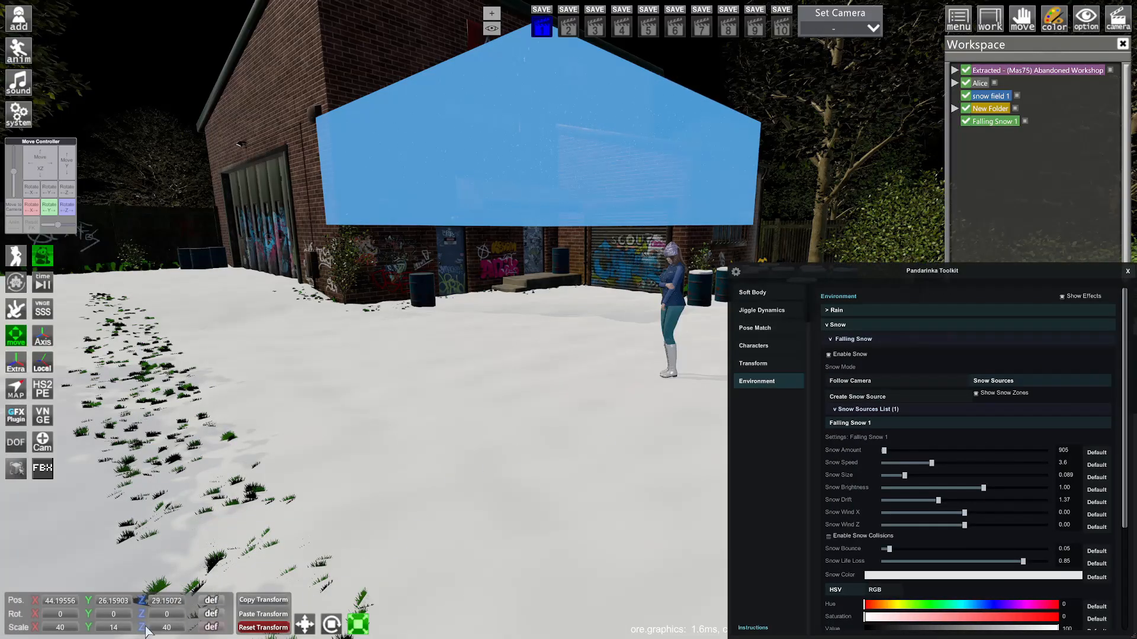
left_click_drag(90, 628, 128, 628)
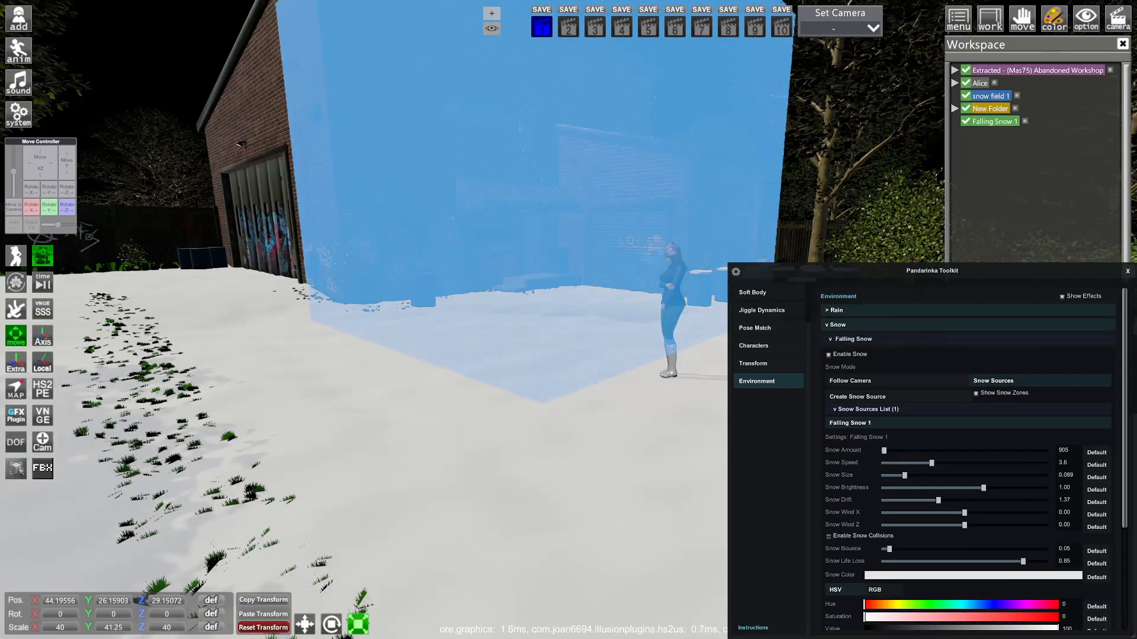
left_click_drag(451, 453, 152, 282)
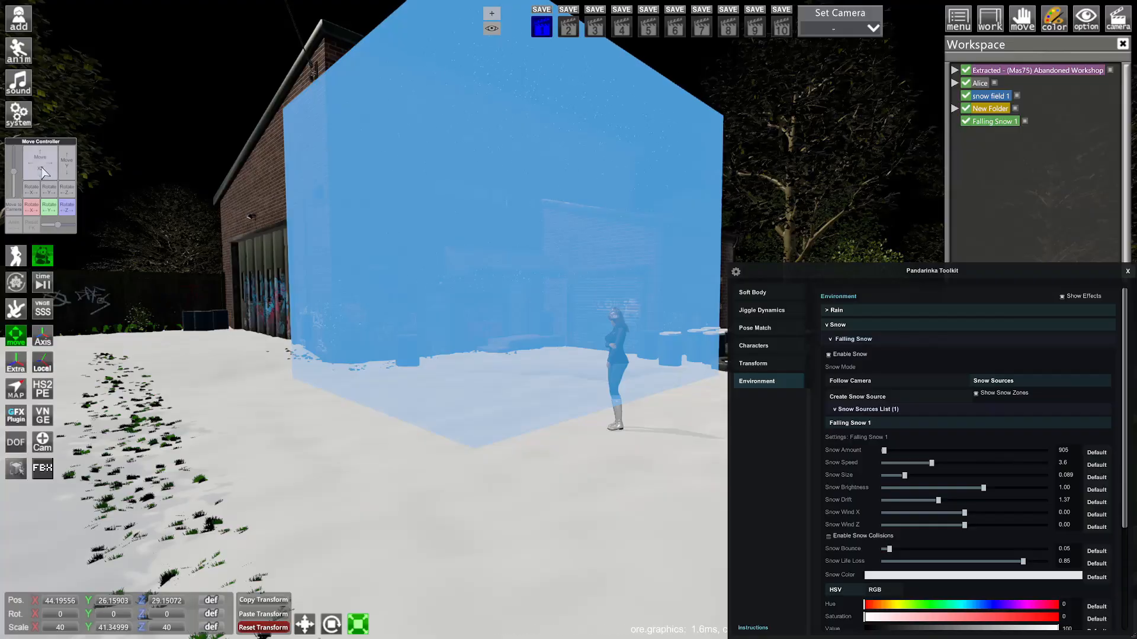
left_click_drag(43, 172, 57, 171)
left_click(1012, 396)
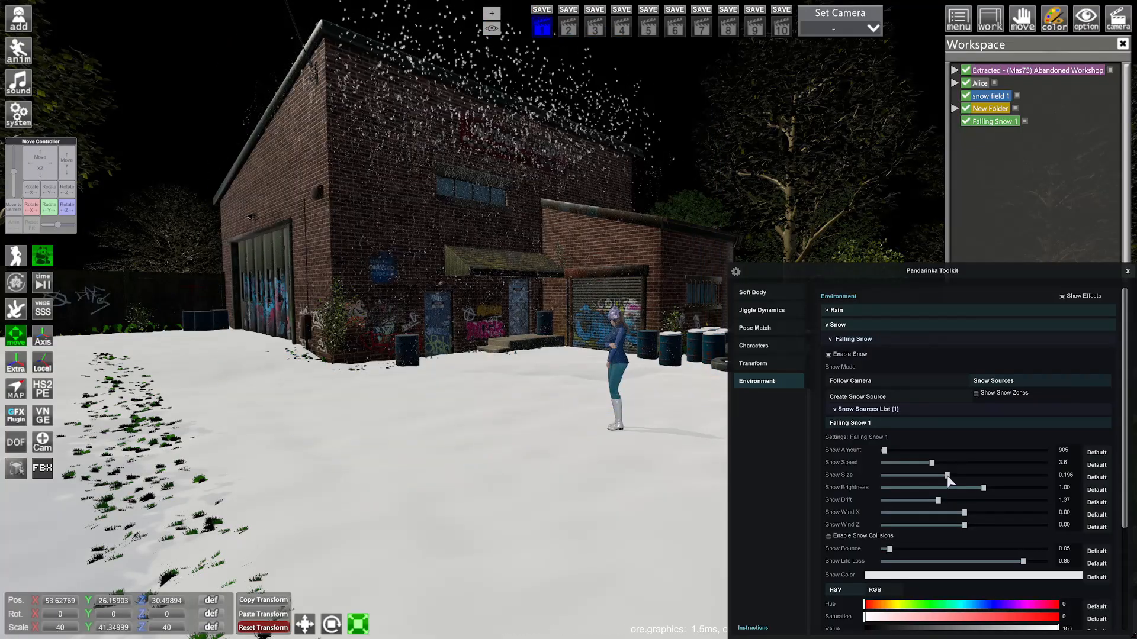
- Make snow follow the camera again and delete the Falling Snow 1 zone
left_click(877, 380)
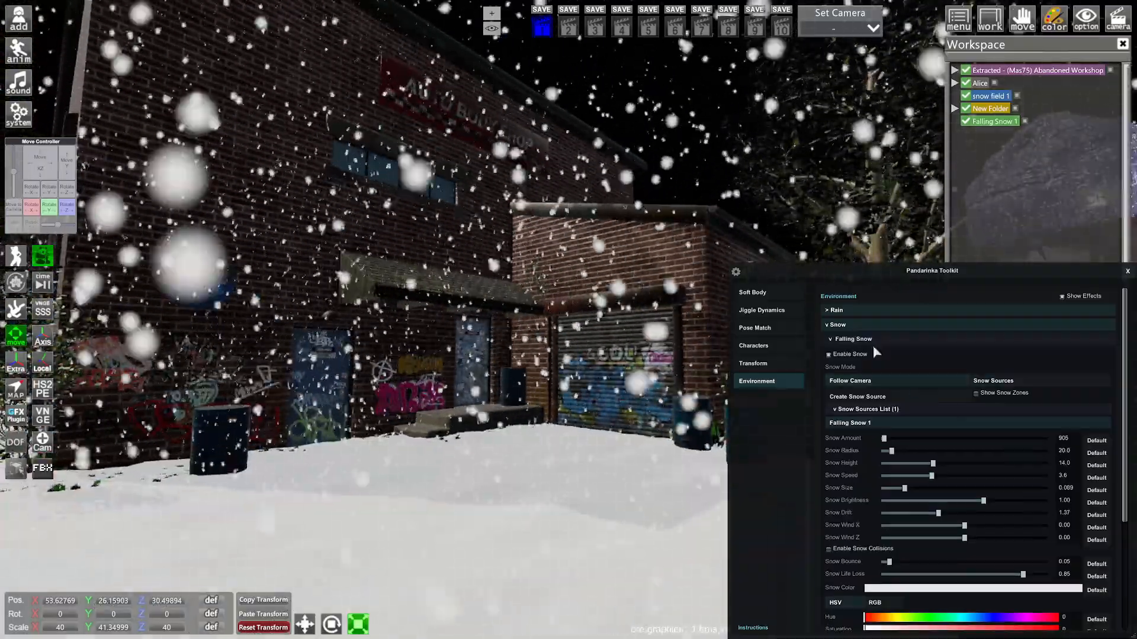
left_click(996, 124)
left_click(998, 124)
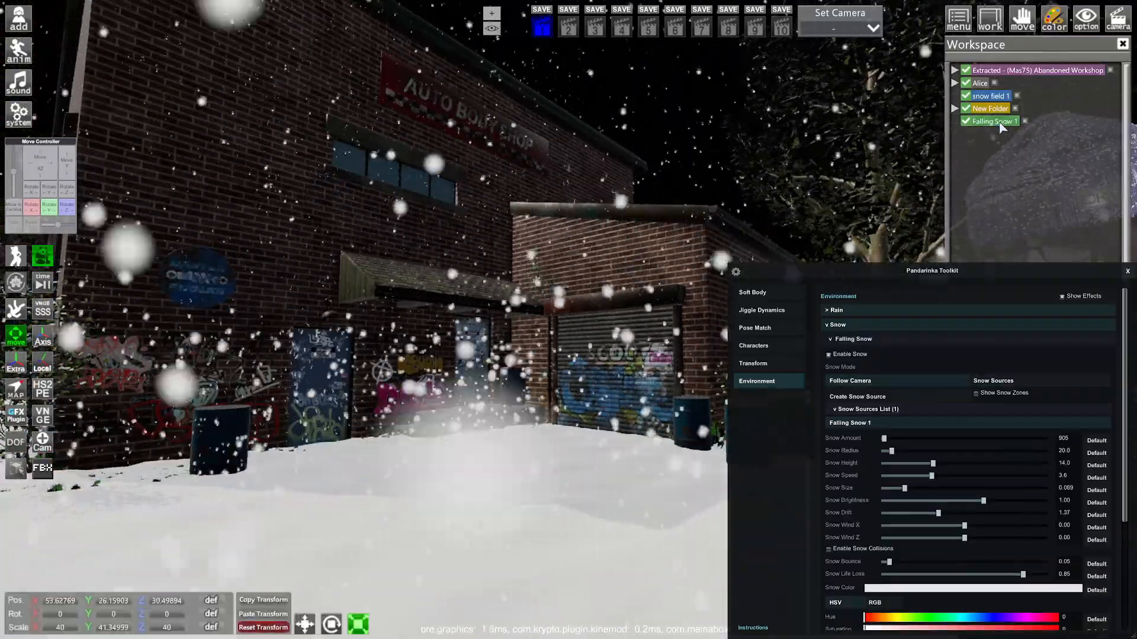
key("Delete")
left_click_drag(891, 272, 165, 391)
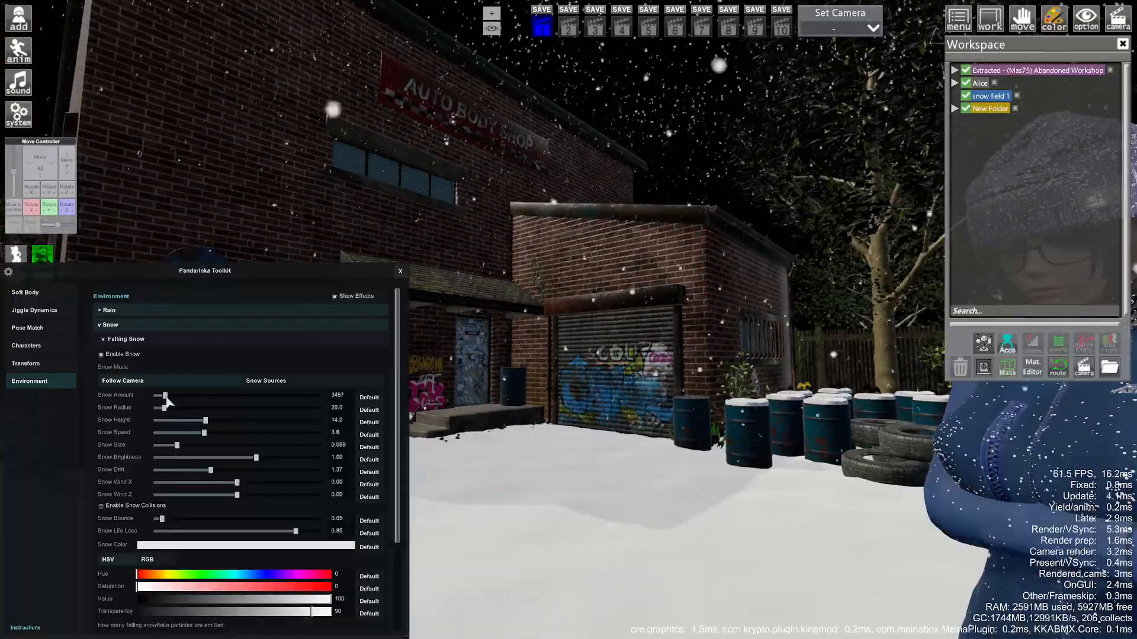
- Set snow drift to 0.00 and slow snow speed to 1.7
left_click_drag(568, 379, 669, 397)
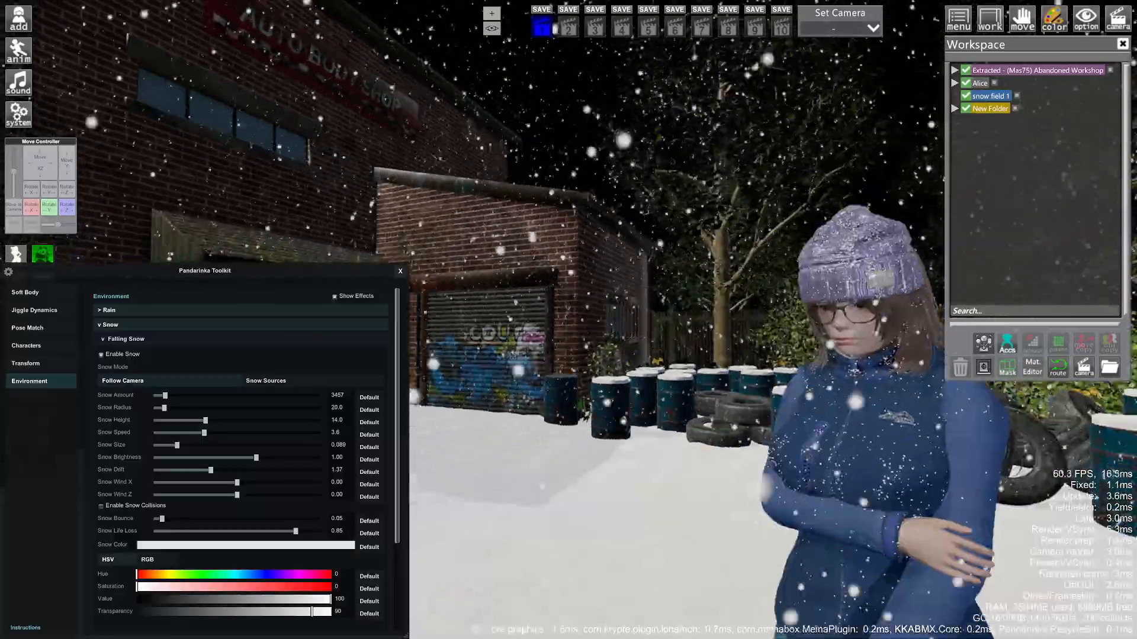
left_click_drag(210, 471, 151, 473)
left_click_drag(205, 432, 178, 434)
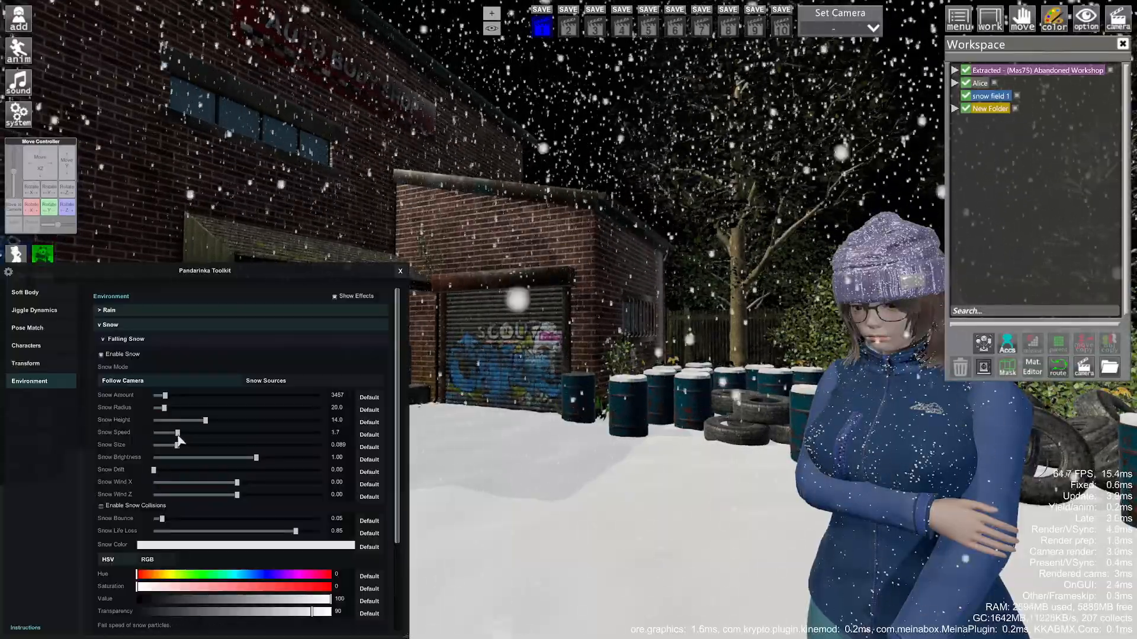
- Restore snow drift to 1.37, set speed 2.3, and test then reset wind and colour
left_click(369, 473)
left_click_drag(178, 435, 187, 438)
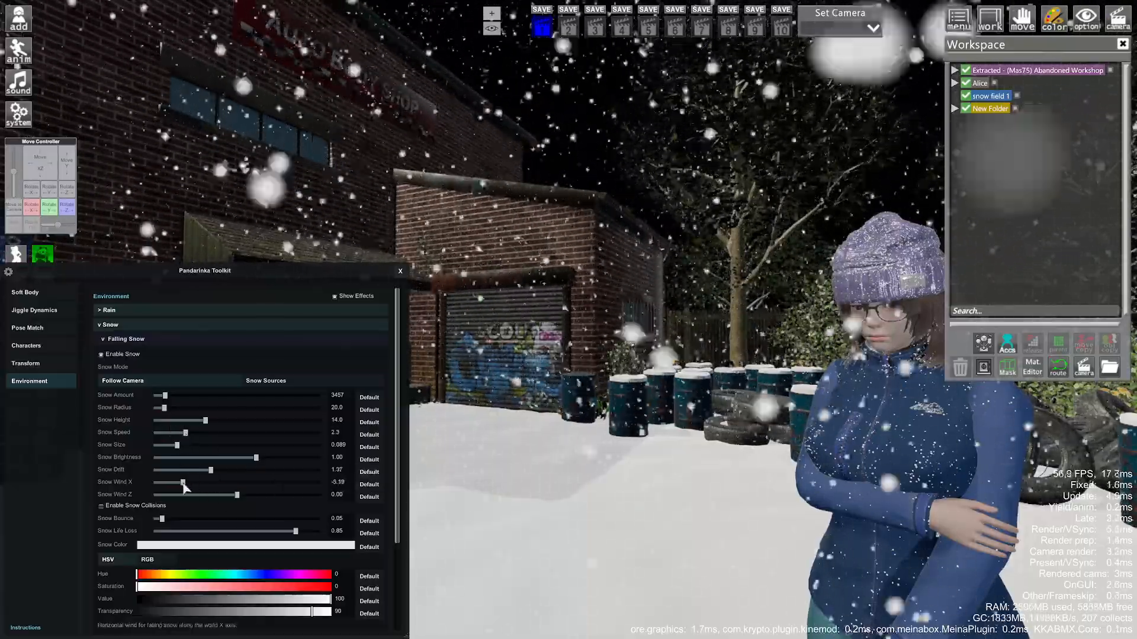
left_click_drag(205, 496, 353, 483)
left_click(367, 497)
scroll(299, 505, "down", 4)
left_click(265, 467)
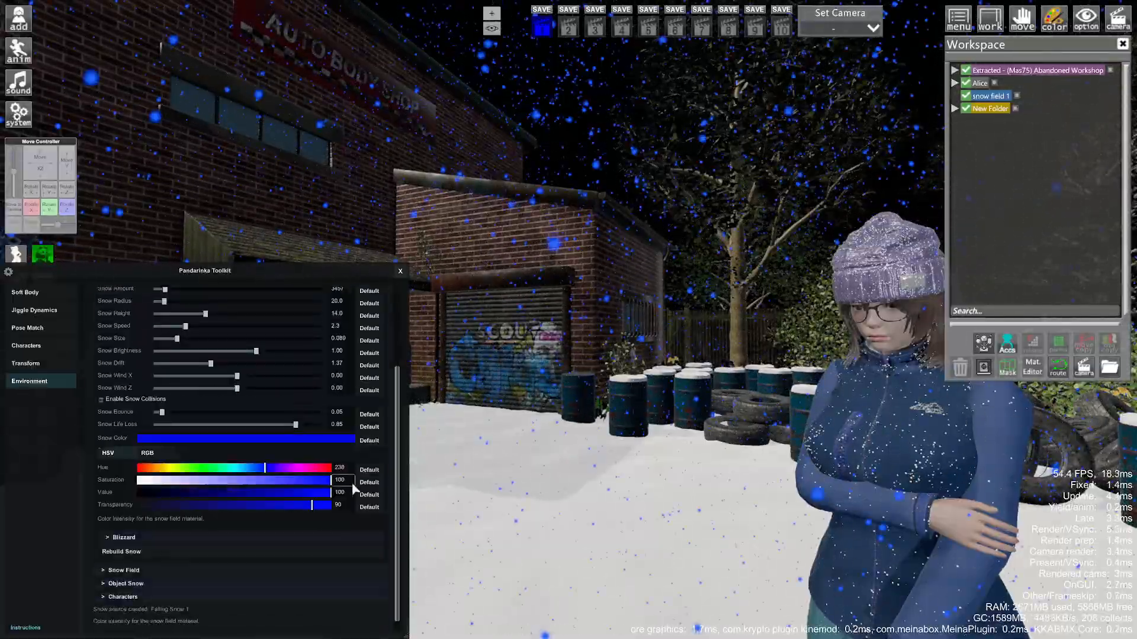
left_click(369, 443)
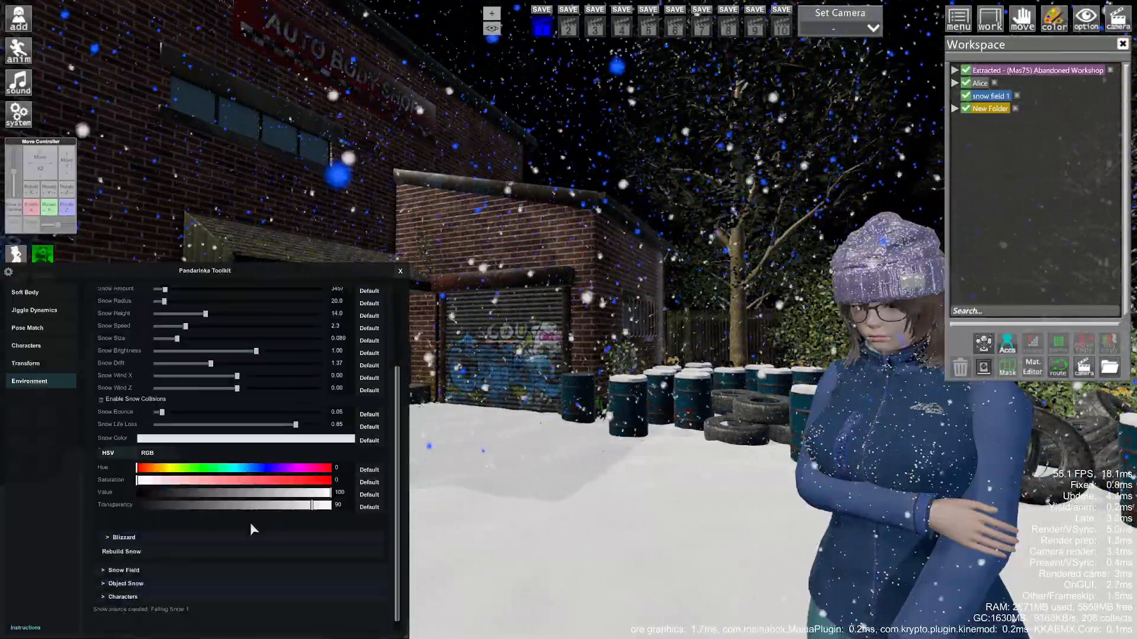
- Rebuild the snow particles and enable the blizzard, with haze amount at 330
left_click(153, 550)
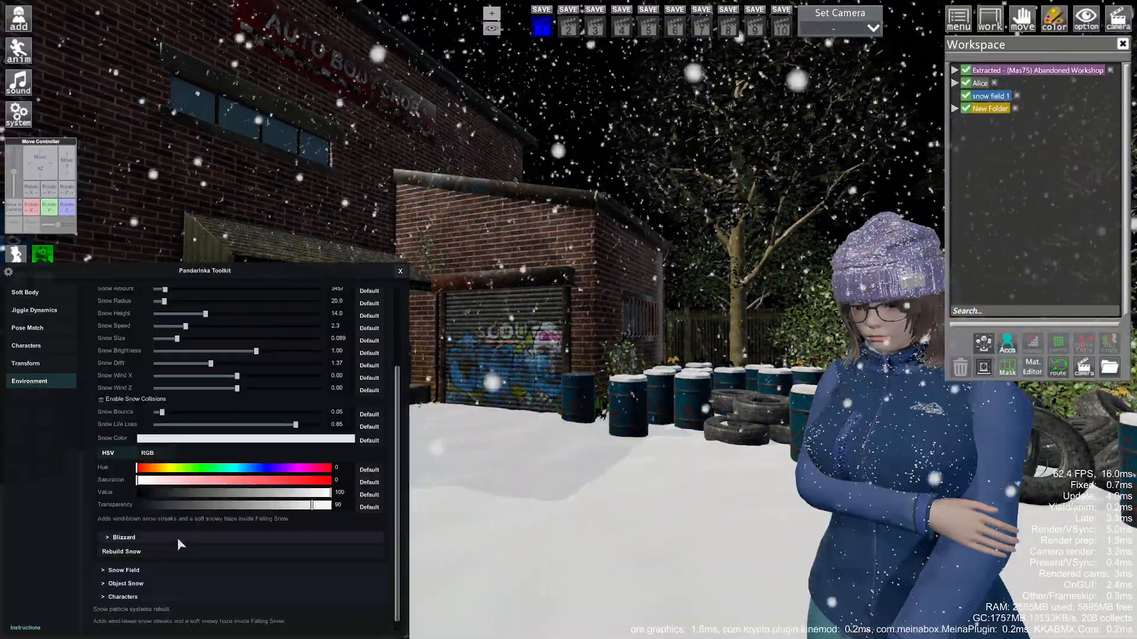
left_click(177, 537)
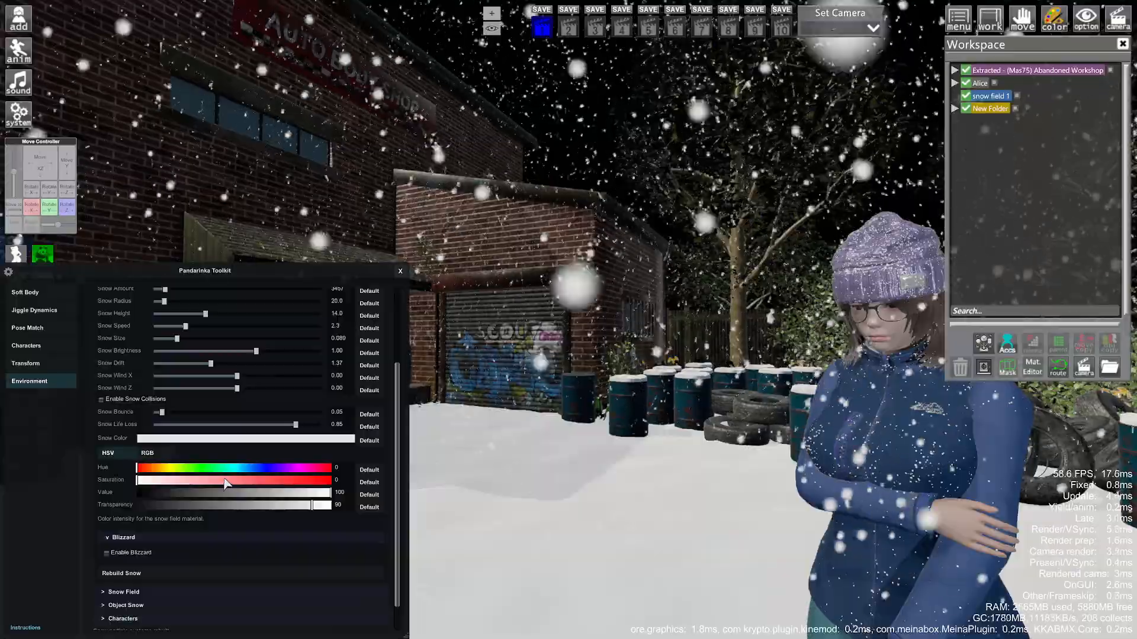
left_click(125, 554)
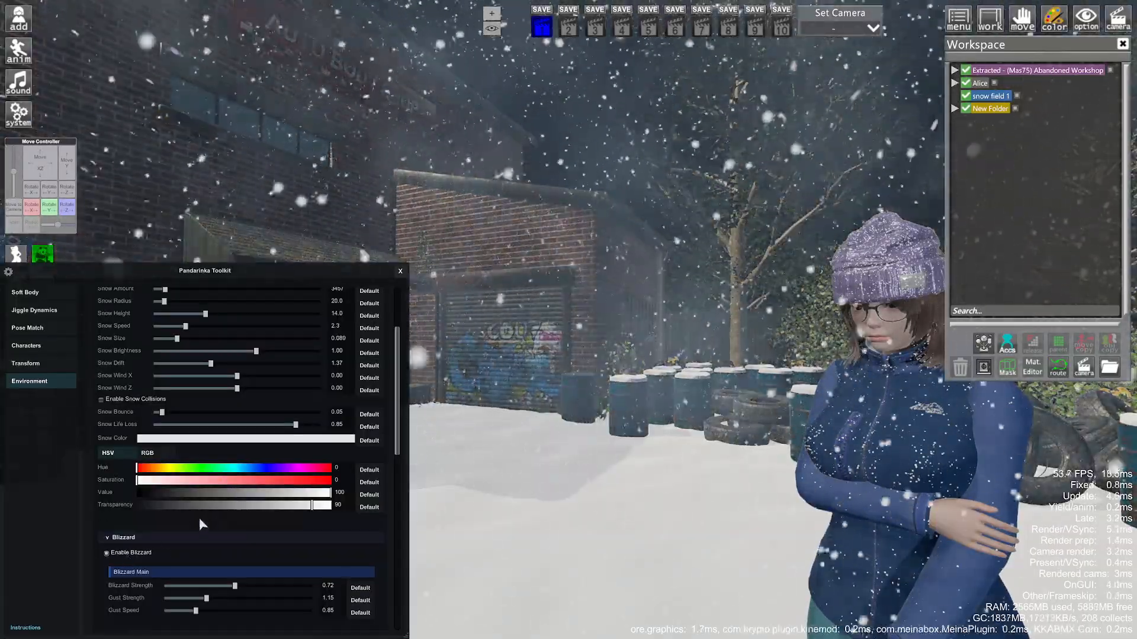
scroll(199, 517, "down", 3)
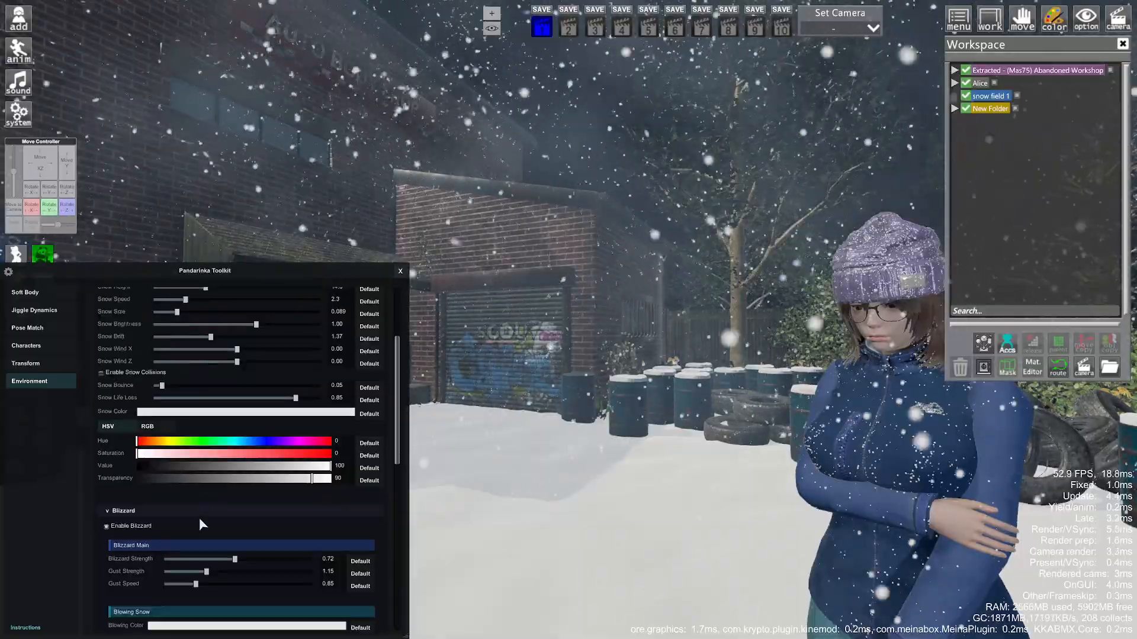
scroll(212, 477, "down", 2)
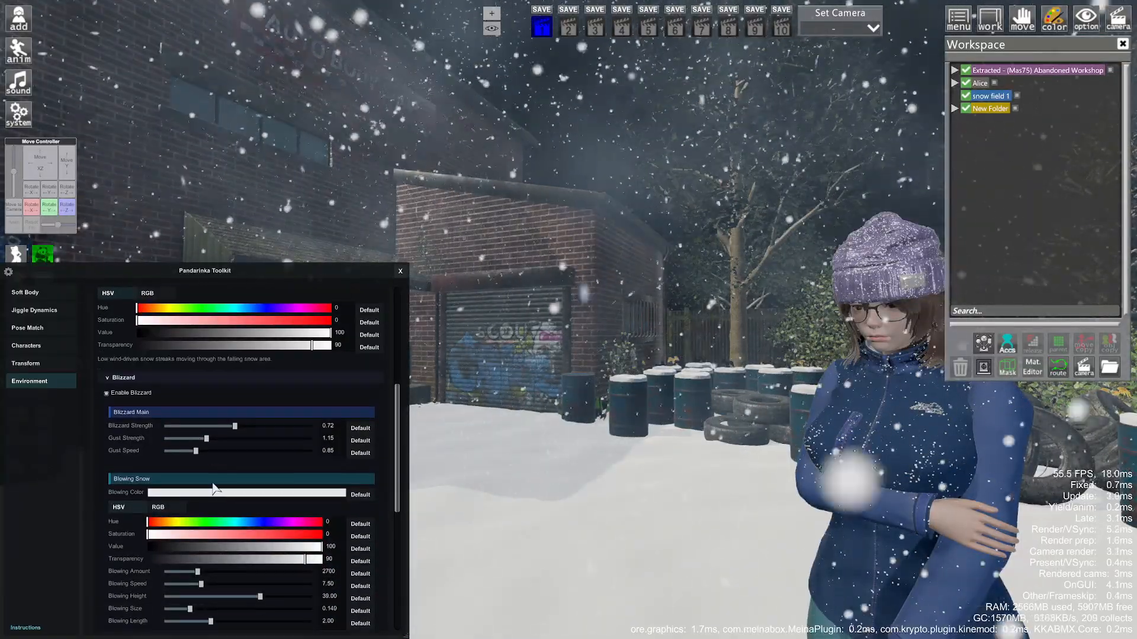
scroll(217, 465, "down", 5)
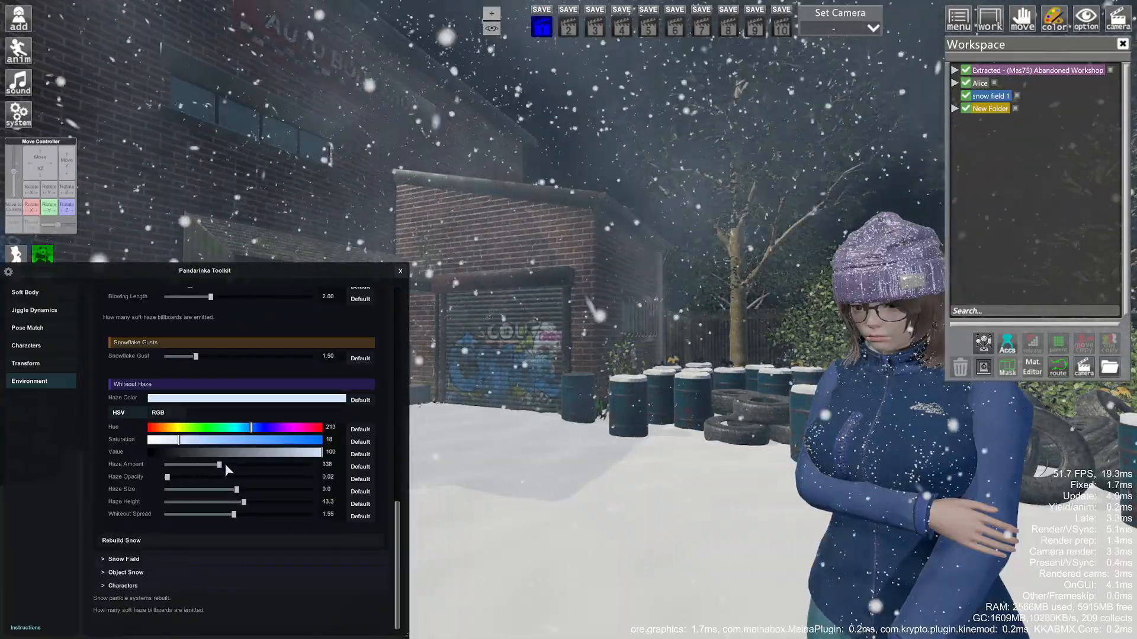
- Lower the whiteout haze to amount 35 and opacity 0.02 so the yard shows clearly
left_click(224, 466)
mouse_move(230, 477)
left_mouse_down()
mouse_move(190, 477)
mouse_move(208, 477)
left_mouse_up()
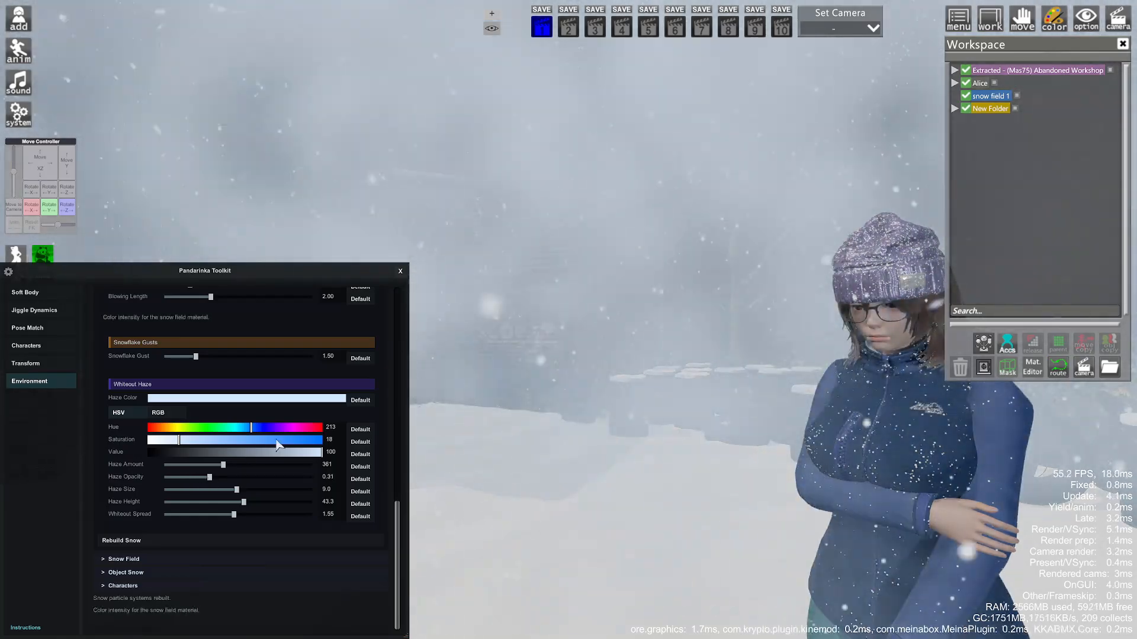
scroll(233, 457, "up", 10)
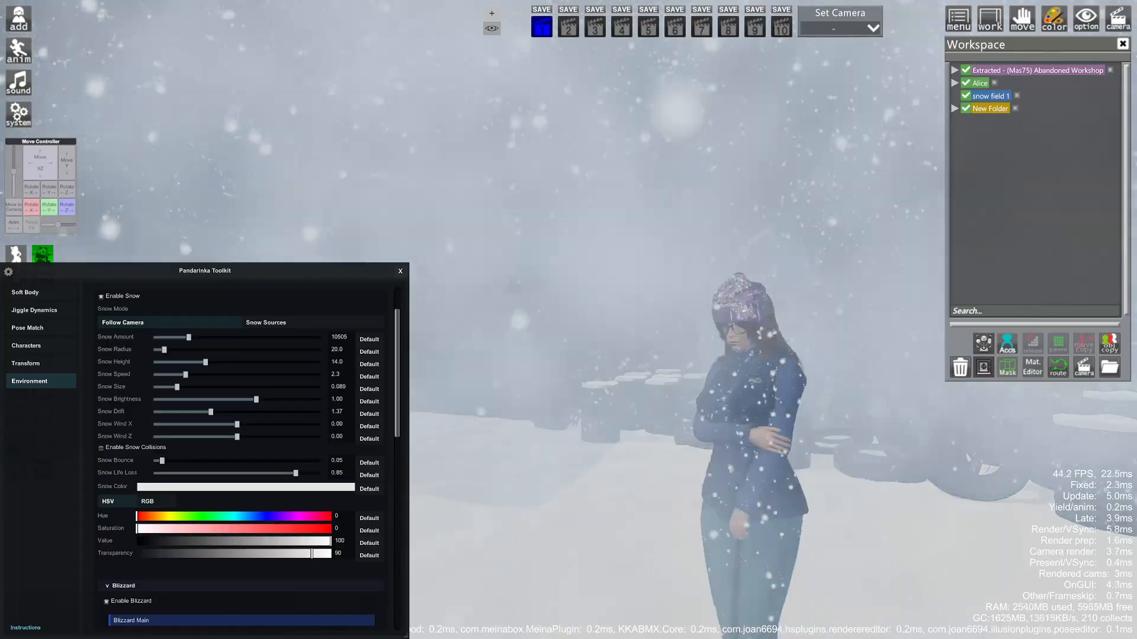
scroll(191, 468, "down", 5)
scroll(189, 468, "down", 5)
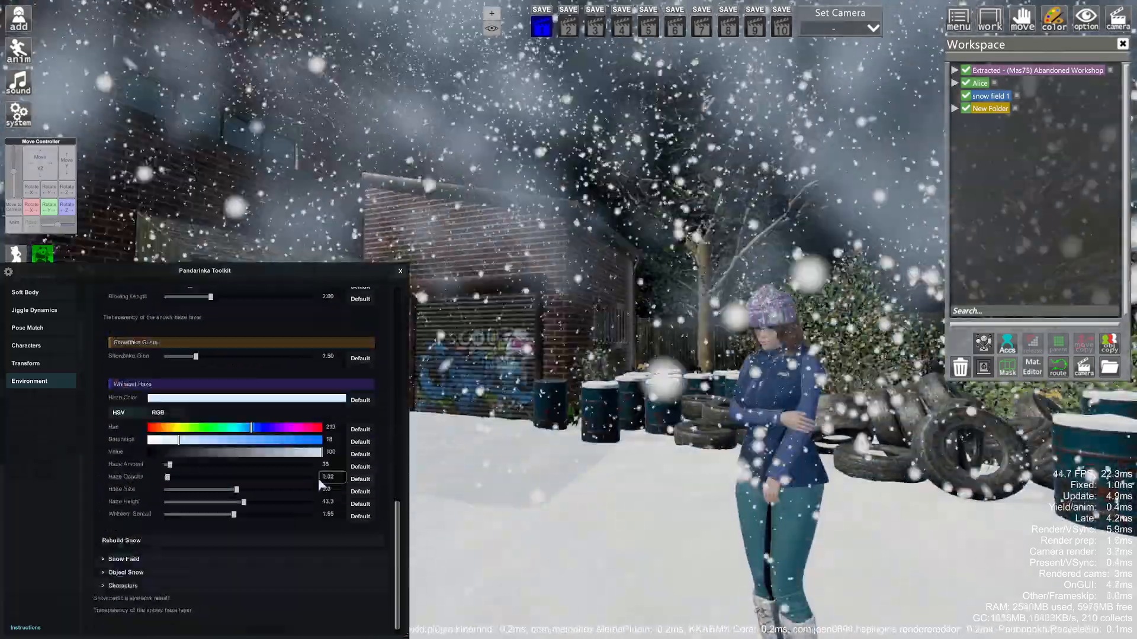
mouse_move(536, 419)
left_mouse_down()
mouse_move(577, 417)
mouse_move(557, 417)
left_mouse_up()
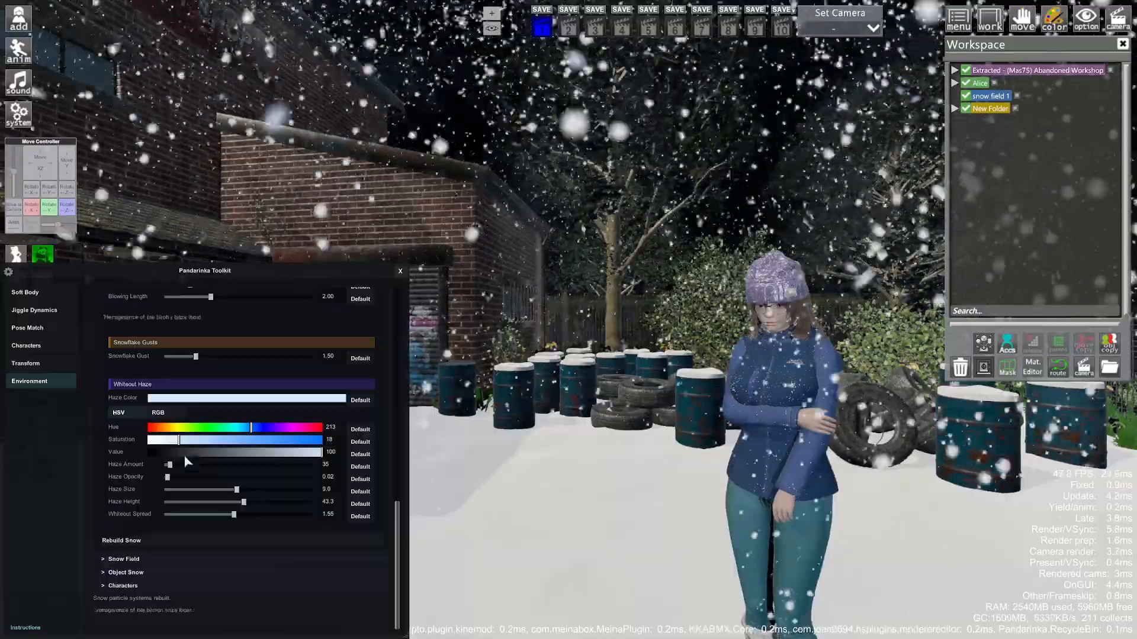
- Raise the blizzard's Blowing Amount and Blowing Size for more, larger blowing snow
scroll(186, 457, "up", 5)
left_click_drag(218, 436, 268, 435)
left_click_drag(438, 418, 465, 413)
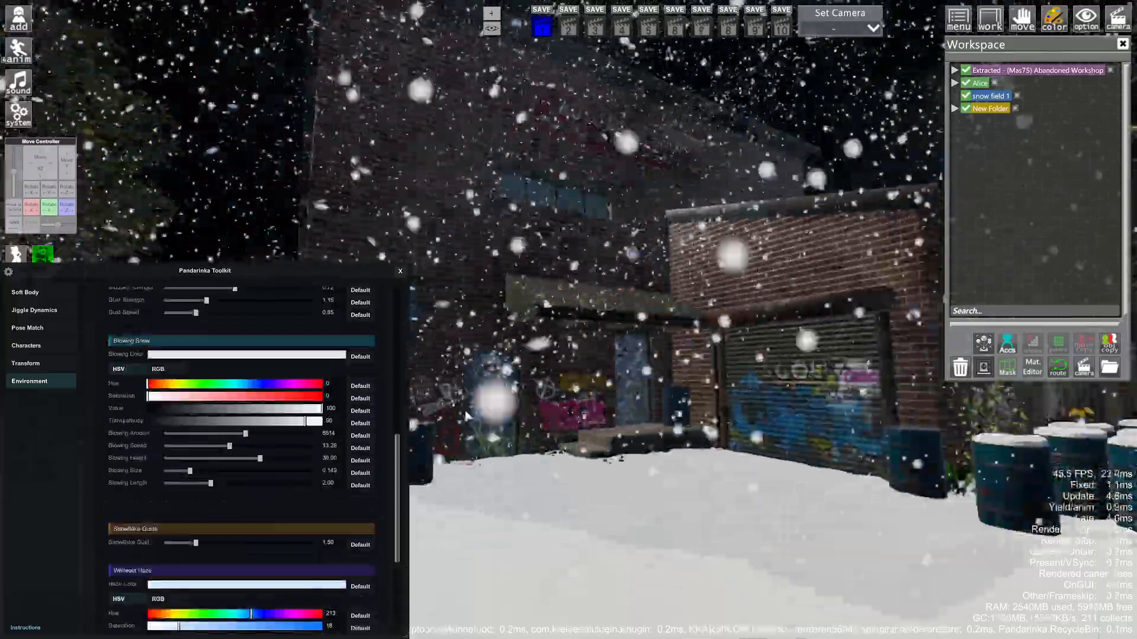
scroll(233, 505, "down", 5)
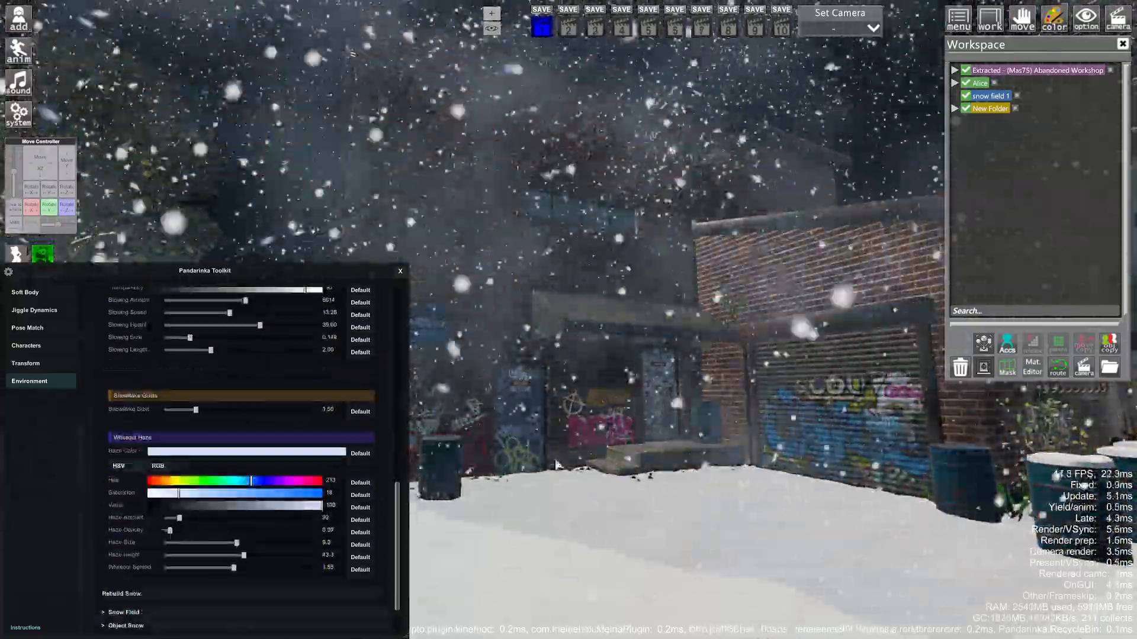
scroll(233, 505, "up", 5)
left_click_drag(191, 525, 235, 525)
left_click_drag(456, 384, 510, 381)
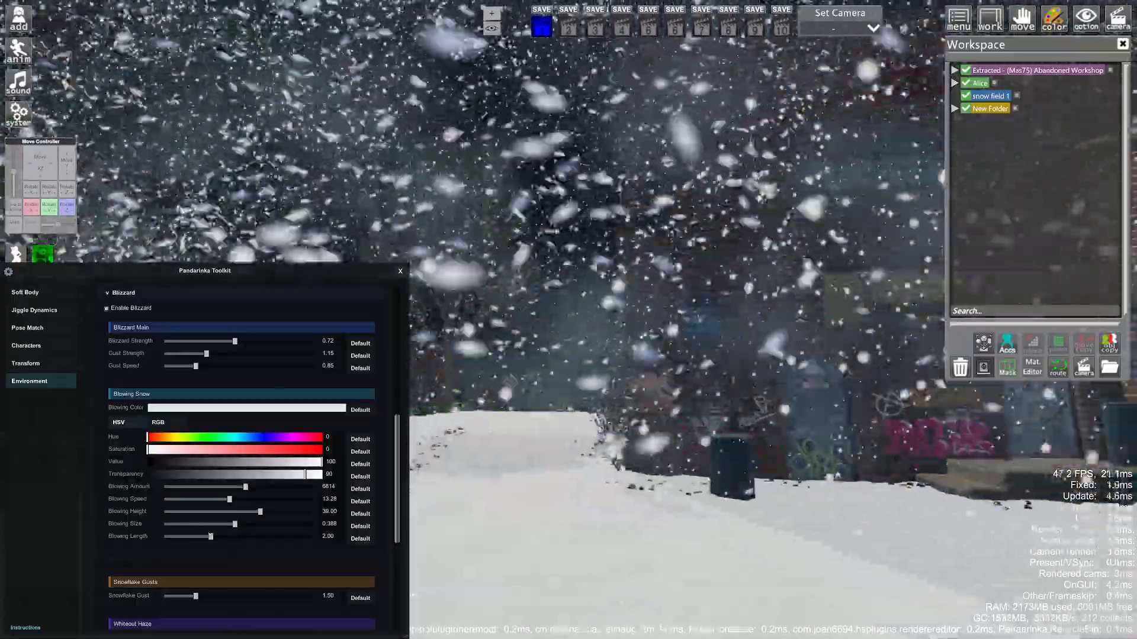
- Make the falling snow denser and set Snowflake Gust to 0
scroll(240, 407, "up", 5)
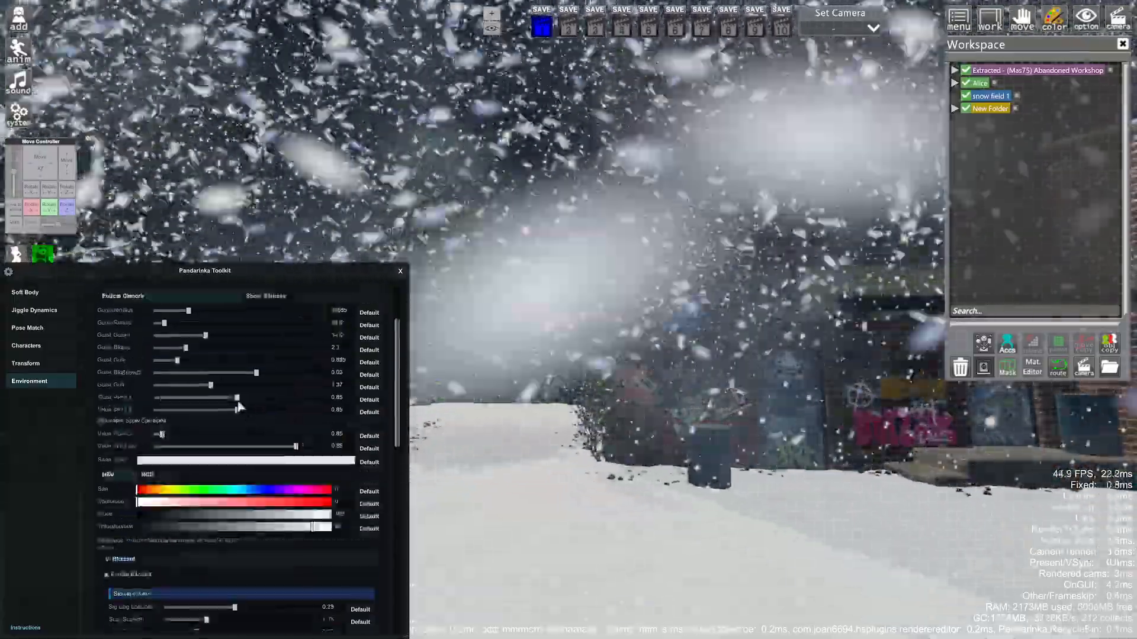
left_click_drag(238, 402, 185, 401)
scroll(243, 435, "down", 5)
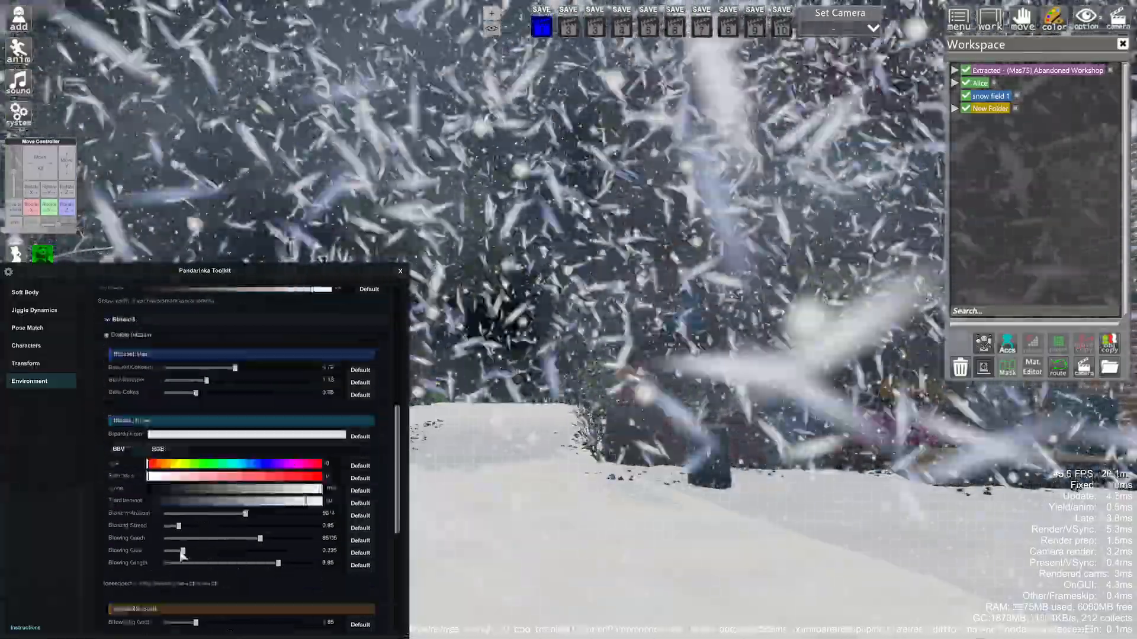
scroll(289, 515, "up", 5)
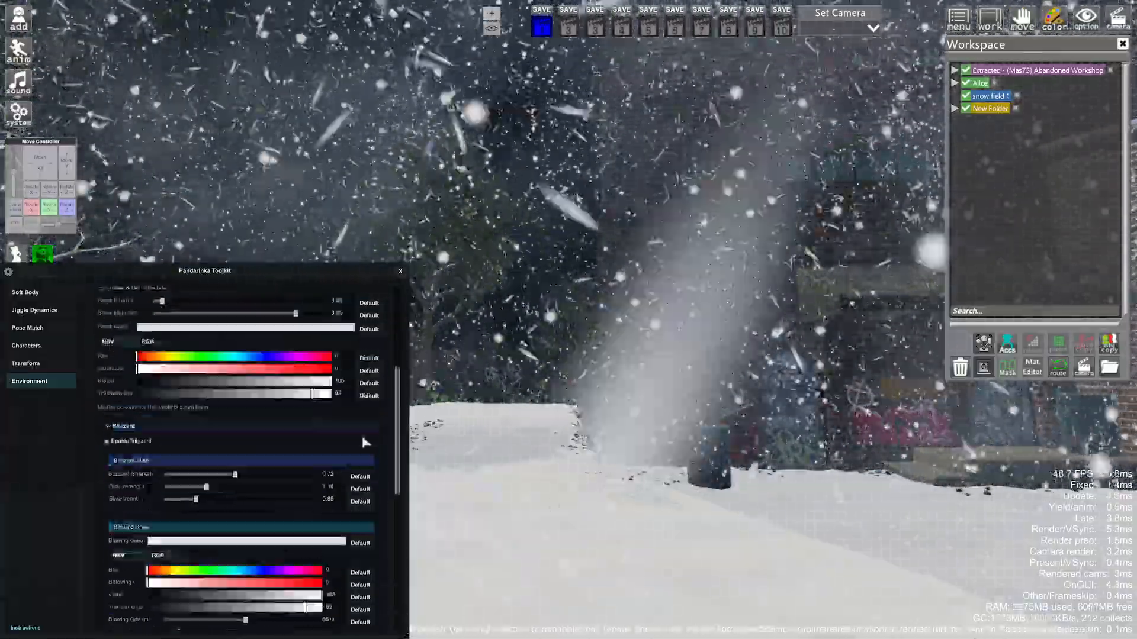
scroll(269, 475, "down", 5)
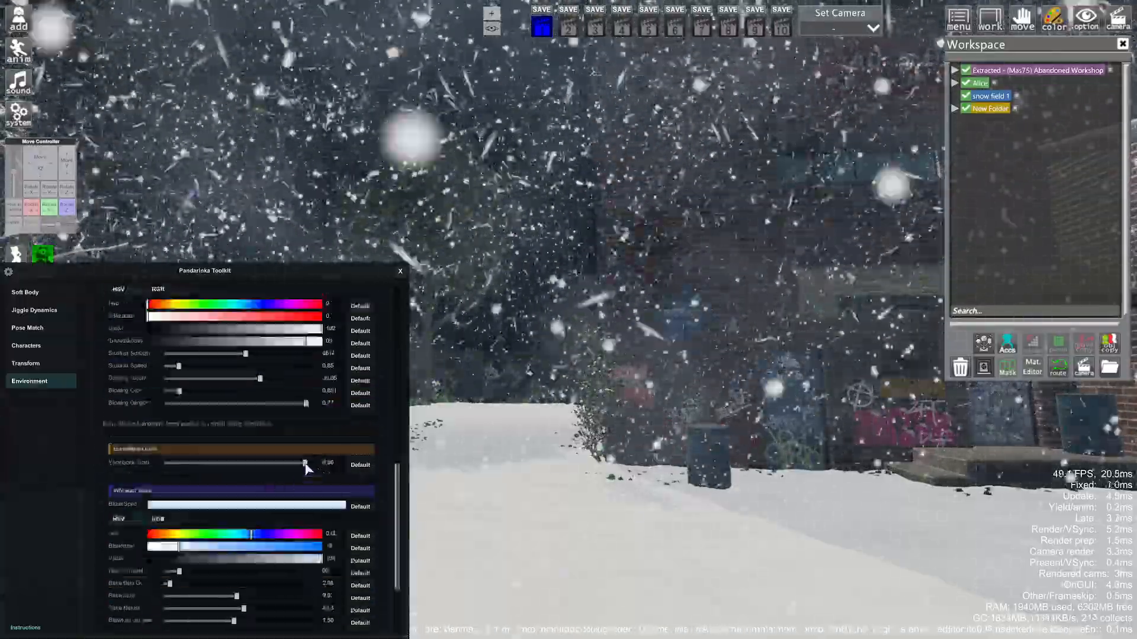
left_click_drag(305, 463, 151, 461)
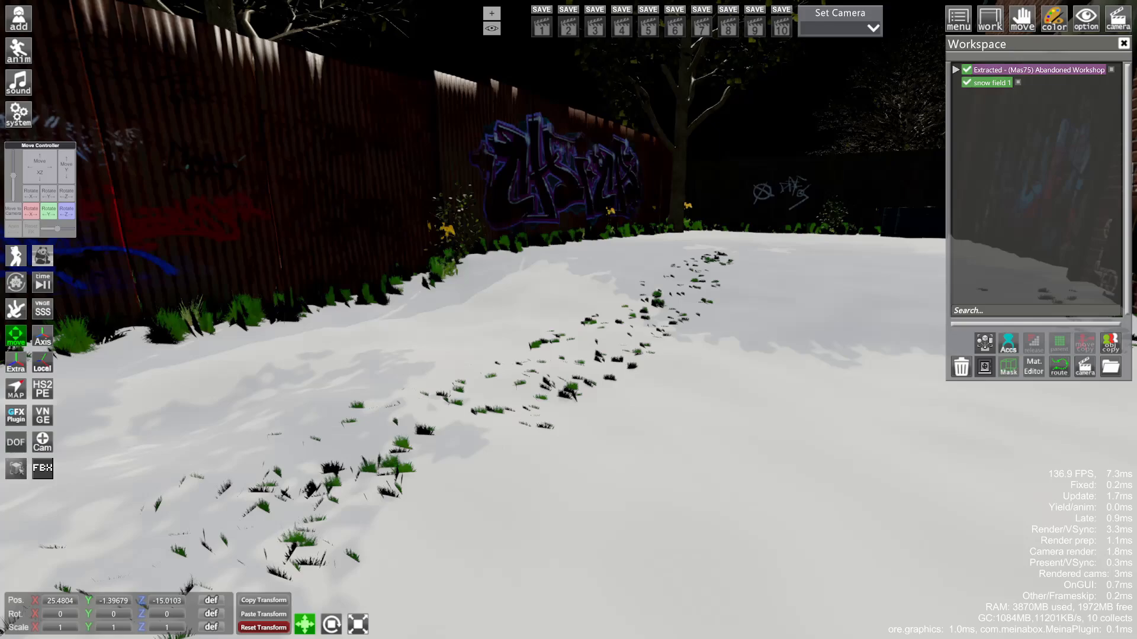
- Hide the GrassSmall grass tufts poking through the snow, including GrassSmall.003
left_click_drag(676, 326, 652, 379)
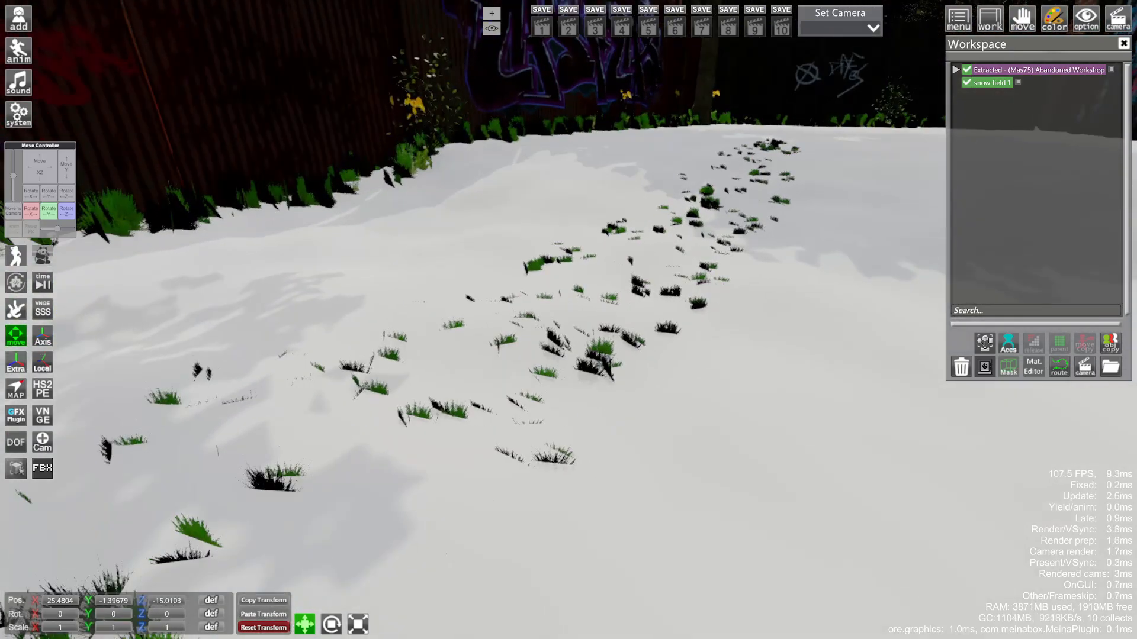
left_click(614, 355)
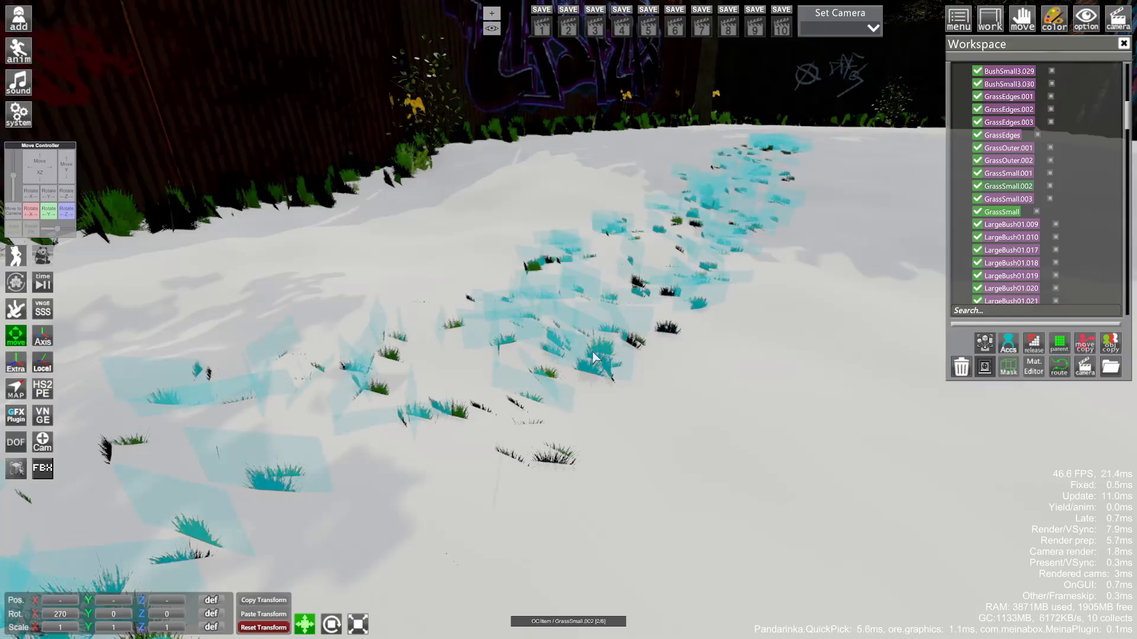
left_click(594, 357)
left_click(597, 357)
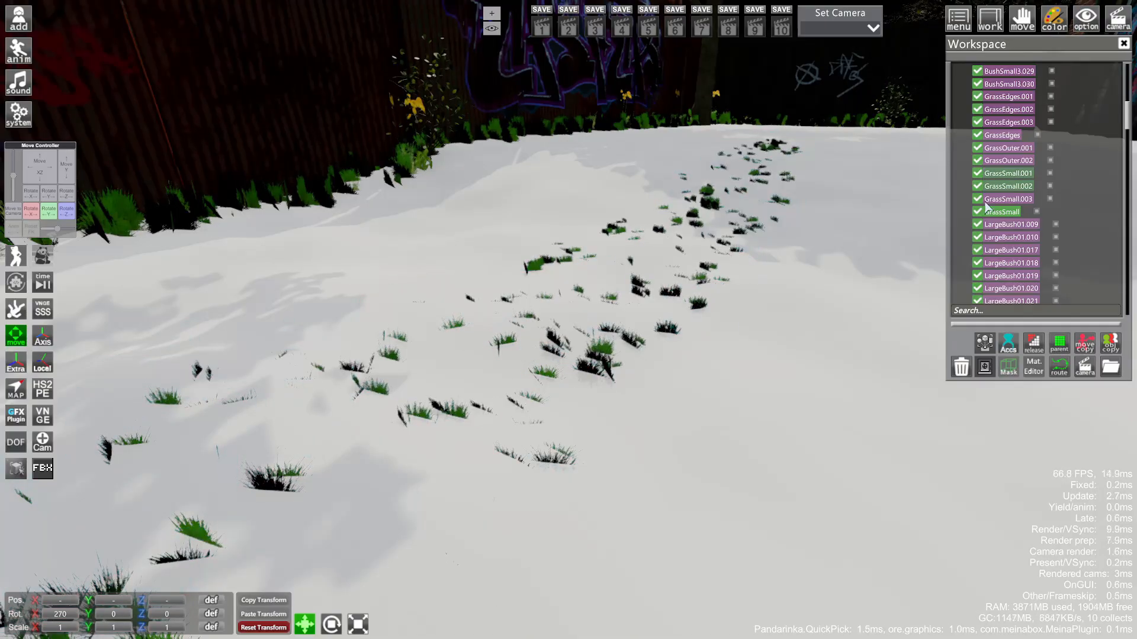
left_click(978, 212)
left_click(603, 359)
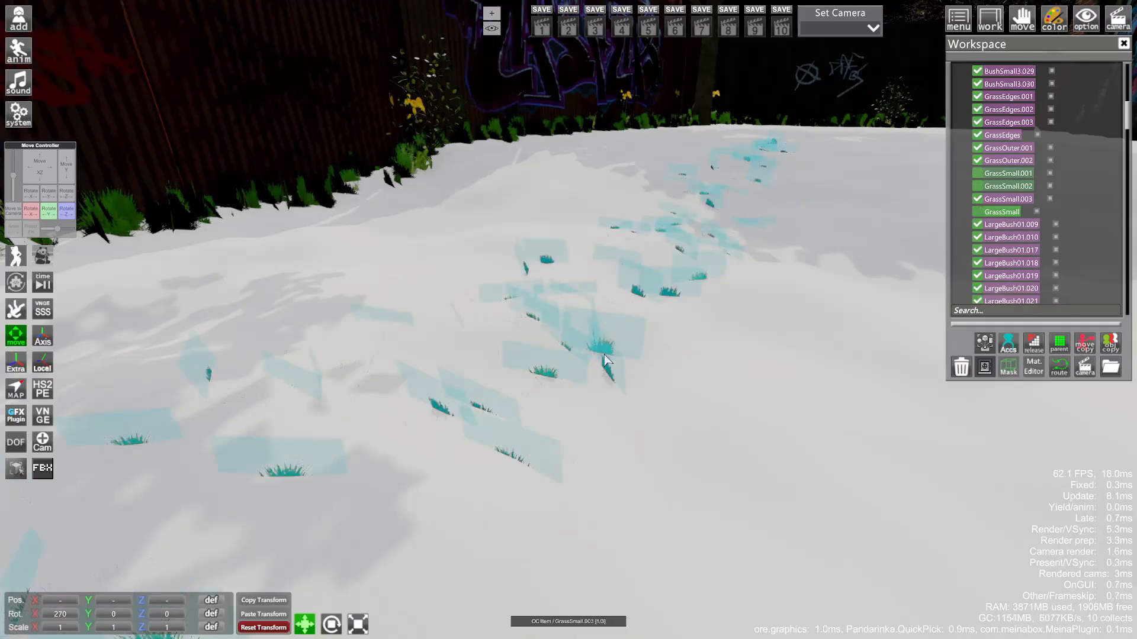
left_click(976, 201)
- Hide the GrassEdges grass strips along the fence
left_click_drag(775, 296, 668, 324)
left_click(582, 324)
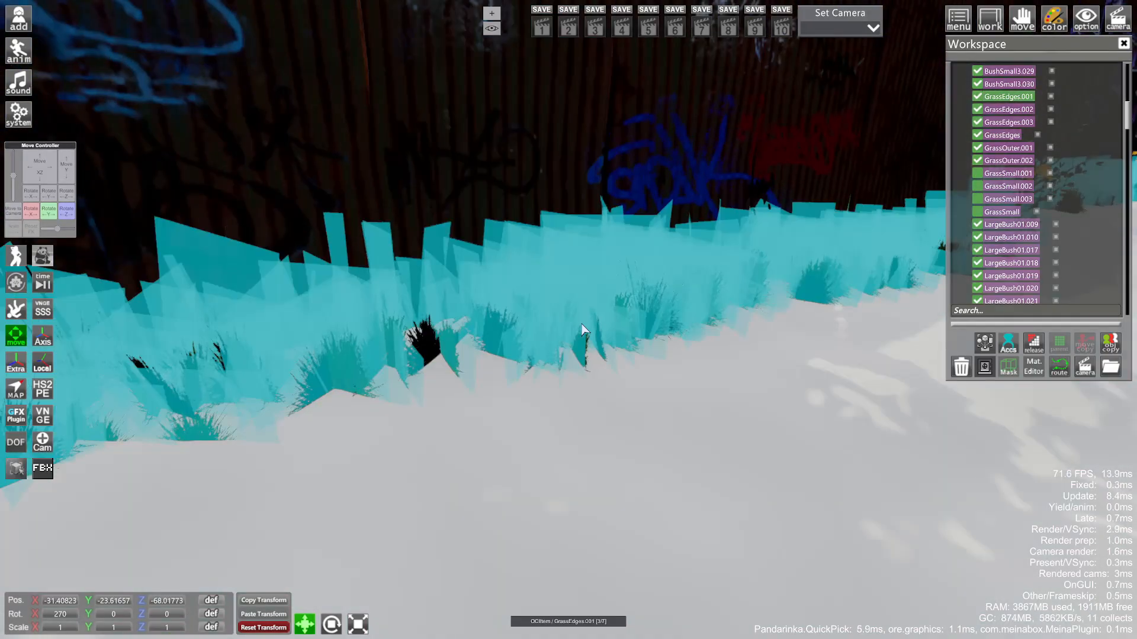
left_click(978, 134)
left_click(557, 323)
left_click(556, 323)
left_click(977, 110)
- Hide the WeedsLarge1 and WeedsLarge1.001 weeds by the fence
left_click(744, 281)
left_click(744, 282)
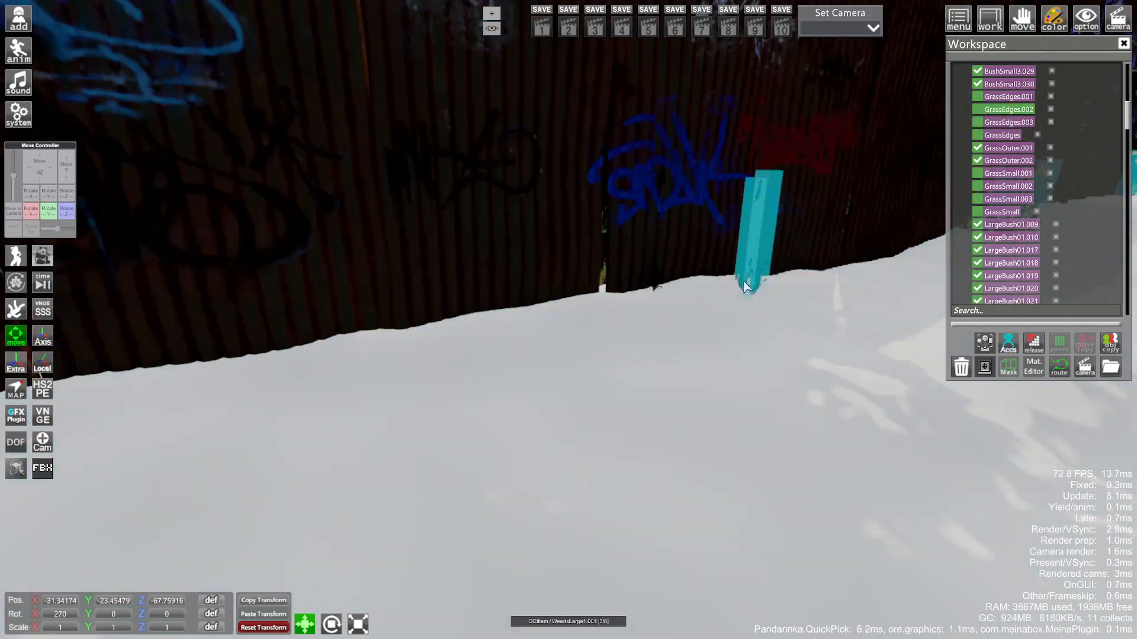
left_click(977, 274)
right_click_drag(663, 296, 541, 391)
left_click(540, 392)
left_click(977, 286)
- Hide the small bushes BushSmall3.024, BushSmall3.023 and BushSmall3.025
left_click_drag(652, 356, 538, 371)
left_click(539, 370)
left_click(978, 252)
left_click(515, 395)
scroll(1018, 178, "up", 2)
left_click(1019, 91)
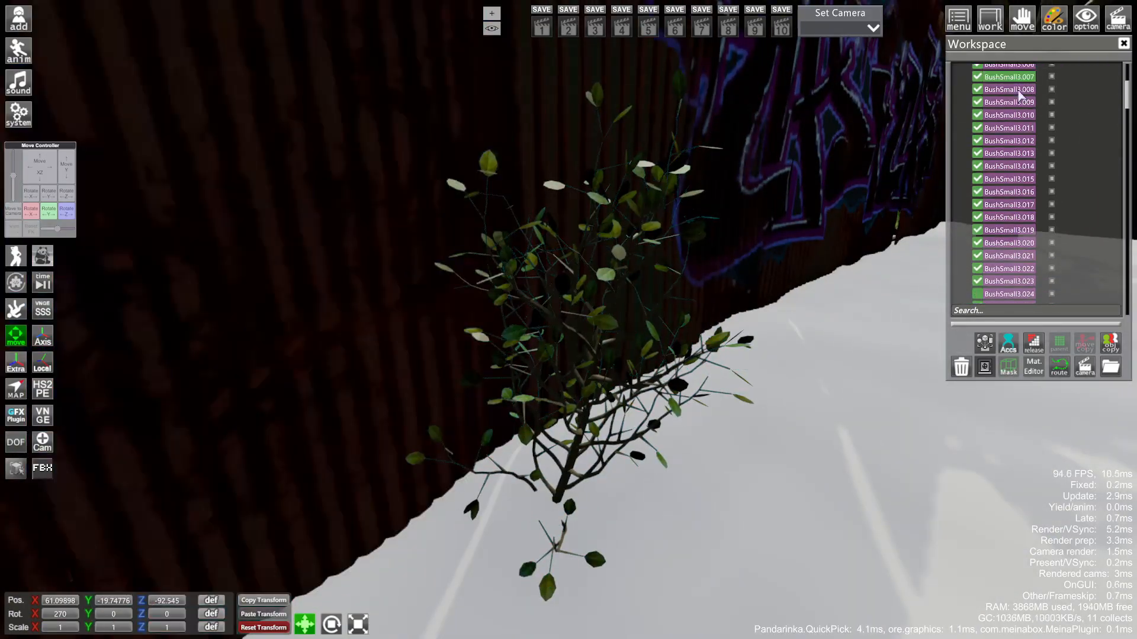
left_click(973, 279)
left_click(514, 336)
left_click(974, 300)
left_click_drag(532, 361, 648, 416)
- Hide the leafy tree's Tree3 foliage layers (.014, .013, .028, .011, .026)
left_click(648, 416)
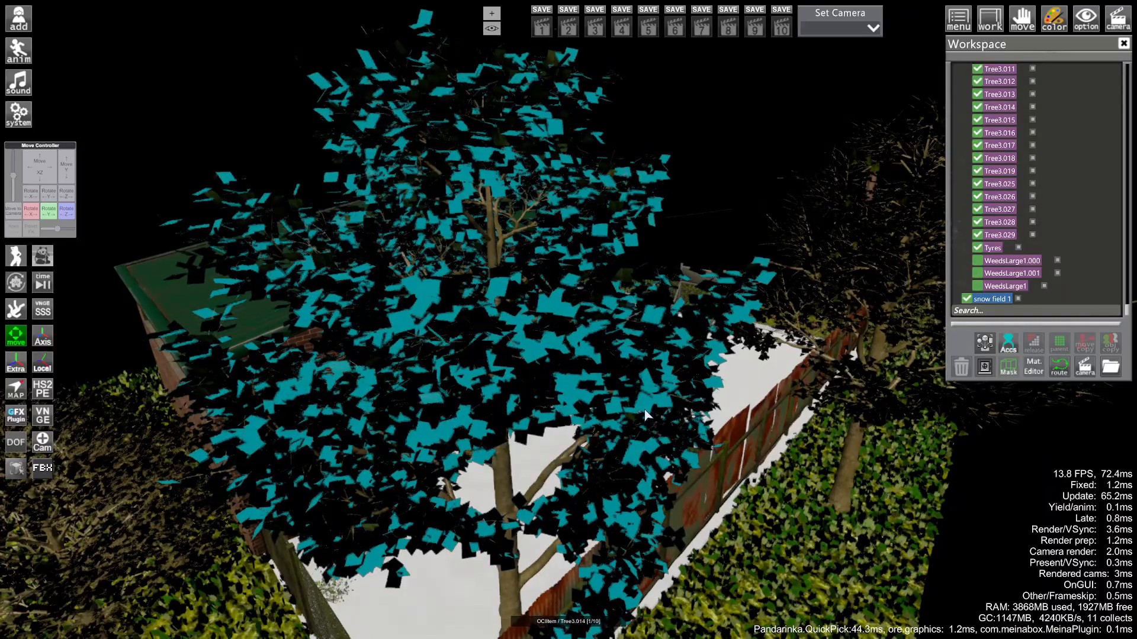
left_click(977, 106)
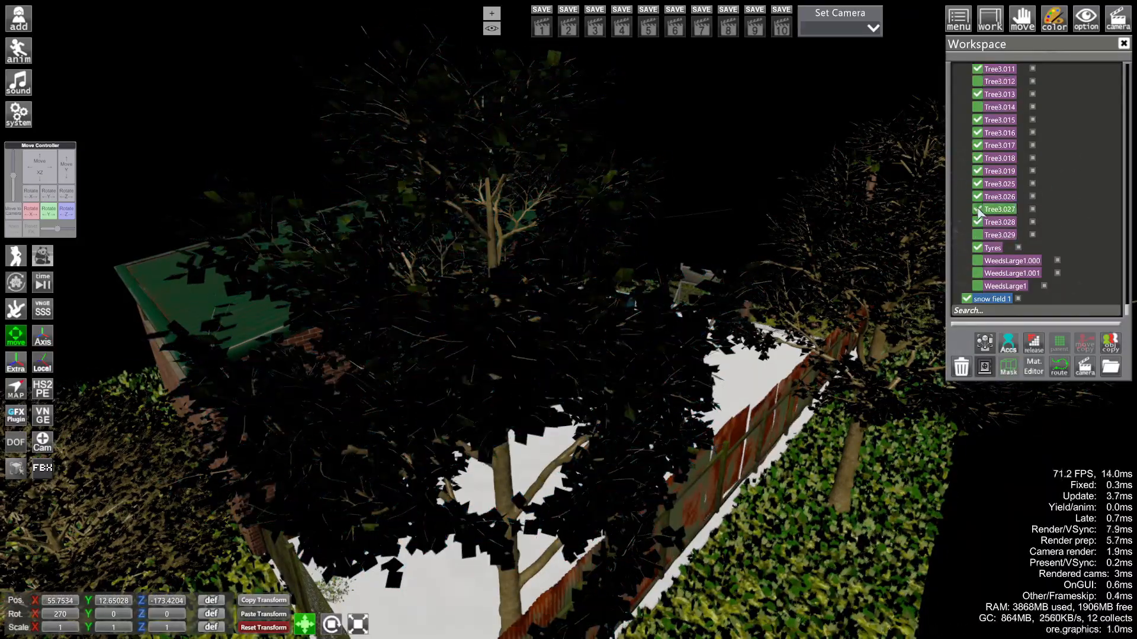
left_click(681, 349)
left_click(976, 97)
left_click(681, 367)
left_click(977, 224)
left_click(680, 355)
left_click(977, 71)
left_click(687, 349)
left_click(977, 200)
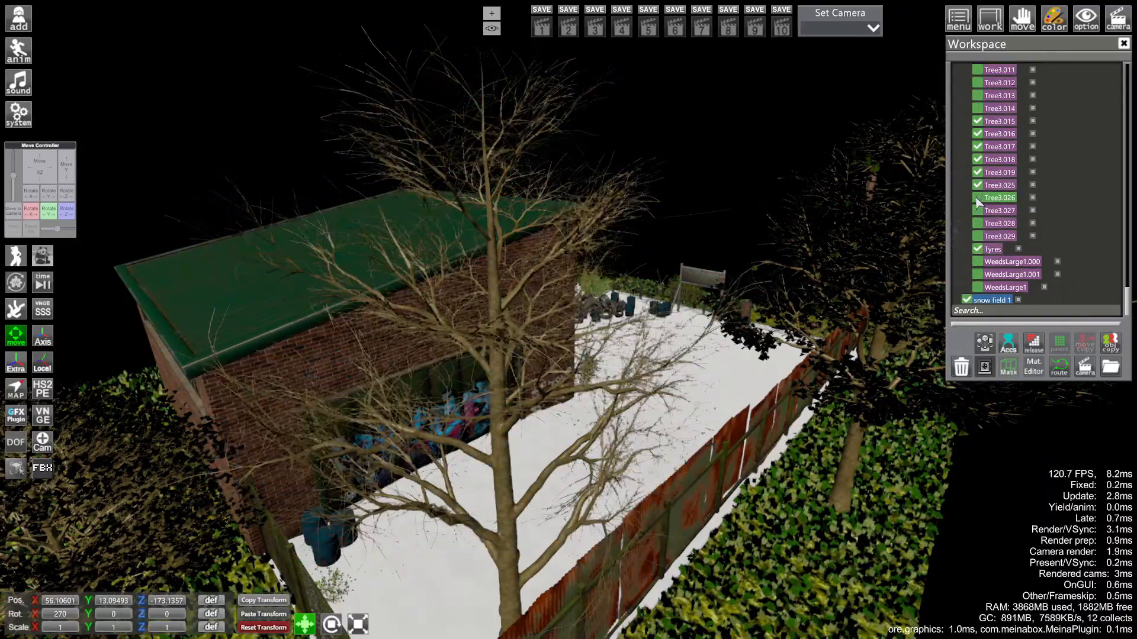
- Hide the Tree1.032 foliage and the Tree3.016 and Tree3.019 foliage on the next tree
left_click_drag(592, 355, 627, 296)
left_click(615, 319)
left_click(978, 136)
right_click_drag(640, 331, 639, 272)
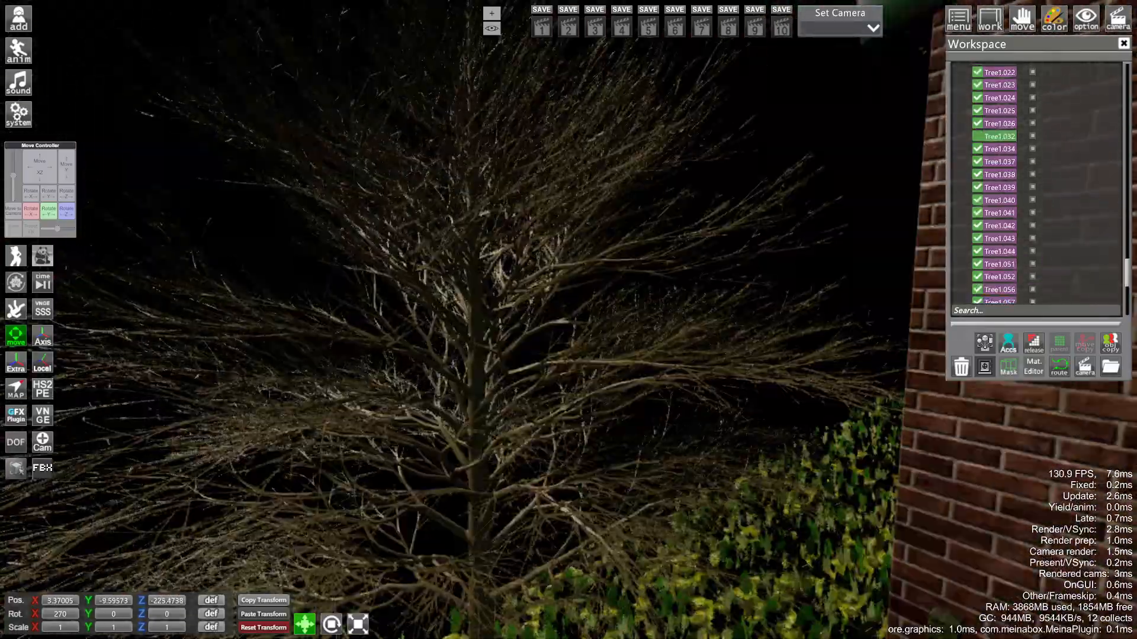
left_click_drag(639, 331, 639, 414)
right_click_drag(639, 414, 669, 345)
left_click(668, 343)
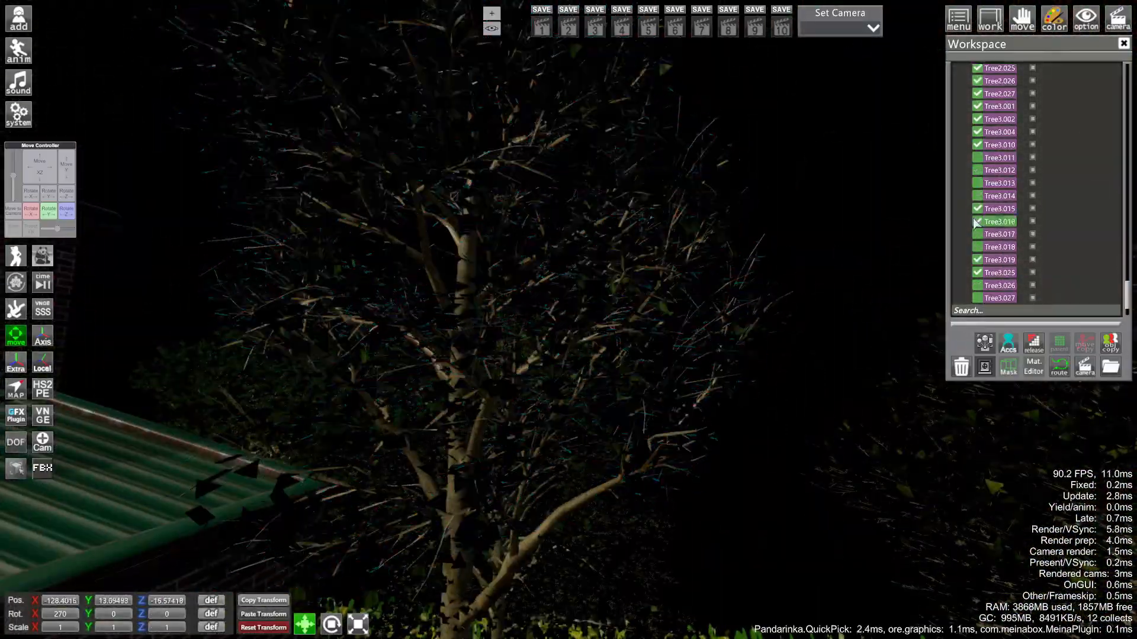
left_click(976, 222)
- Hide several more Tree1 foliage parts on the next tree
left_click(598, 267)
left_click(978, 260)
left_click_drag(781, 272, 640, 355)
left_click(632, 366)
left_click(978, 101)
left_click(663, 337)
left_click(978, 88)
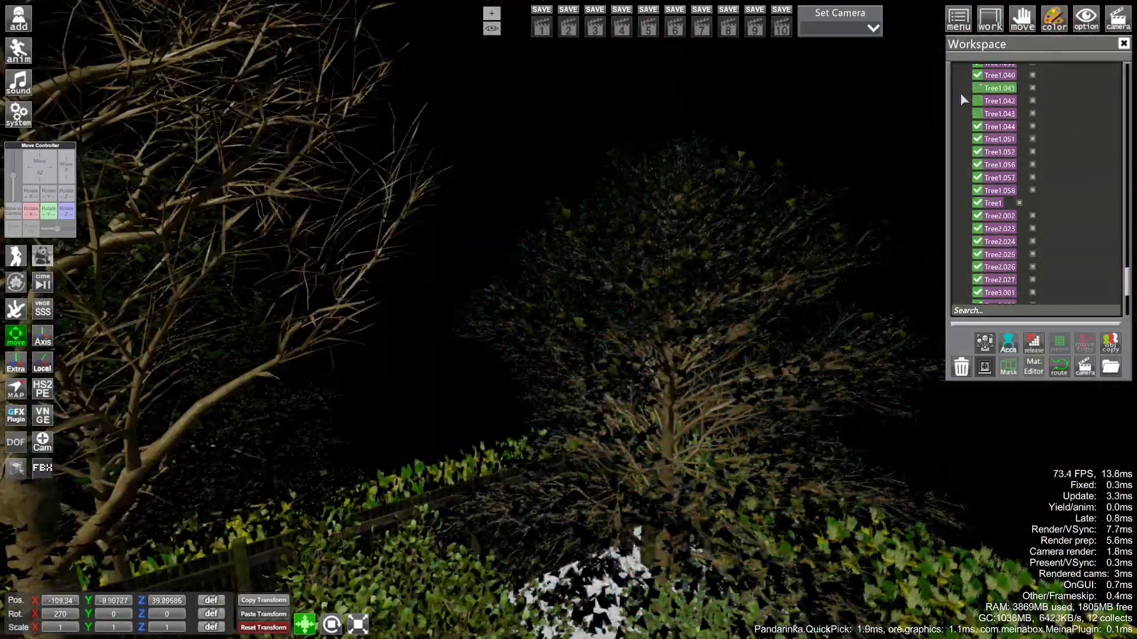
left_click(681, 237)
- Hide the large bush's LargeBush01 foliage (.020, .019, .009, .021)
left_click_drag(680, 238, 652, 320)
left_click(642, 322)
left_click(977, 257)
left_click(978, 244)
left_click(699, 325)
left_click(978, 194)
- Hide the LargeBush02 leaves by the tyres (.009, .010, .004, .011)
left_click(829, 317)
left_click(977, 270)
right_click_drag(651, 319, 546, 325)
left_click(546, 325)
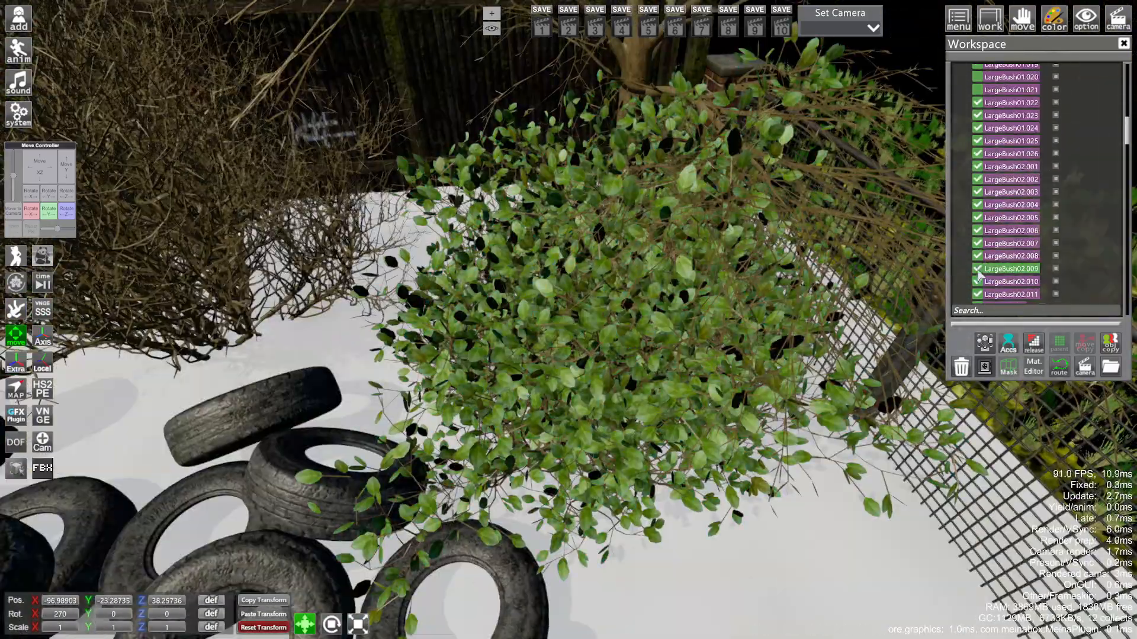
left_click(977, 270)
left_click(583, 318)
left_click(978, 282)
left_click(579, 319)
left_click(977, 204)
left_click(681, 326)
left_click(977, 294)
- Hide Tree1 foliage by the brick wall and on another tree (.024, .023, .056, .037, .038)
left_click_drag(681, 326, 592, 323)
left_click(592, 323)
left_click(978, 100)
left_click(680, 320)
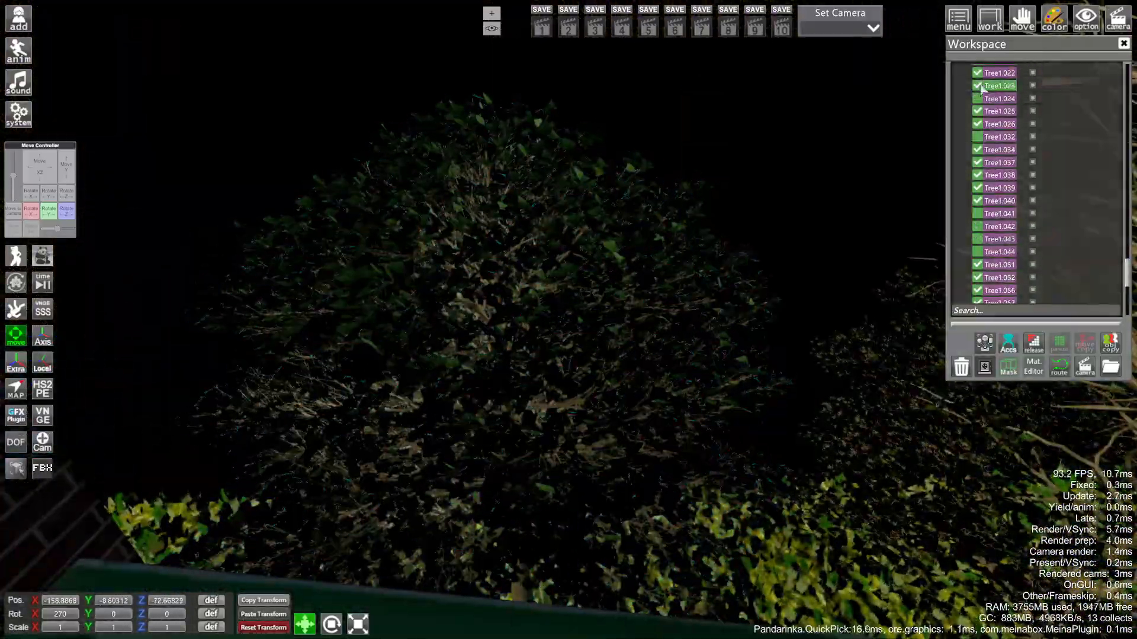
left_click(977, 290)
left_click_drag(666, 186, 563, 355)
left_click(563, 356)
left_click(977, 163)
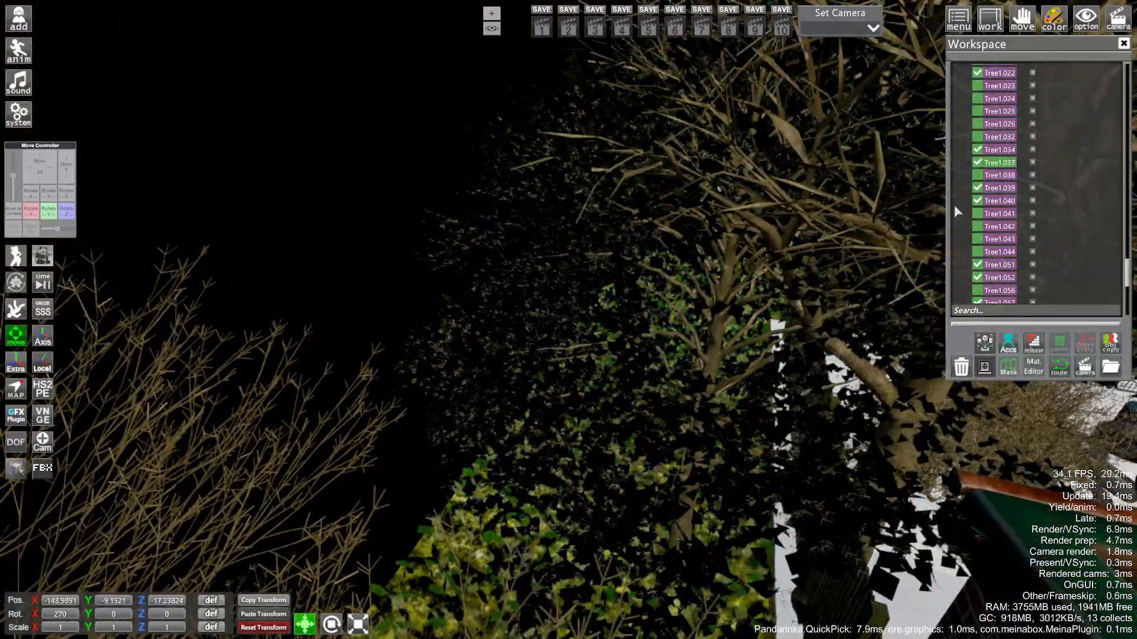
left_click(977, 176)
left_click_drag(680, 266, 649, 399)
- Hide the grass on the hedge beside the FOR LEASE sign and the LargeBush02.002 bush
left_click(649, 399)
left_click(676, 392)
left_click(977, 229)
left_click(452, 246)
left_click_drag(452, 246, 732, 311)
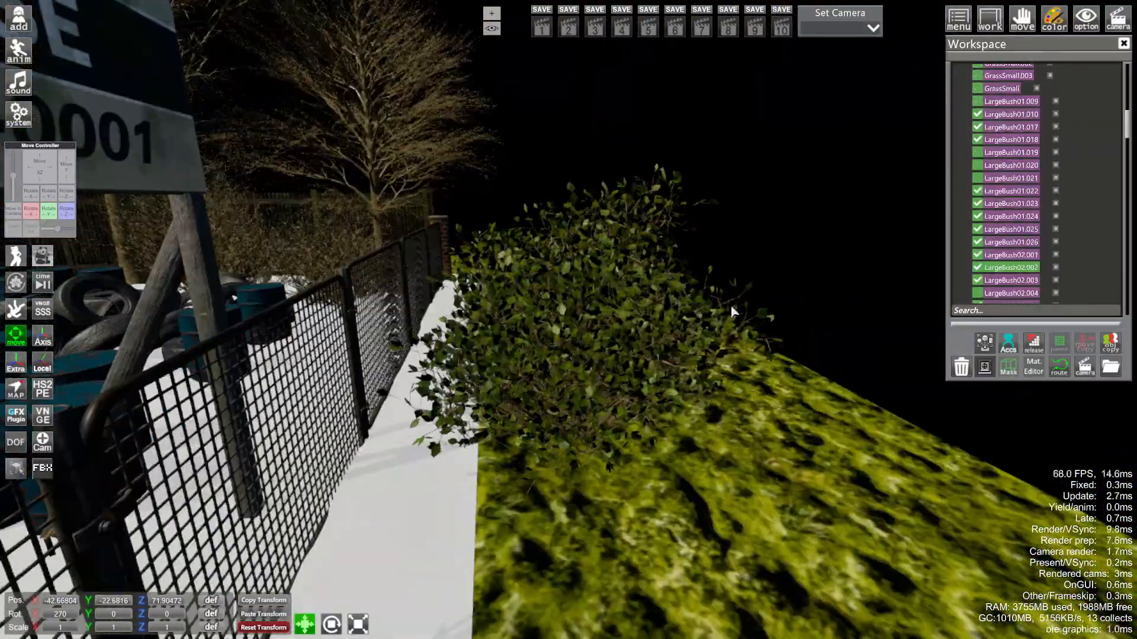
left_click(977, 280)
- Hide the LargeBush02.003 bush and its next bush layer by the fence
left_click(675, 305)
left_click(977, 294)
left_click(610, 316)
left_click(977, 284)
- Hide the small BushSmall2.003, .004 and .005 bushes by the fence
left_click_drag(651, 296, 625, 381)
left_click(626, 381)
key("h")
left_click(621, 416)
left_click(974, 222)
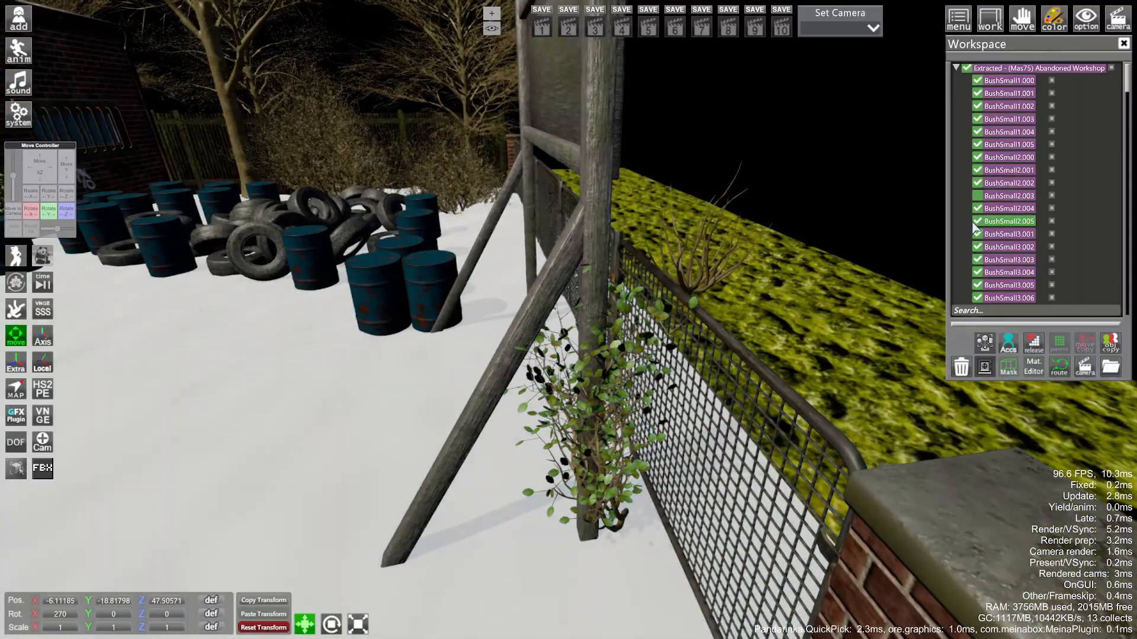
left_click(557, 393)
key("h")
- Hide the BushSmall1.004, .000 and .003 parts of the building-corner bush
left_click_drag(557, 394, 589, 379)
left_click(589, 379)
left_click(590, 379)
left_click(589, 379)
left_click(977, 134)
left_click(598, 385)
left_click(977, 83)
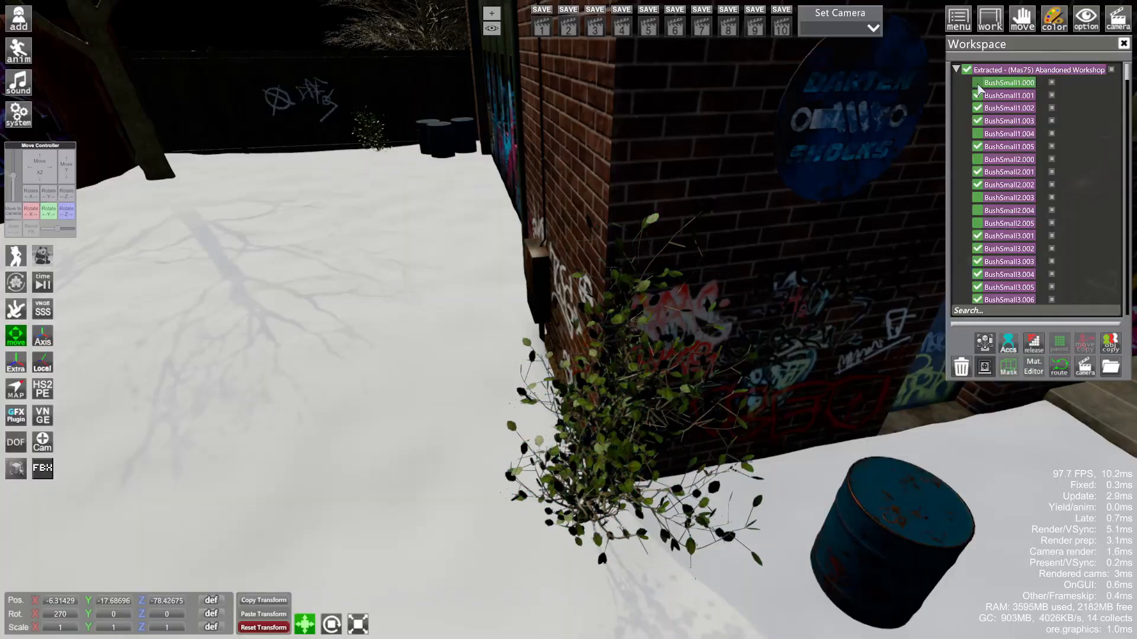
left_click(609, 388)
- Hide the remaining BushSmall1.002 and .005 branches of the corner bush
left_click(977, 121)
left_click(626, 393)
left_click(626, 392)
left_click(626, 392)
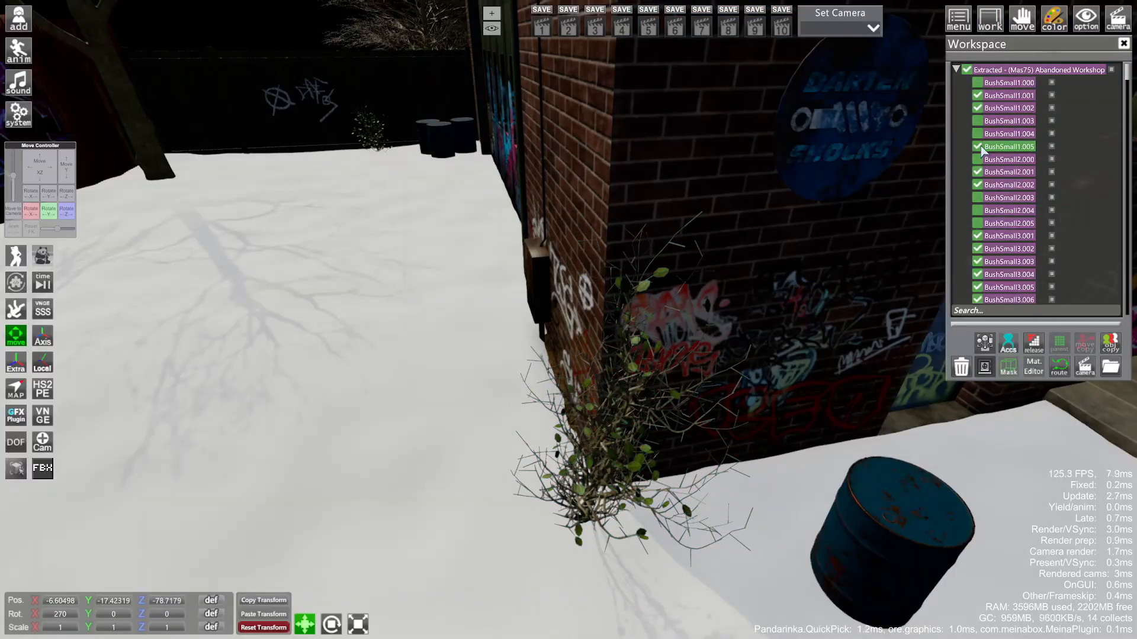
left_click(978, 146)
- Hide the small bushes by the back fence and beside the graffiti shutter
left_click_drag(628, 391, 639, 387)
right_click_drag(640, 388, 647, 380)
left_click(648, 380)
left_click(588, 484)
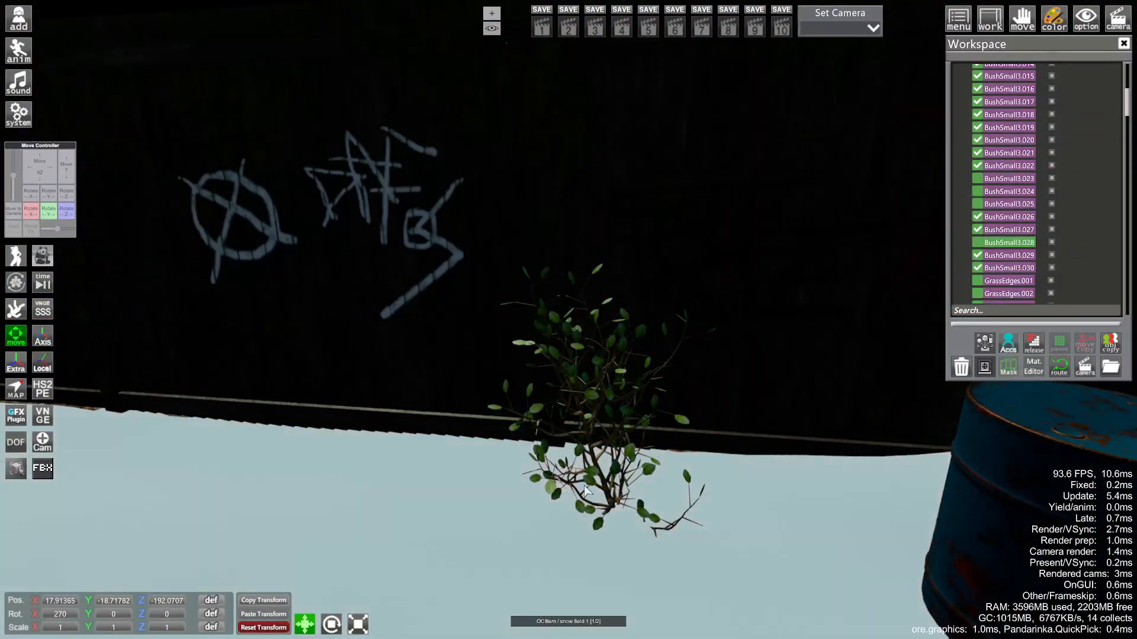
left_click_drag(593, 475, 615, 473)
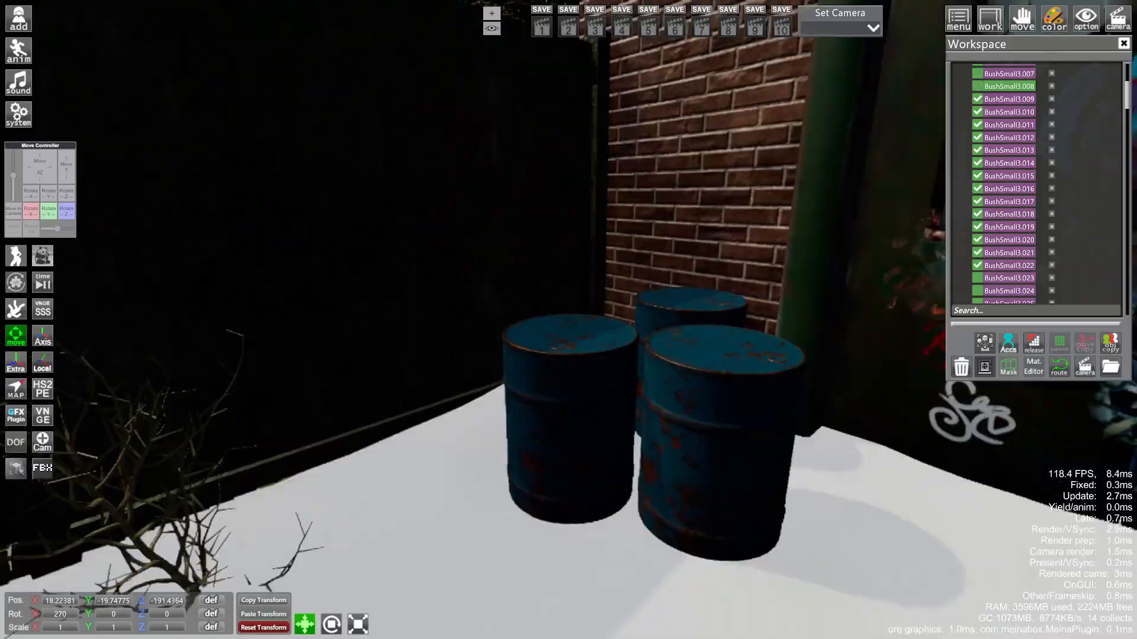
mouse_move(616, 474)
right_mouse_down()
mouse_move(616, 509)
mouse_move(616, 479)
right_mouse_up()
left_click_drag(615, 479, 619, 461)
right_click_drag(619, 462, 684, 339)
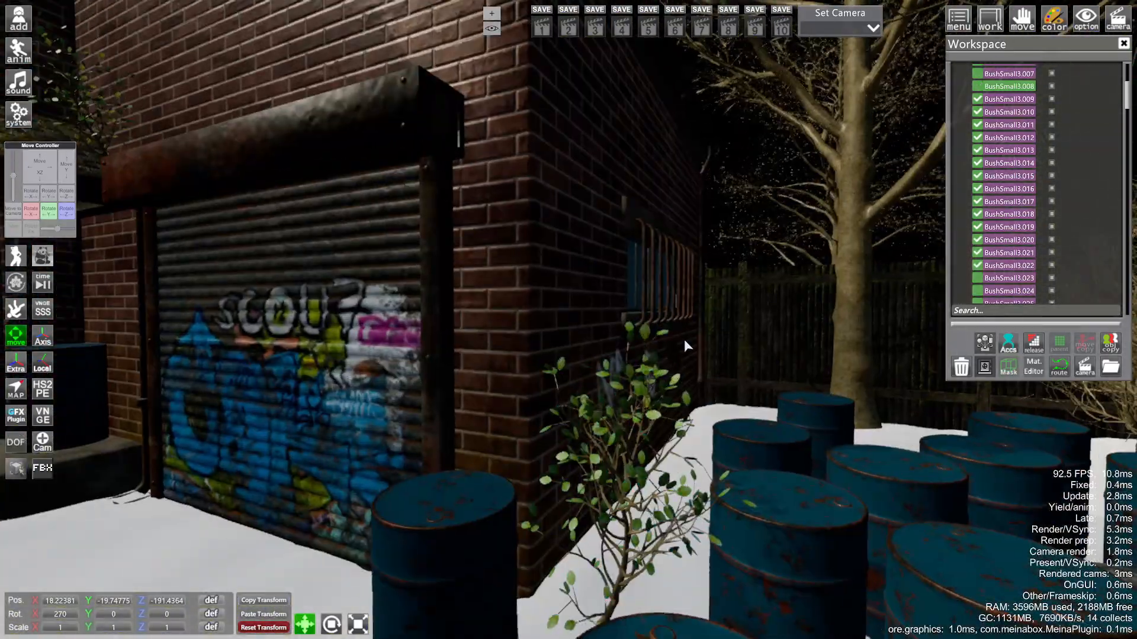
left_click(659, 409)
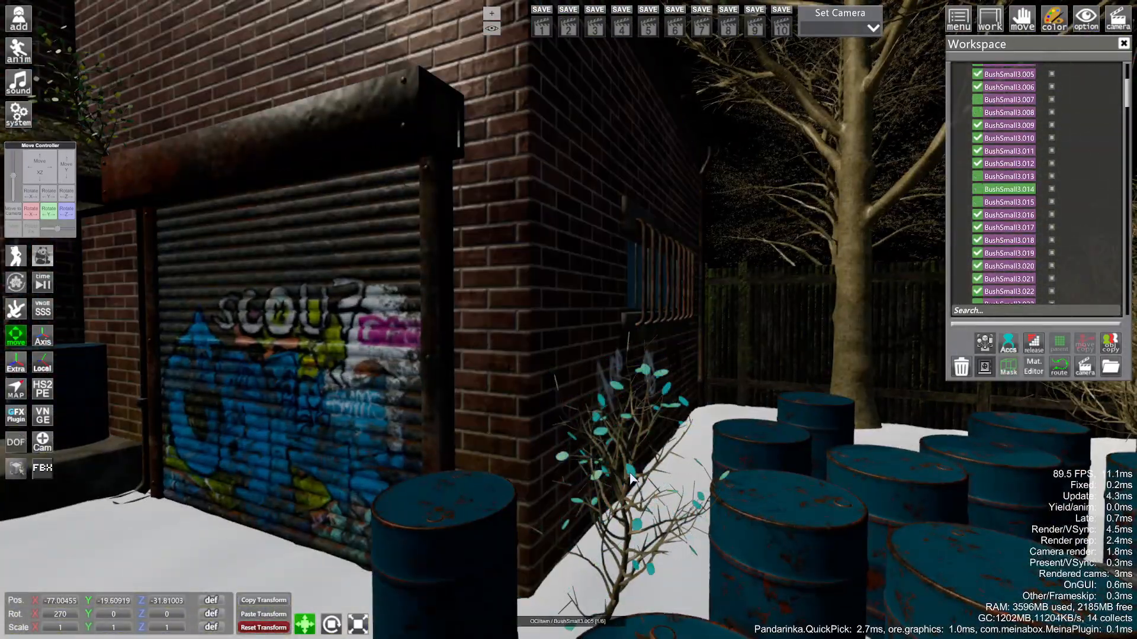
left_click(631, 479)
- Hide the bushes growing against the brick wall
right_click_drag(631, 478, 627, 532)
left_click_drag(628, 533, 604, 473)
right_click_drag(603, 474, 598, 303)
left_click(598, 303)
left_click(598, 303)
left_click(598, 303)
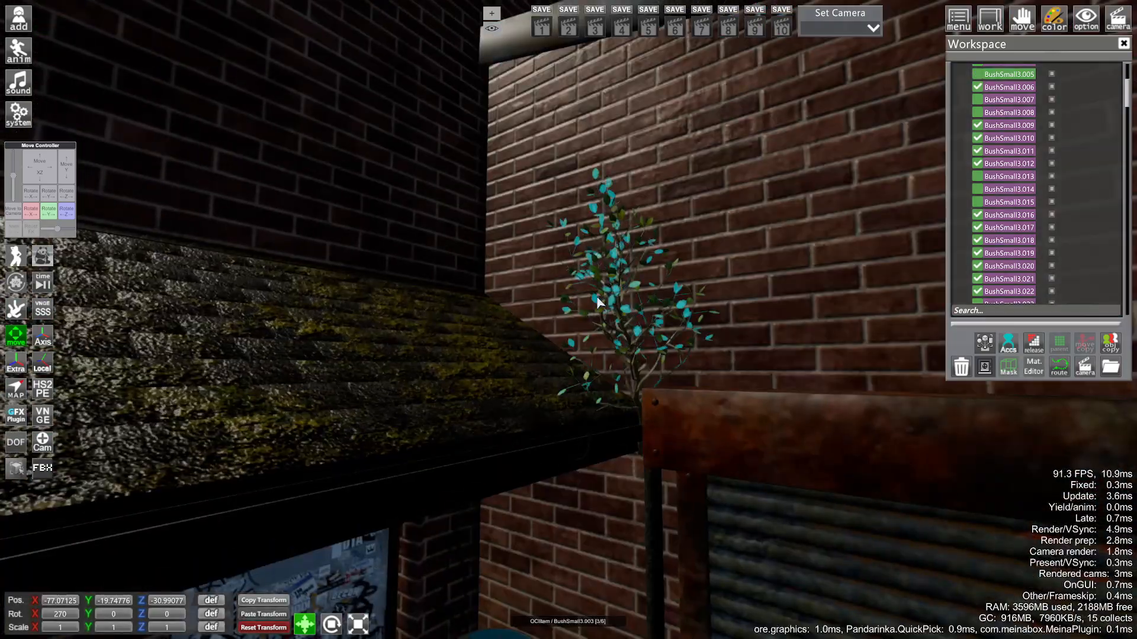
key("h")
left_click(662, 312)
left_click(652, 305)
- Hide the last bushes along the wall, then turn the view toward the drum yard
left_click(565, 299)
left_click(565, 298)
left_click(564, 299)
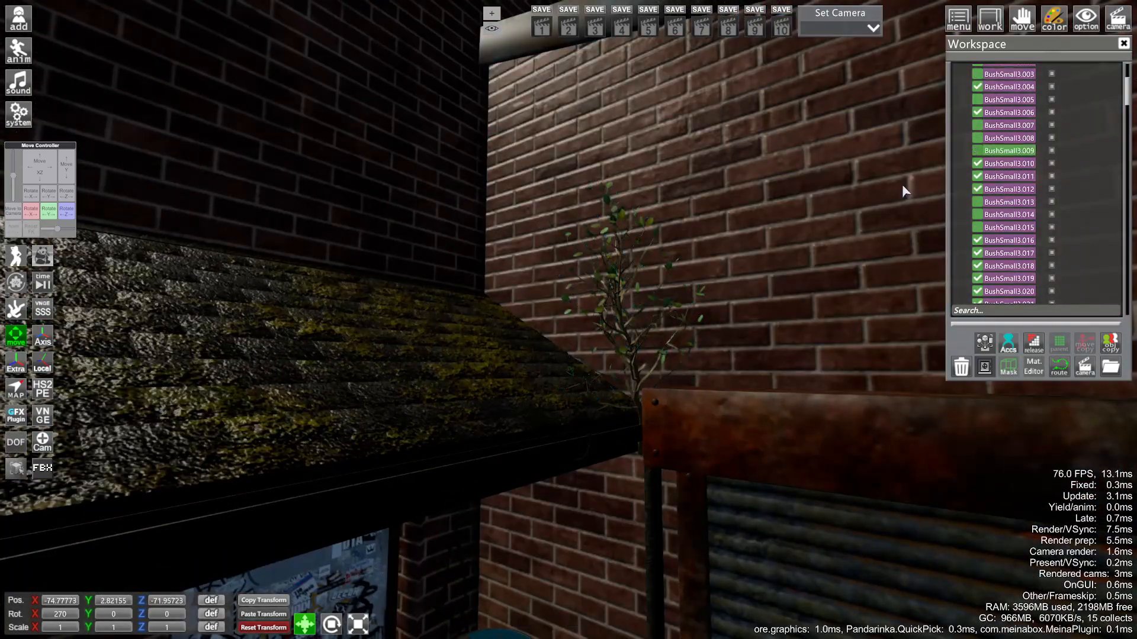
left_click(566, 302)
left_click(566, 302)
left_click(977, 163)
left_click(580, 298)
left_click(570, 291)
left_click(977, 87)
right_click_drag(704, 284, 693, 379)
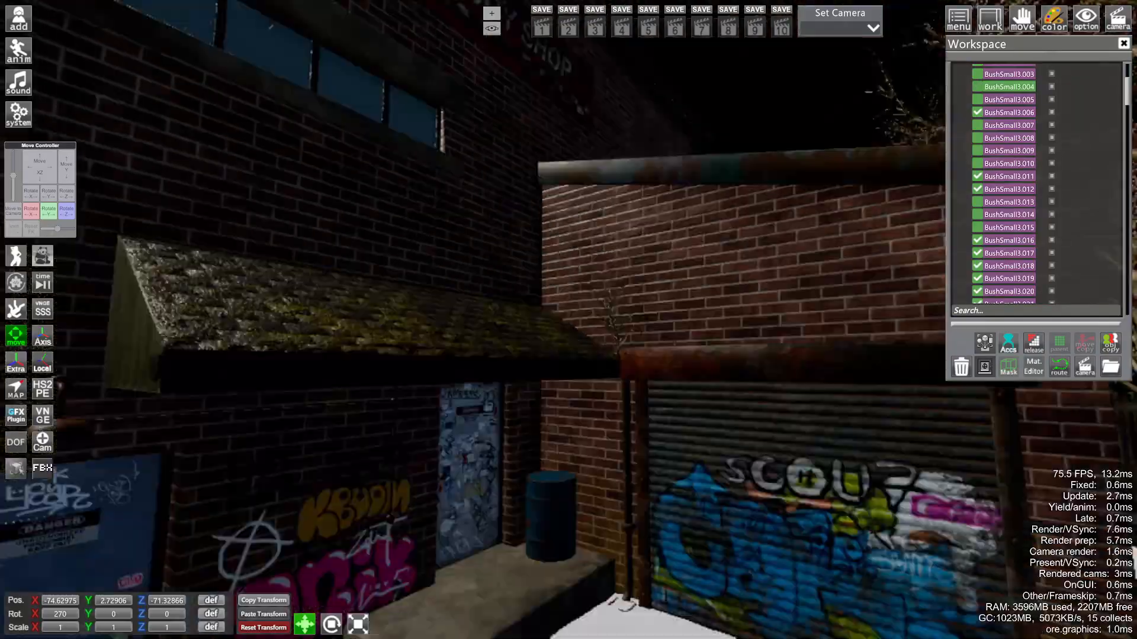
left_click_drag(693, 379, 788, 415)
right_click_drag(787, 414, 722, 439)
left_click_drag(722, 438, 679, 483)
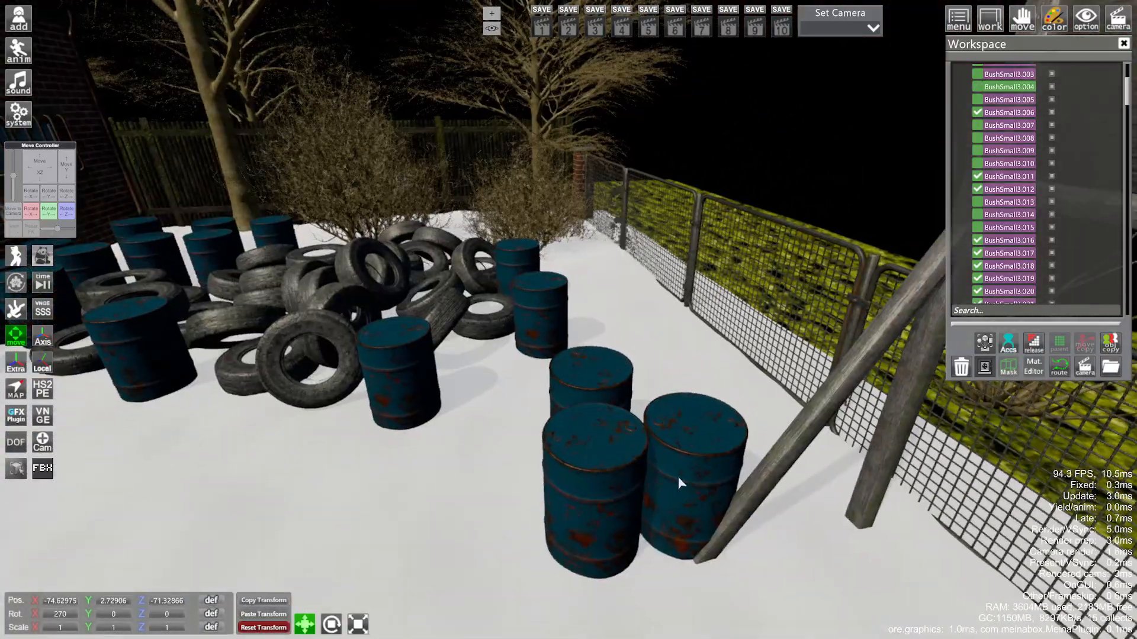
- Select the OilDrumHR barrels around the yard, including the drum by the graffiti door, and open the toolkit (Ctrl+P)
left_click(628, 490)
left_click(617, 484, "ctrl")
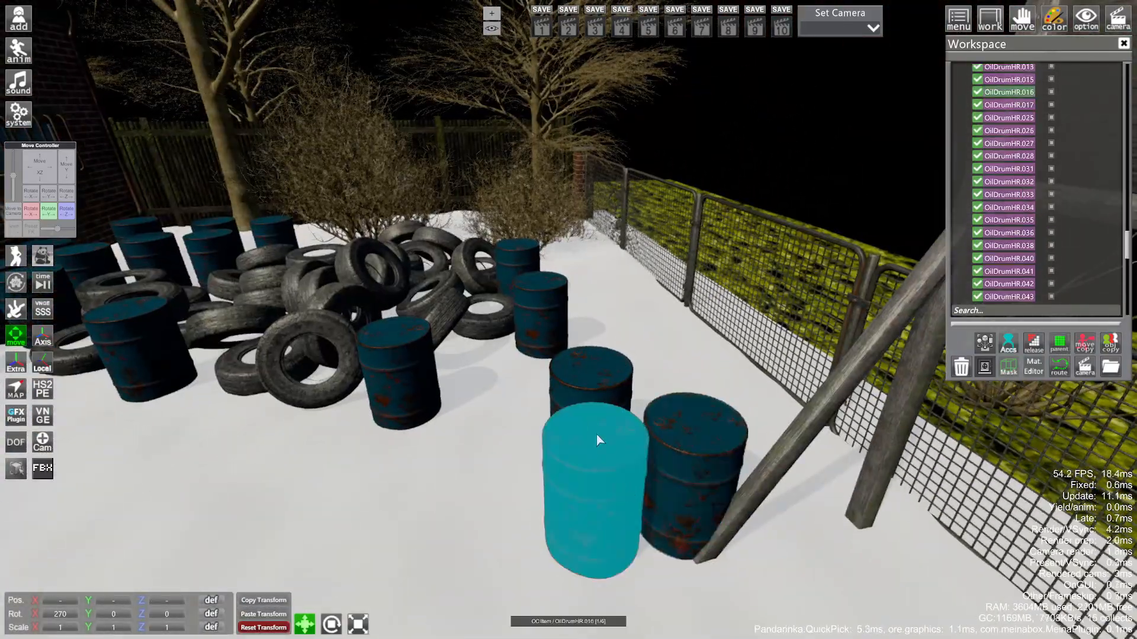
left_click(517, 259, "ctrl")
right_click_drag(533, 272, 787, 462)
left_click_drag(787, 462, 844, 518)
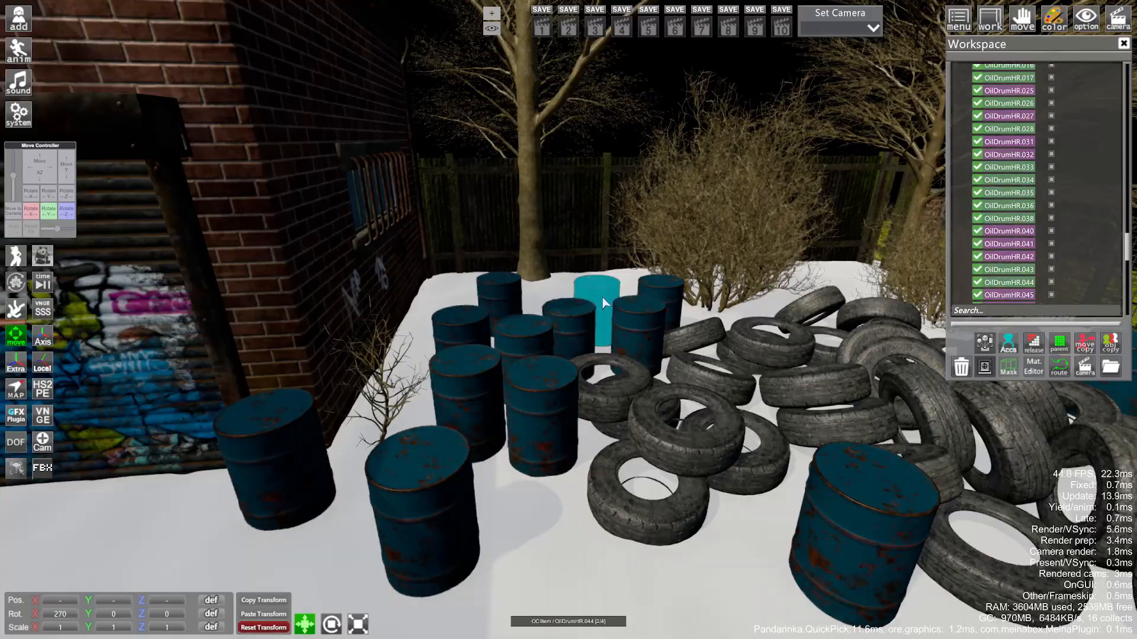
left_click_drag(662, 293, 592, 424)
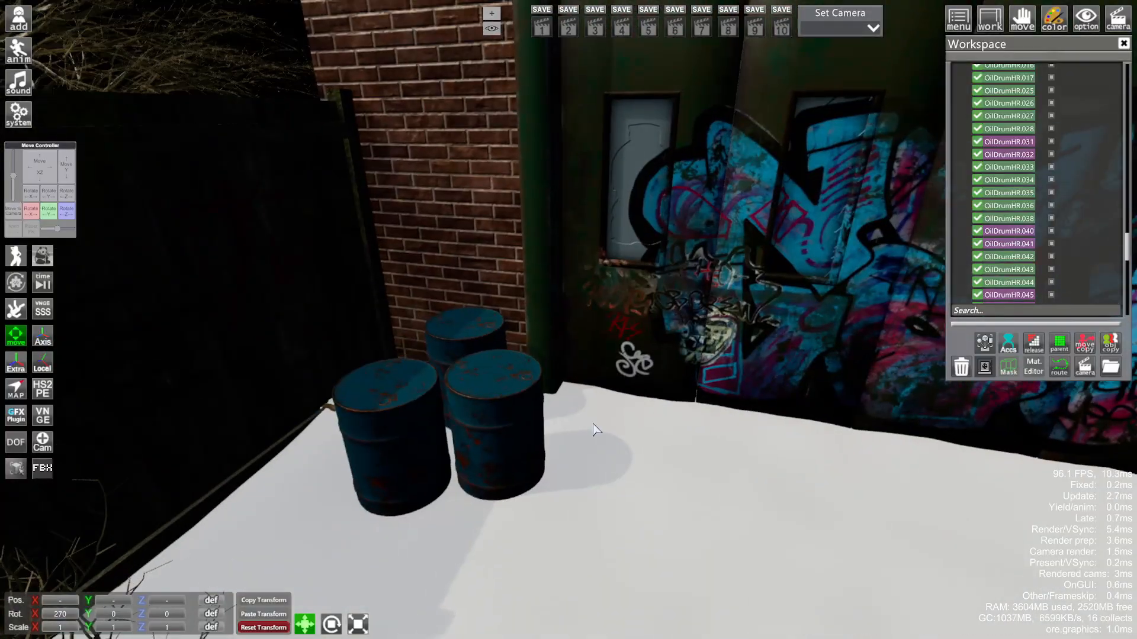
left_click(439, 432, "ctrl")
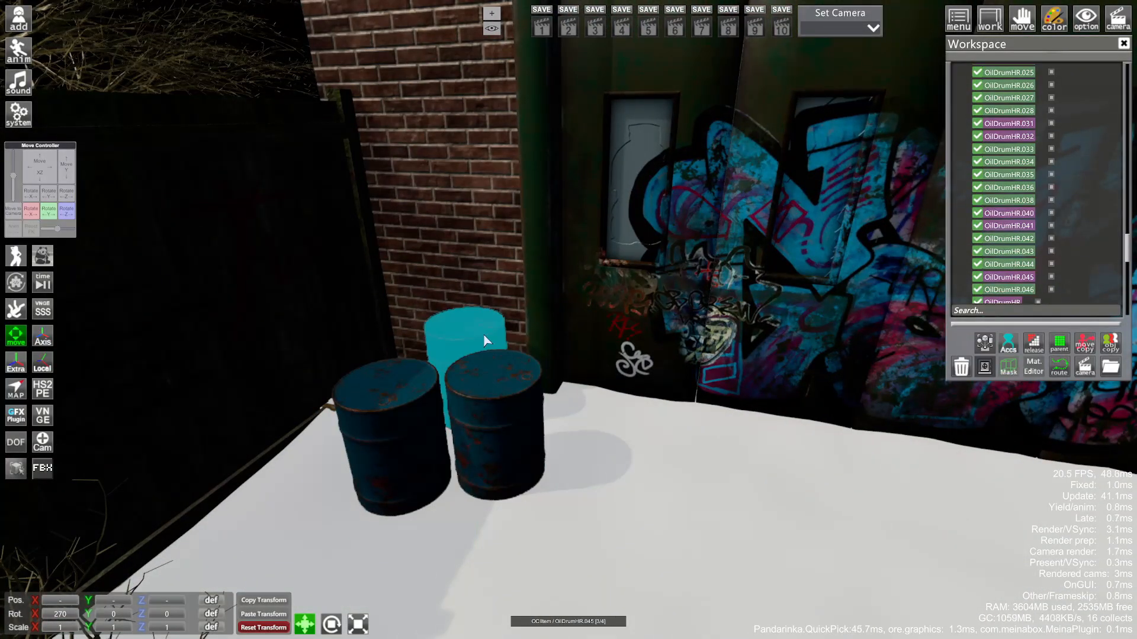
key("ctrl+p")
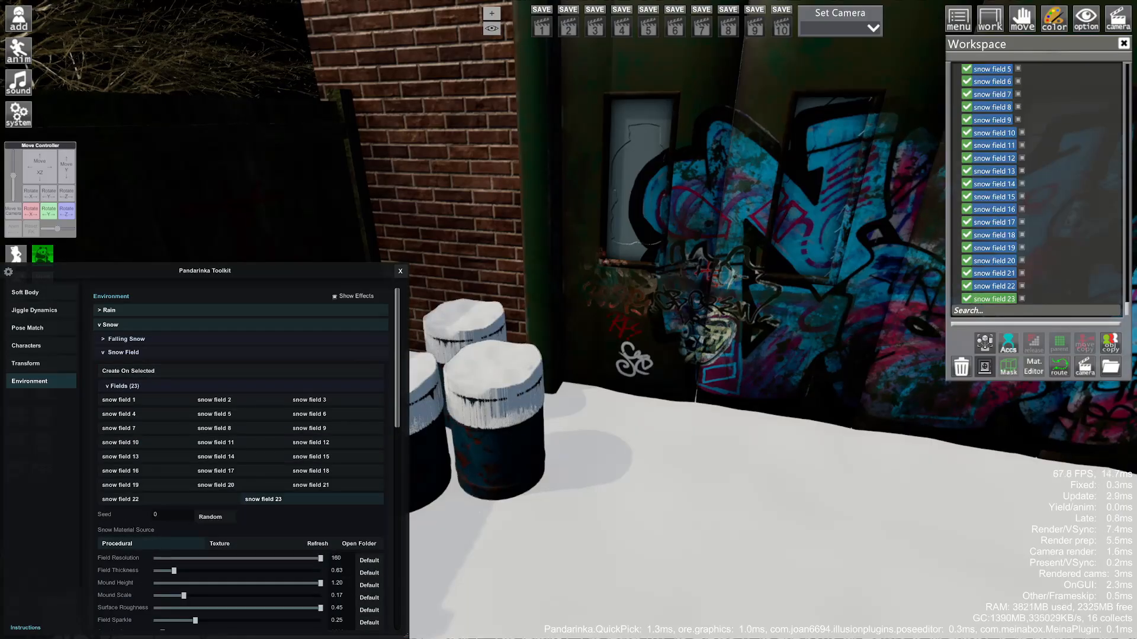
- Orbit along the fence to inspect the snow caps on the drums and tyres
left_click_drag(740, 355, 1009, 326)
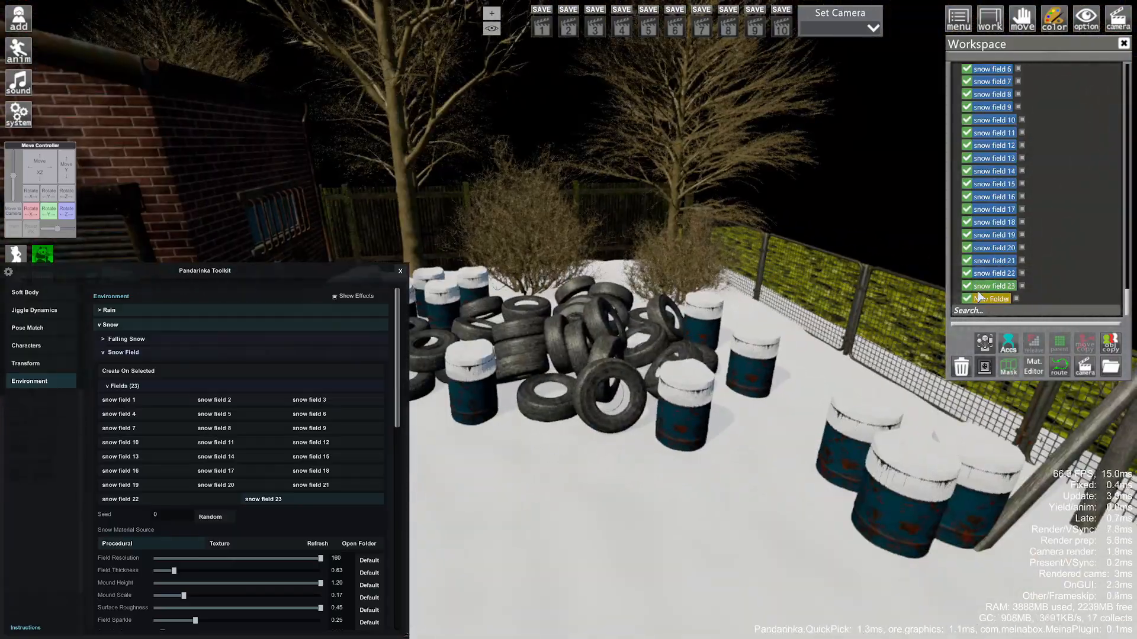
mouse_move(728, 339)
left_mouse_down()
mouse_move(934, 323)
mouse_move(733, 333)
left_mouse_up()
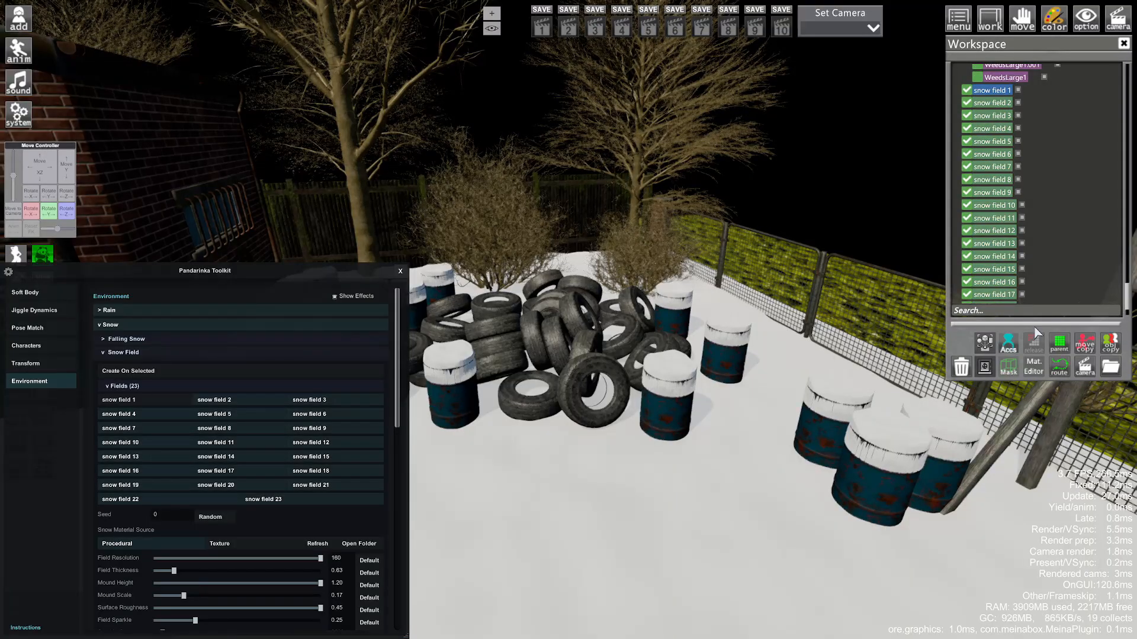
- Group the drum snow fields into a new folder, trial-shrink one, and undo back to scale 1
left_click(1054, 346)
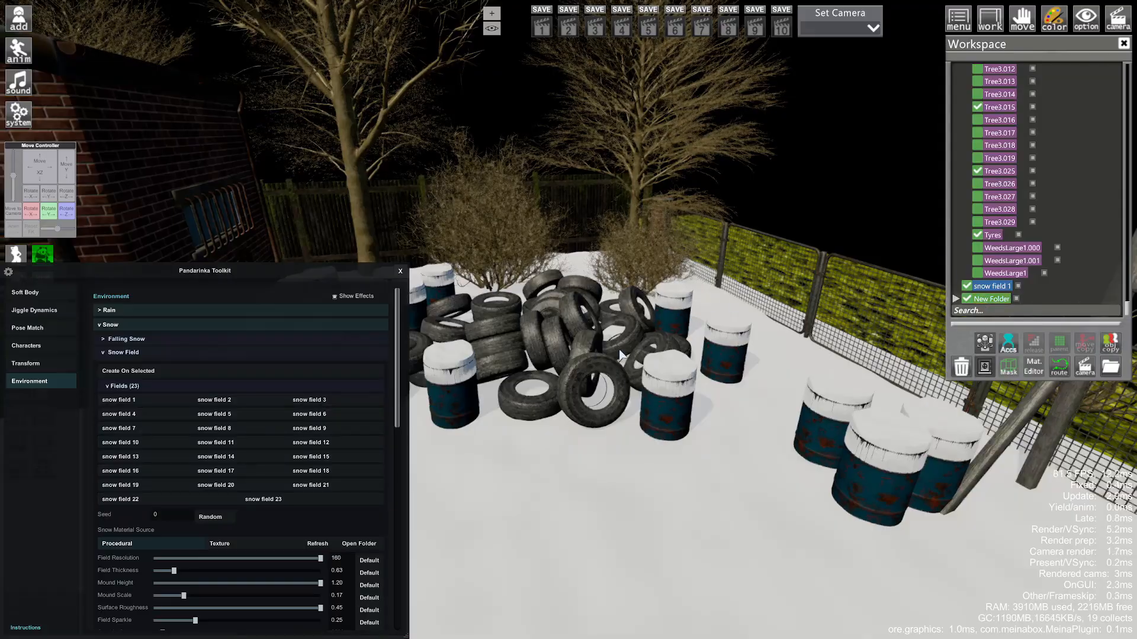
right_click_drag(621, 355, 569, 355)
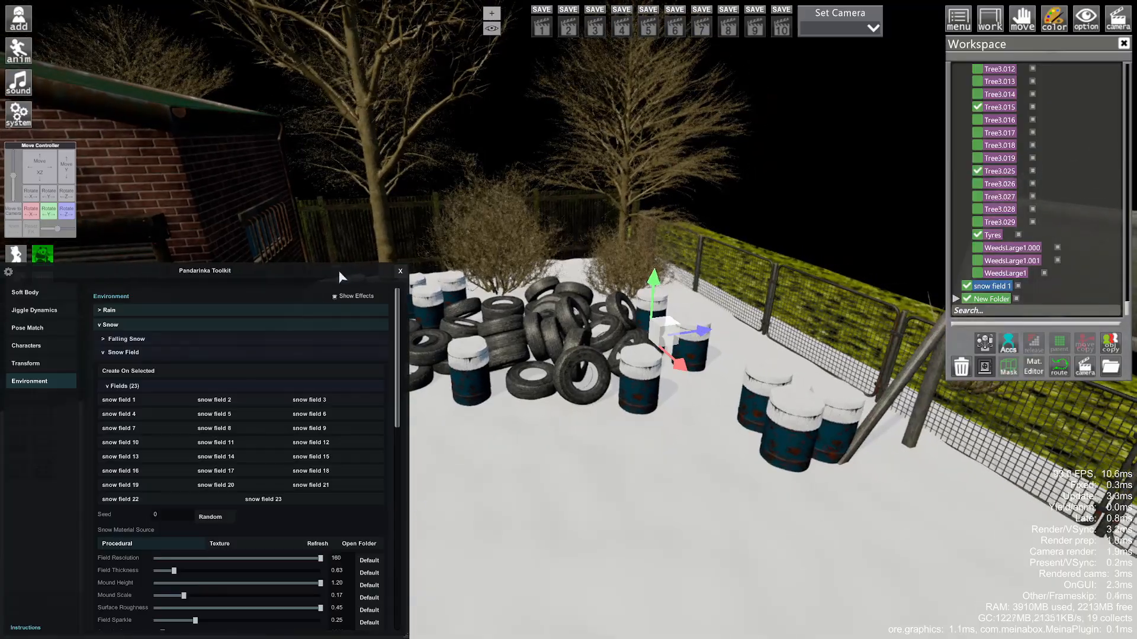
left_click_drag(339, 273, 1066, 273)
left_click_drag(314, 478, 387, 478)
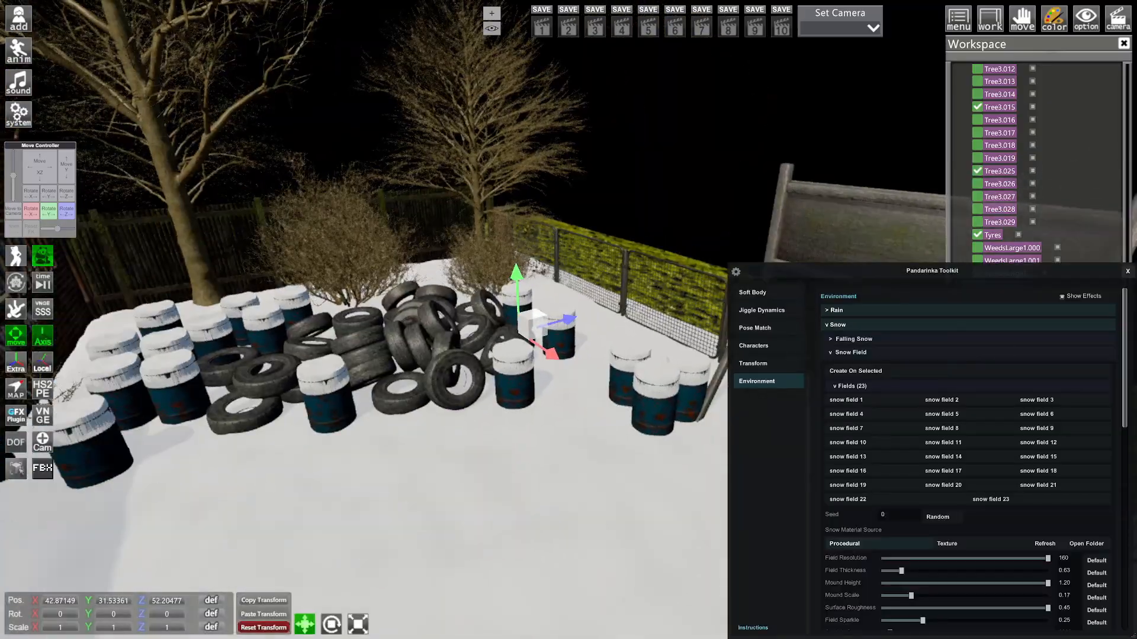
left_click_drag(534, 319, 512, 346)
key("ctrl+z")
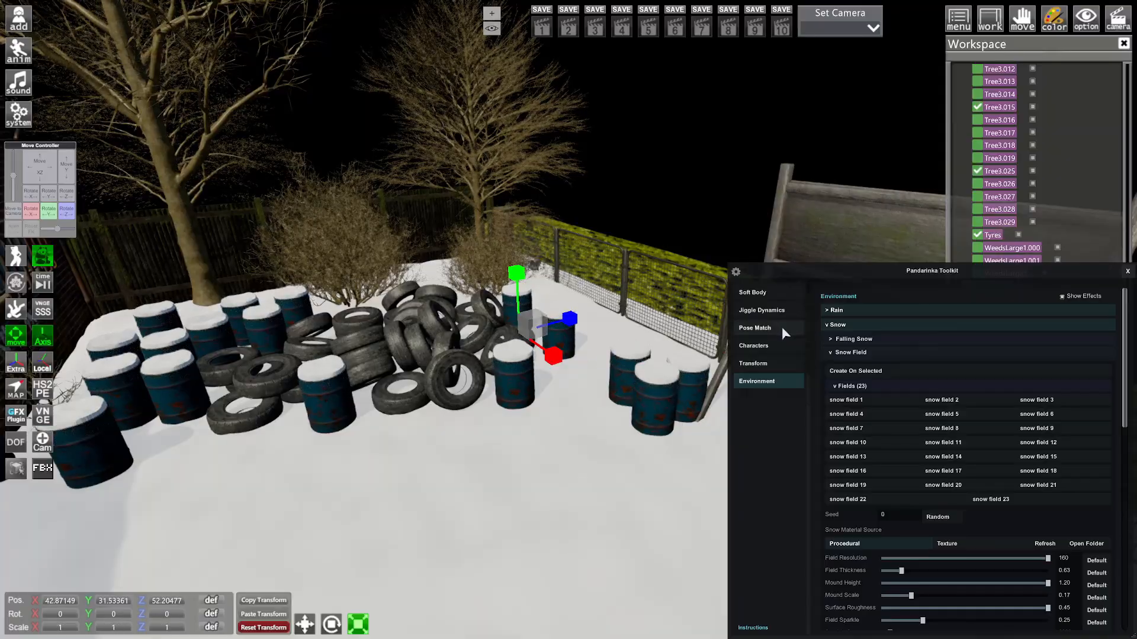
left_click(768, 360)
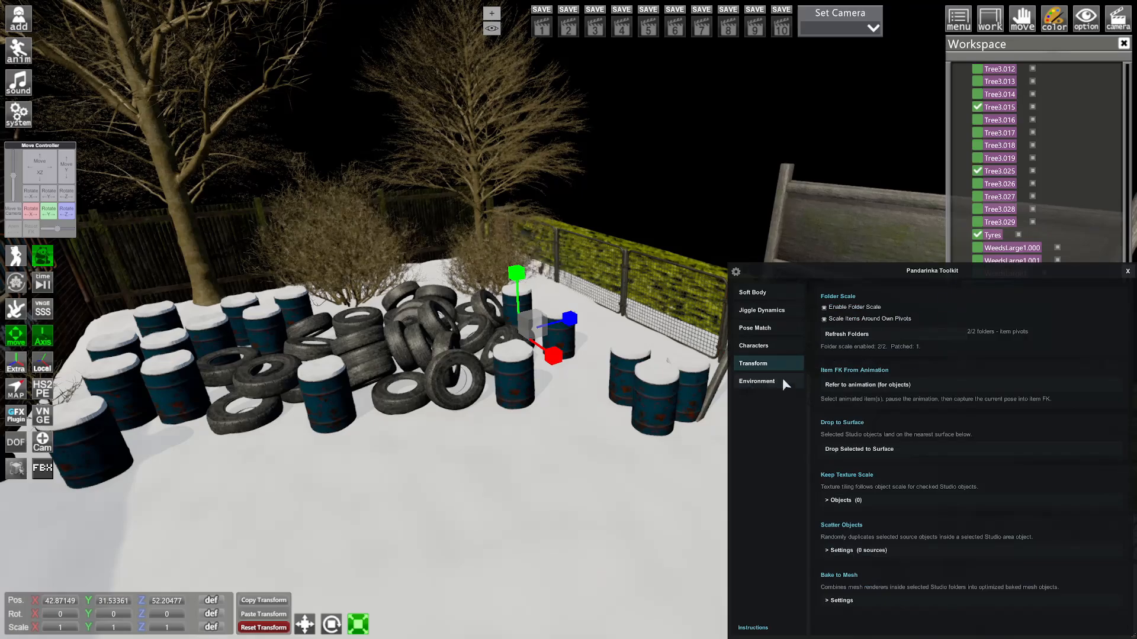
left_click(757, 381)
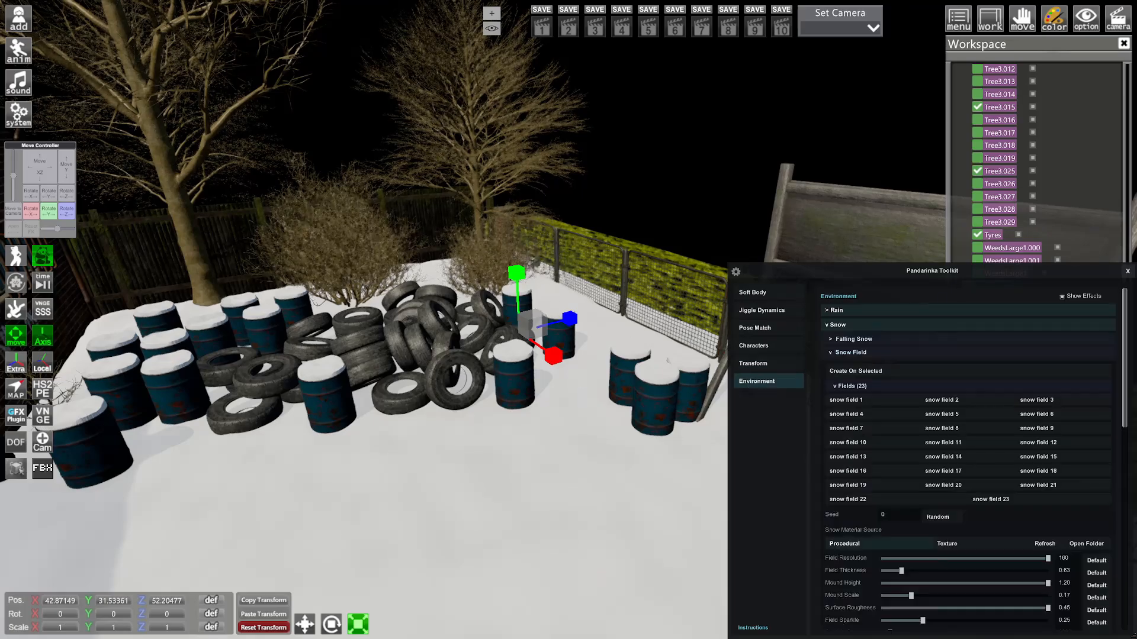
scroll(379, 296, "up", 5)
- Add a test snow field on the tyre pile, then delete it
right_click_drag(379, 296, 391, 261)
left_click_drag(390, 260, 483, 183)
right_click_drag(379, 296, 302, 397)
left_click_drag(566, 410, 568, 352)
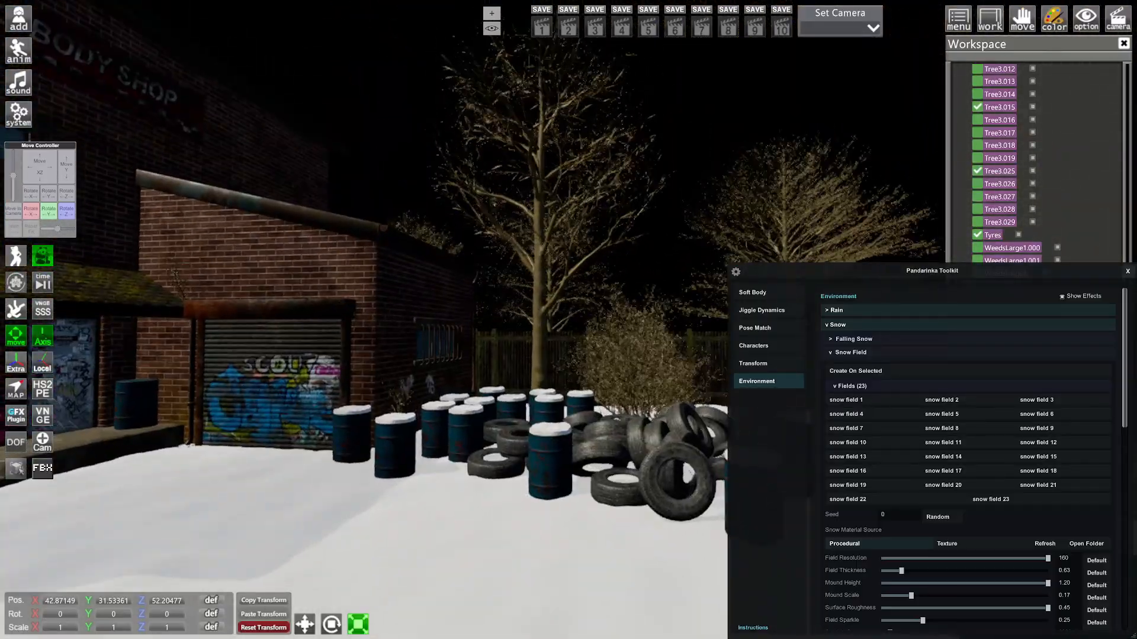
right_click_drag(565, 410, 571, 361)
left_click_drag(533, 355, 566, 409)
left_click(567, 409)
left_click(858, 372)
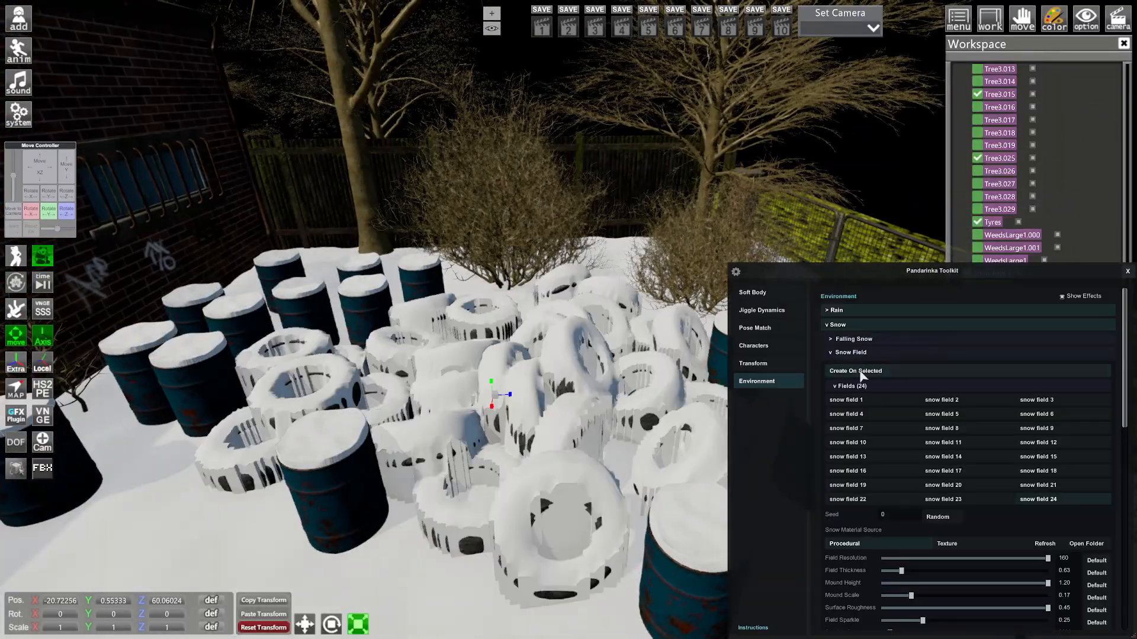
right_click_drag(693, 379, 681, 450)
left_click_drag(953, 275, 203, 354)
key("Delete")
- Make the Tyres an object snow target with 274 mounds of size 1.388
left_click_drag(669, 379, 652, 400)
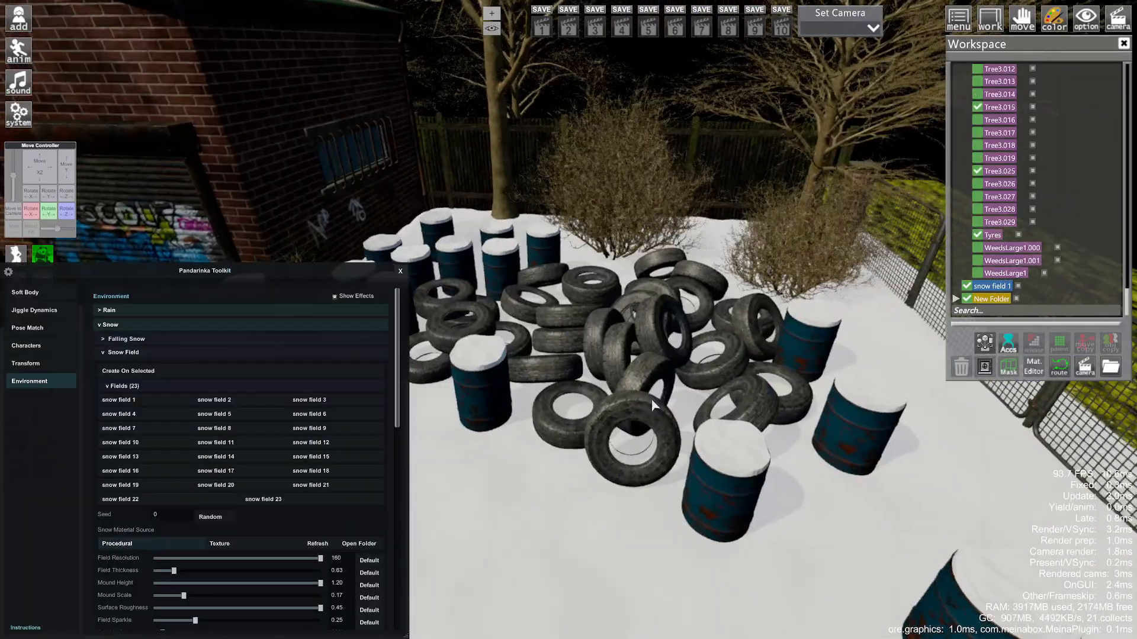
left_click(125, 353)
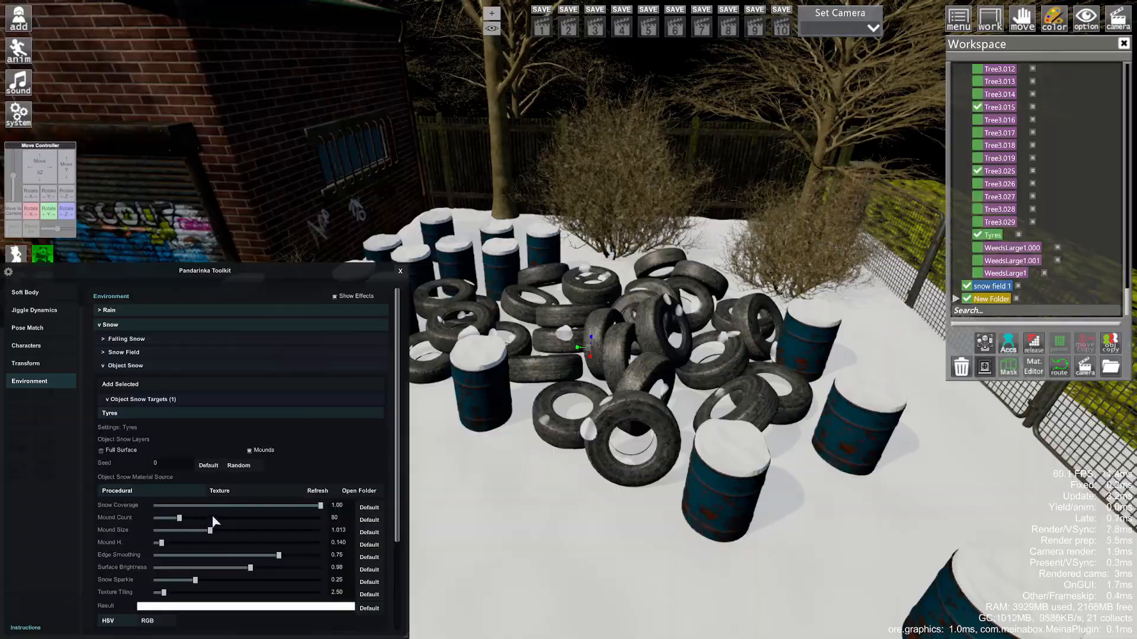
left_click_drag(555, 481, 287, 377)
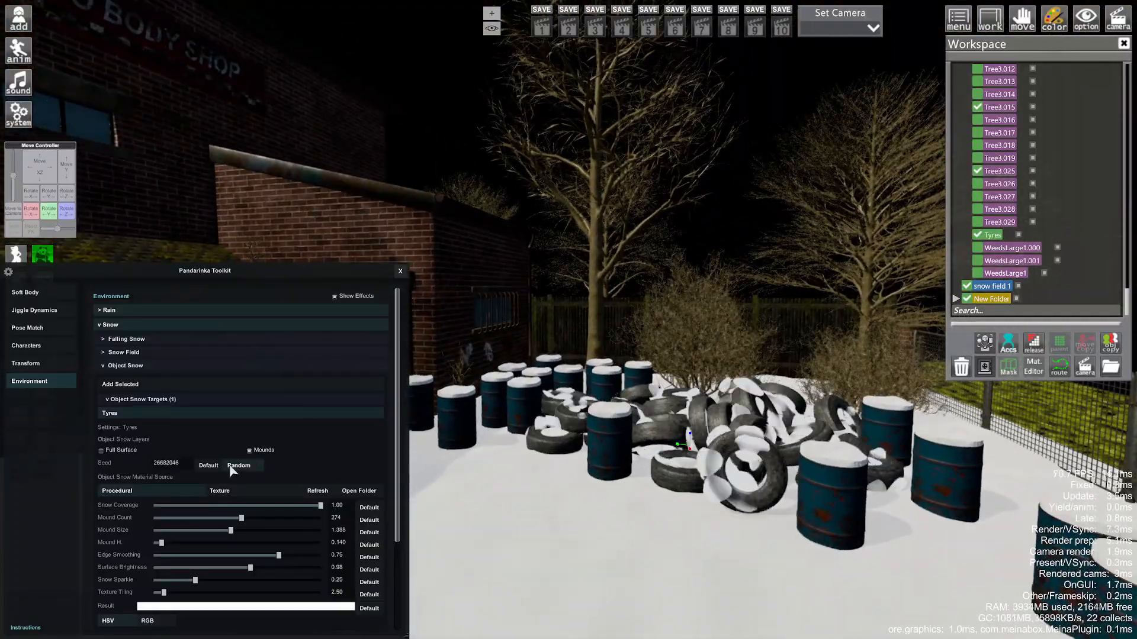
right_click_drag(230, 471, 336, 371)
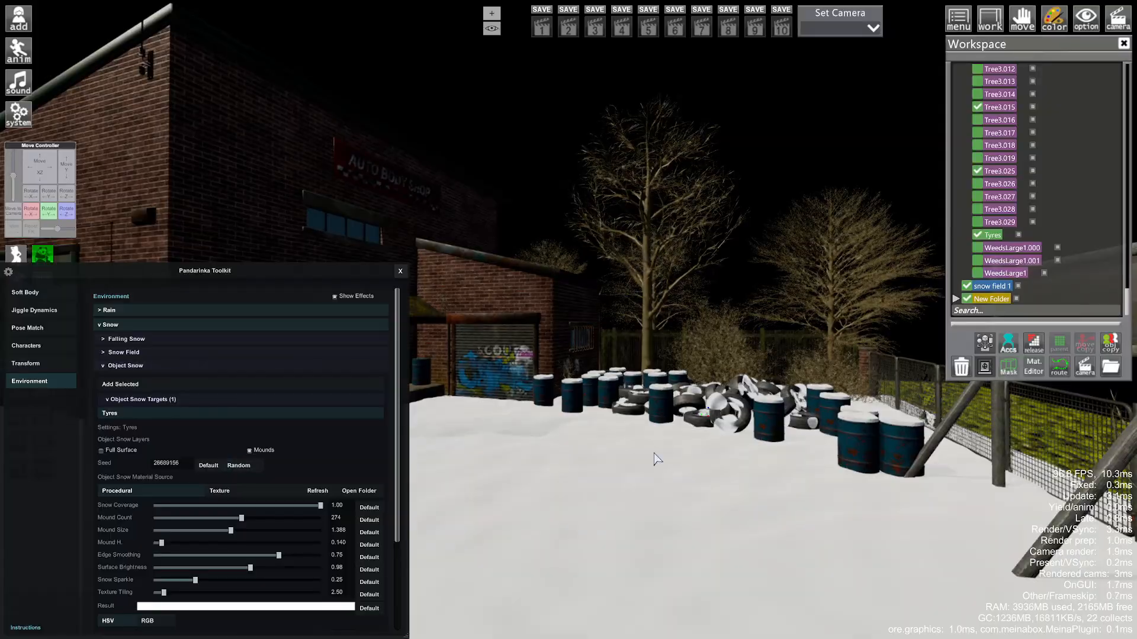
left_click_drag(653, 454, 509, 438)
right_click_drag(509, 438, 533, 379)
- Lay snow fields on the mossy awning roof and a second roof, nudging the new one upward
left_click(568, 379)
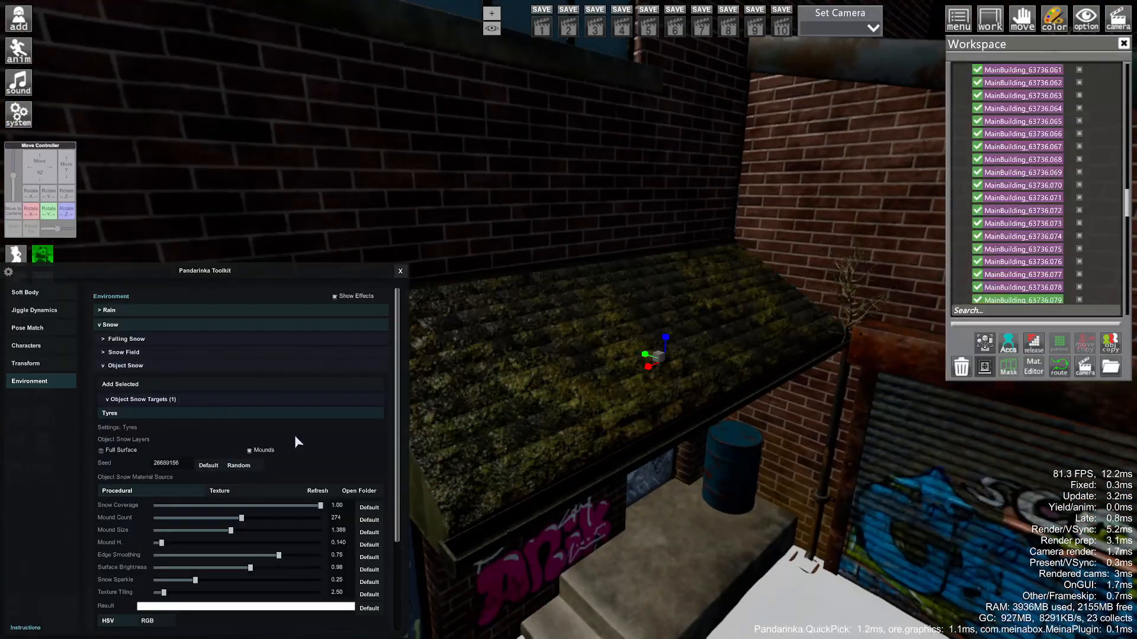
left_click(124, 352)
left_click(127, 371)
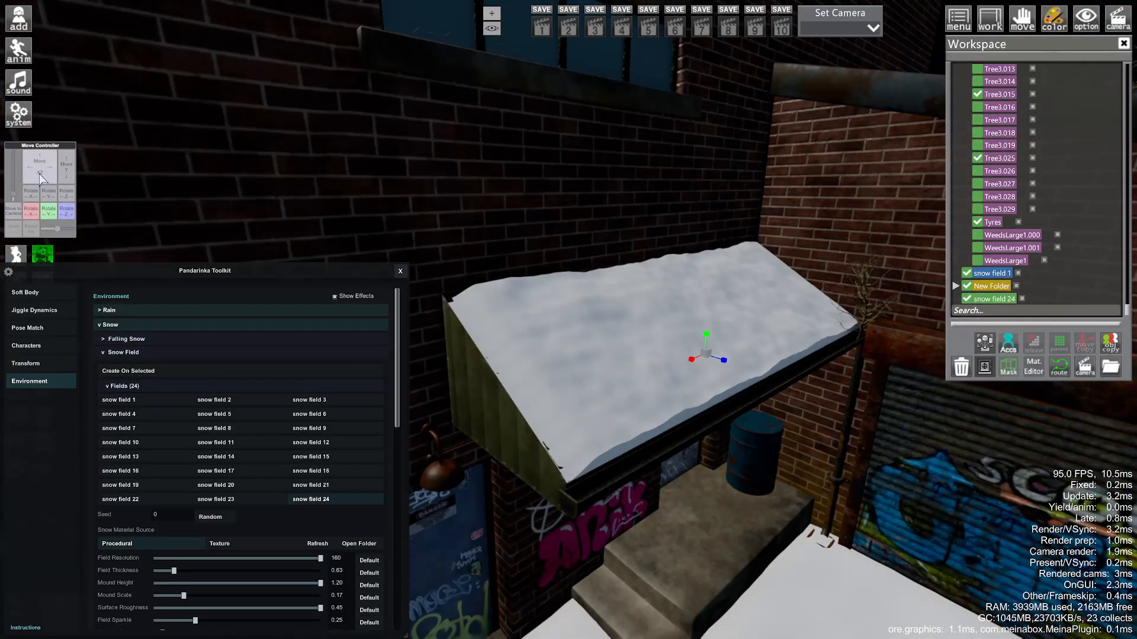
right_click_drag(651, 379, 669, 403)
left_click_drag(669, 403, 685, 386)
left_click(686, 386)
left_click(148, 372)
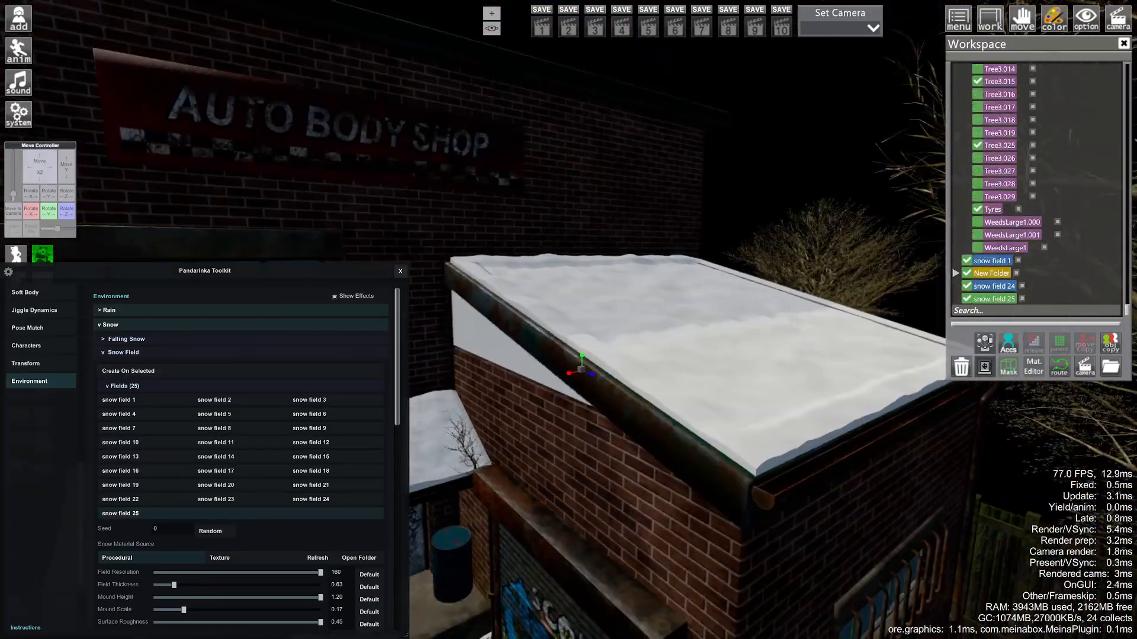
left_click_drag(62, 177, 61, 180)
- Add a snow field on the small awning
left_click_drag(598, 403, 615, 379)
right_click_drag(616, 379, 591, 440)
left_click(590, 445)
left_click(128, 370)
scroll(592, 385, "down", 5)
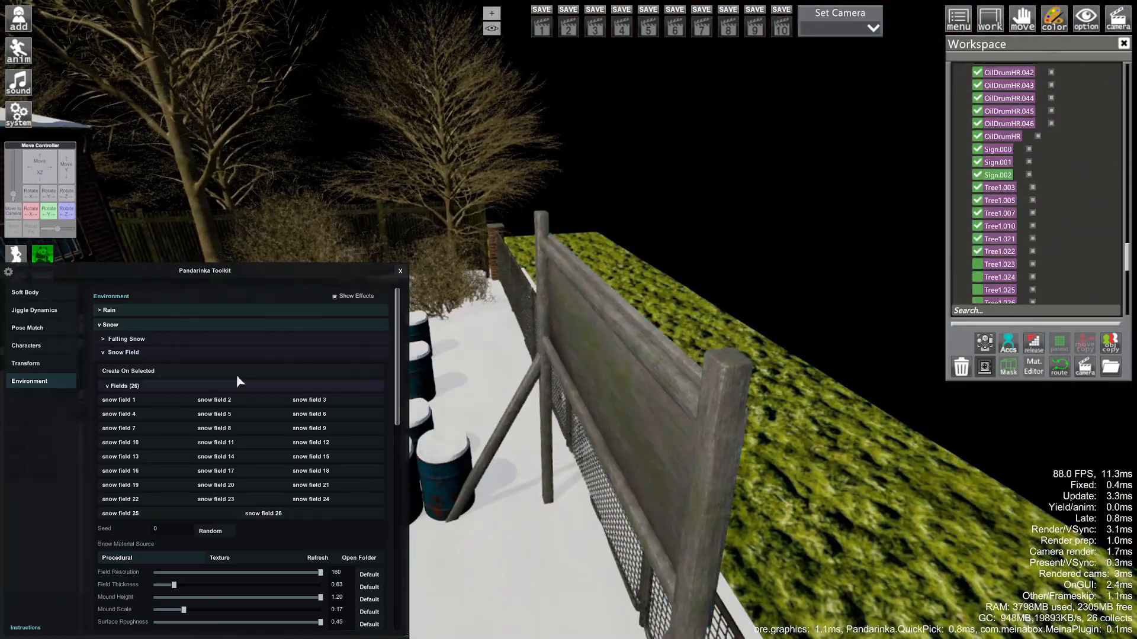
- Lay snow fields on the pillar and two wall boxes by the fence
left_click_drag(668, 276, 11, 163)
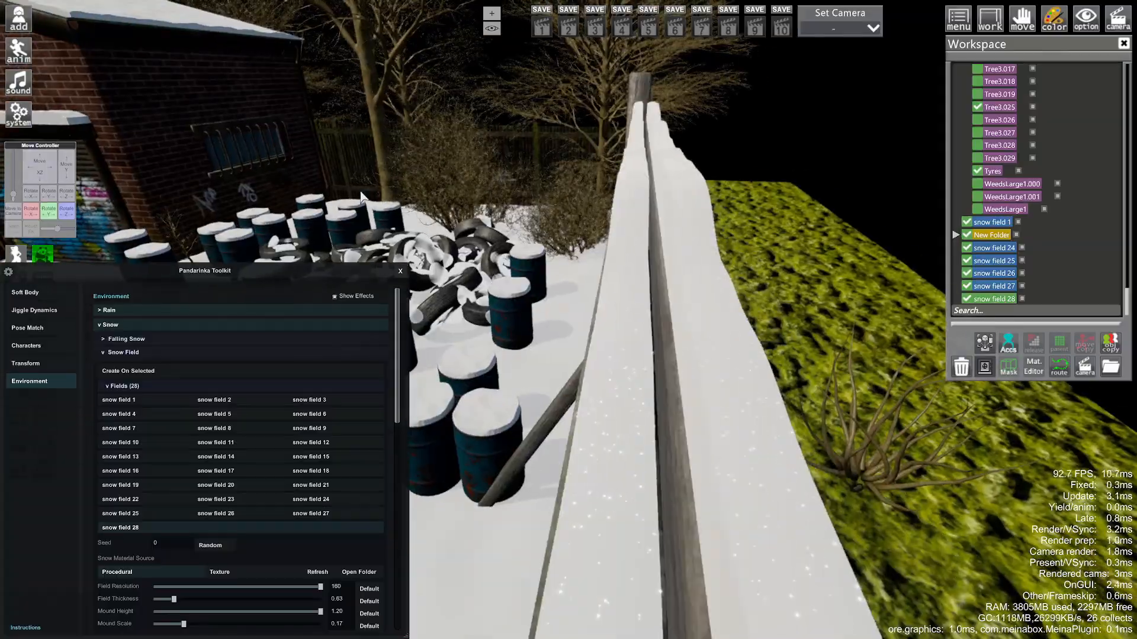
left_click_drag(362, 197, 74, 178)
scroll(592, 320, "down", 8)
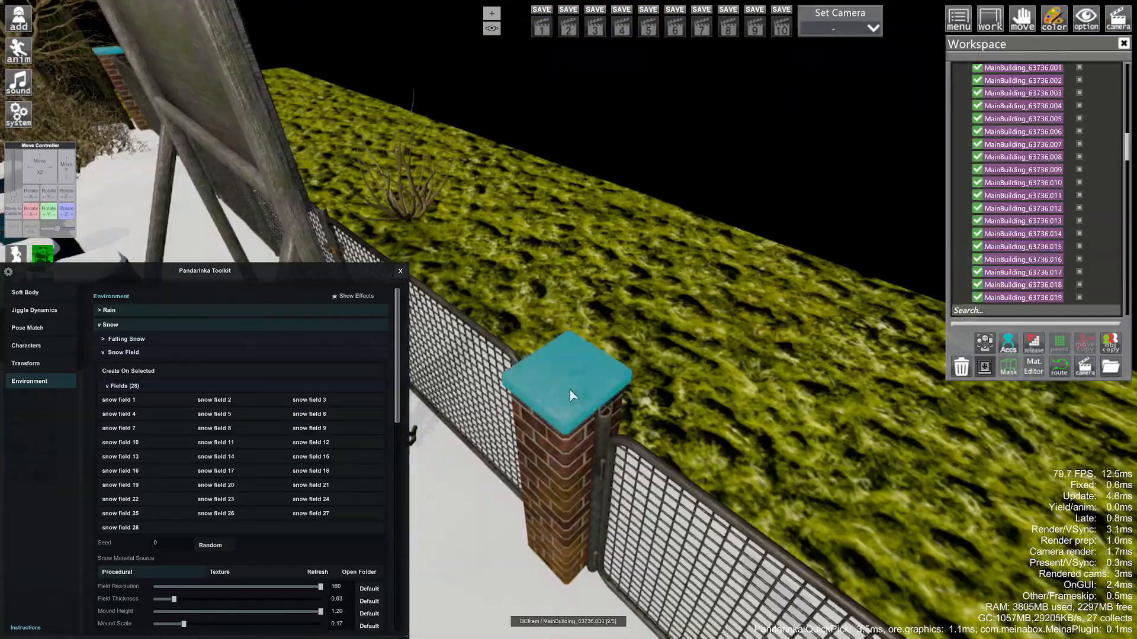
left_click(128, 371)
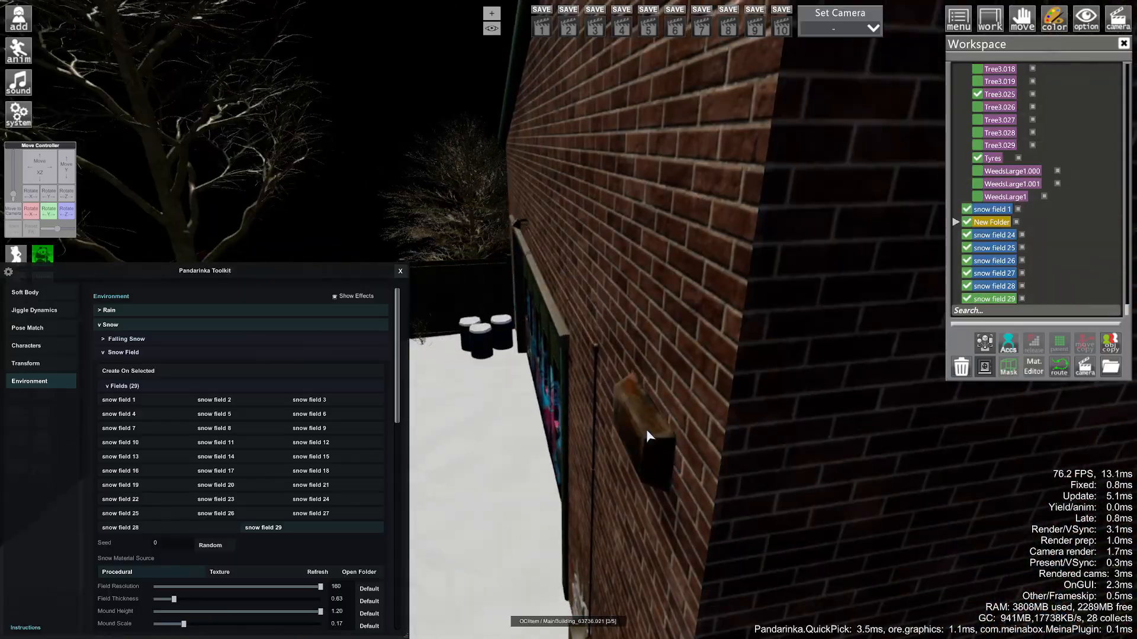
left_click(128, 370)
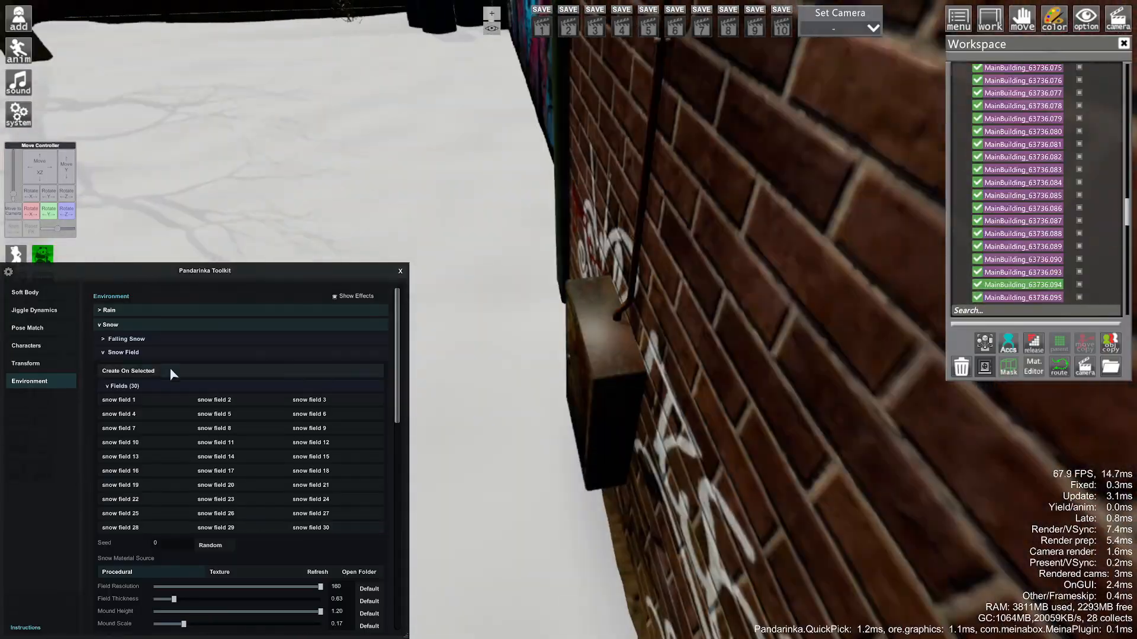
left_click(172, 373)
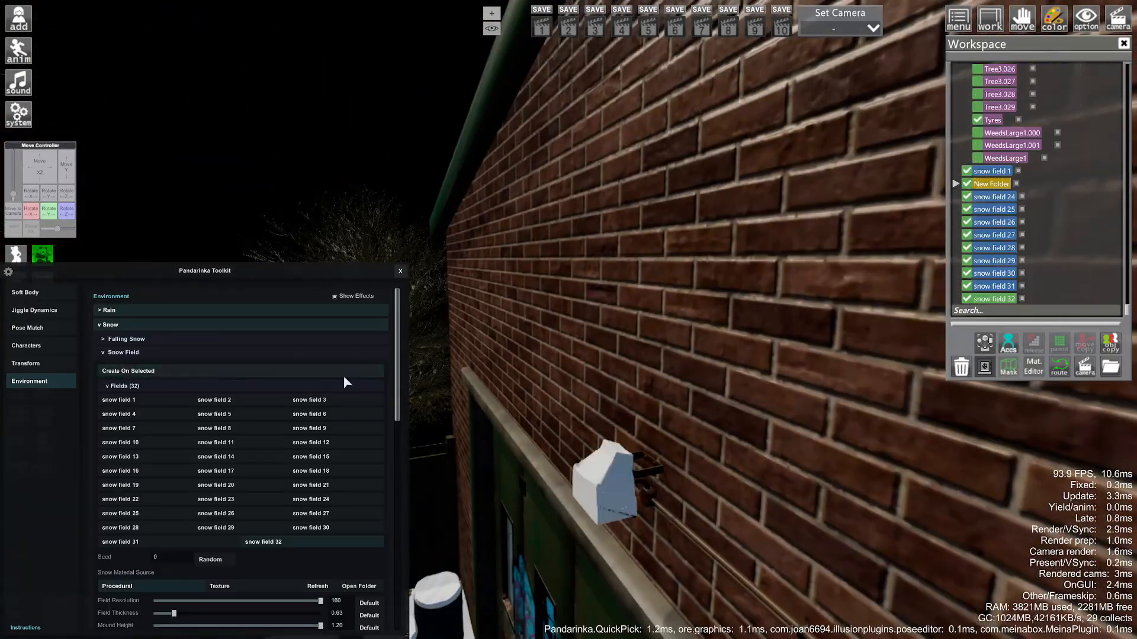
- Add a snow field on another wall object of the building
left_click_drag(527, 343, 526, 343)
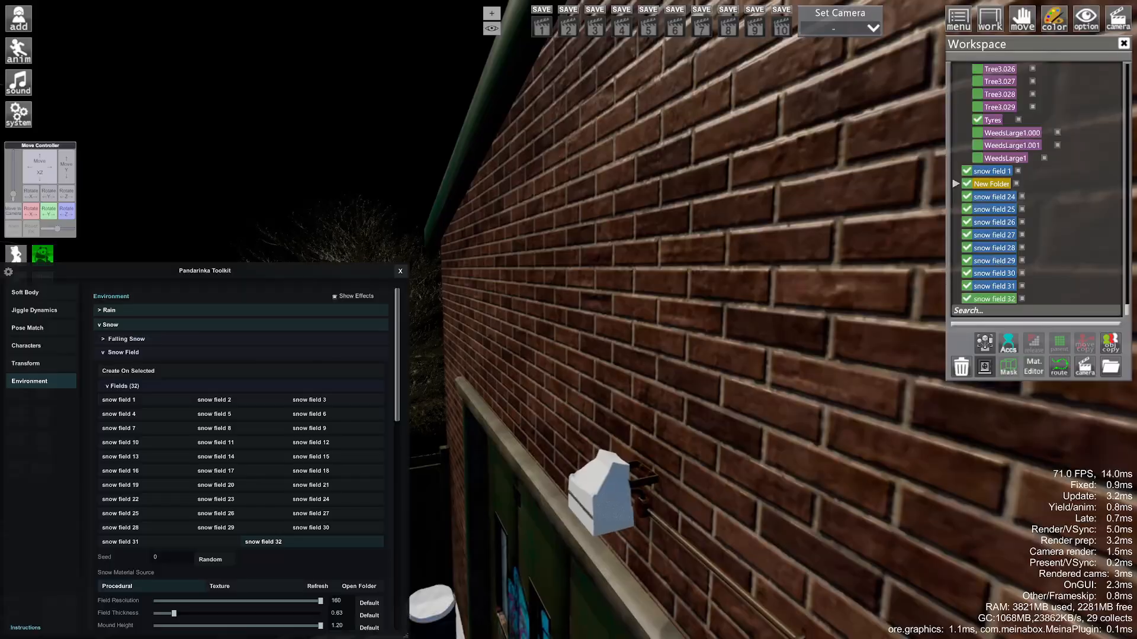
right_click_drag(526, 342, 529, 337)
left_click_drag(528, 338, 531, 329)
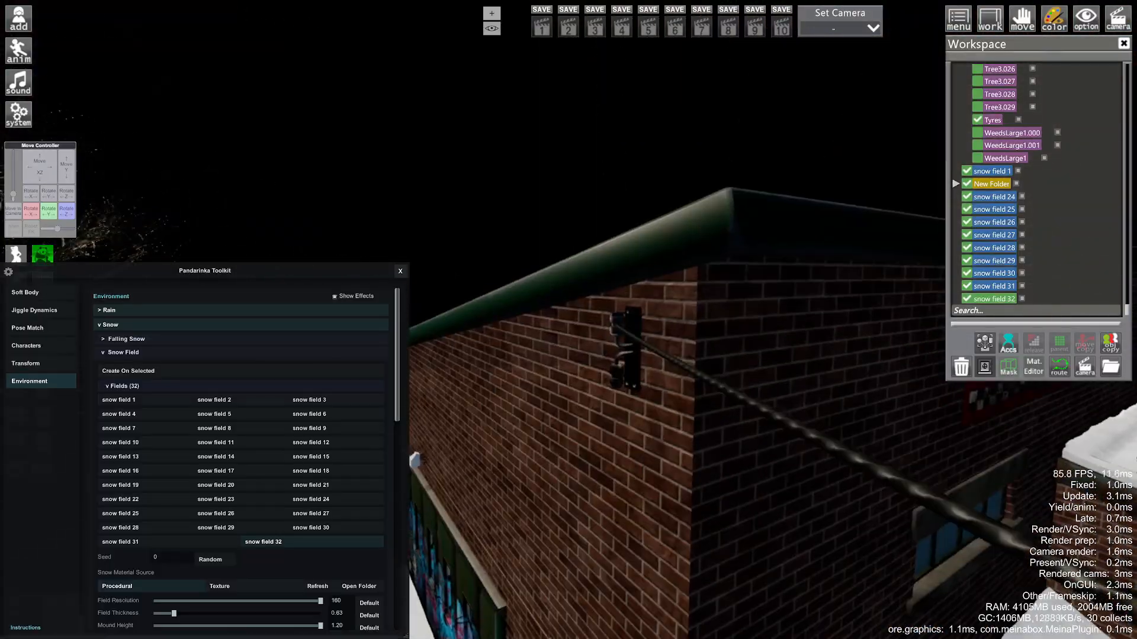
left_click(626, 352)
left_click(255, 370)
- Hide the Tree2.027 foliage behind the fence
mouse_move(568, 331)
left_mouse_down()
mouse_move(568, 356)
mouse_move(568, 331)
left_mouse_up()
right_click_drag(568, 332, 568, 349)
left_click_drag(568, 349, 651, 331)
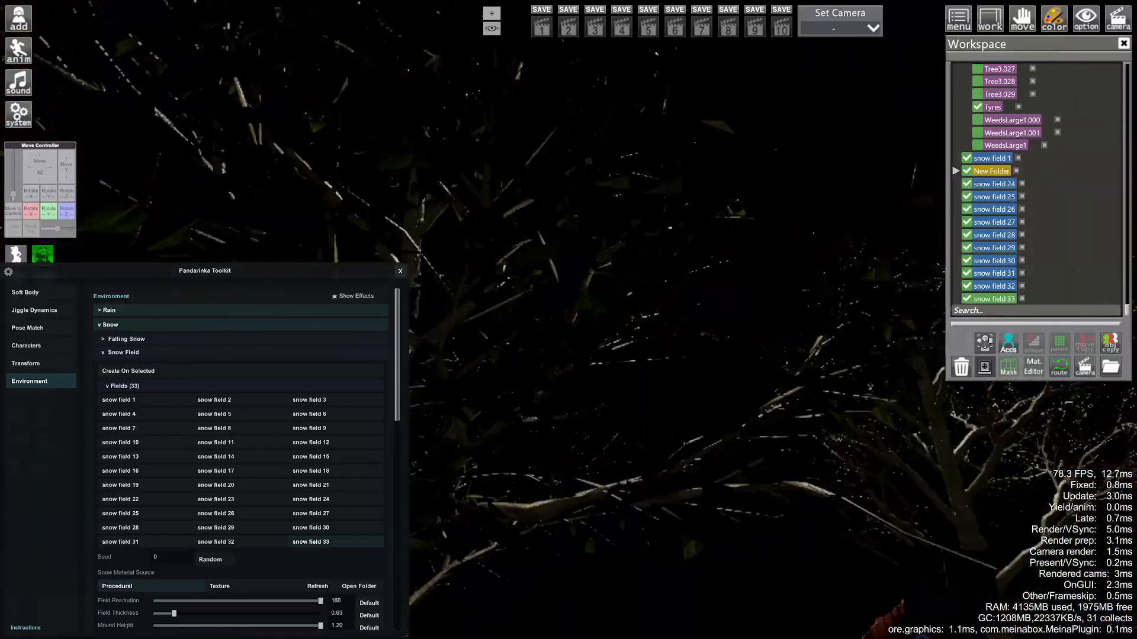
left_click(521, 365)
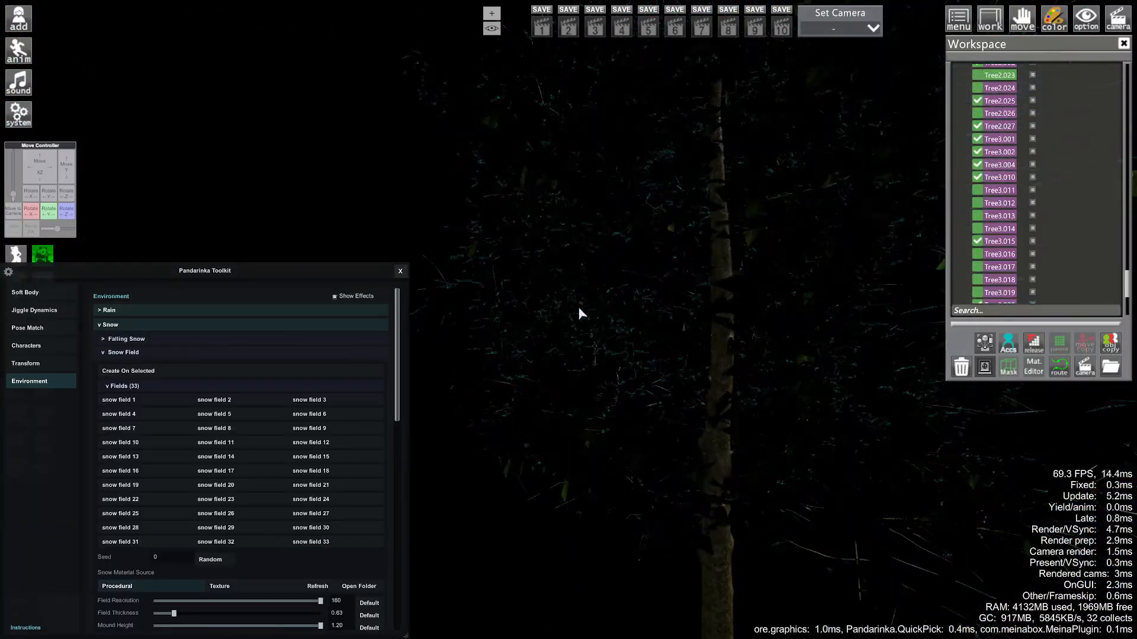
left_click(977, 127)
mouse_move(653, 294)
left_mouse_down()
mouse_move(758, 296)
mouse_move(652, 293)
left_mouse_up()
- Hide the leftover Tree2.002 trunk and add object snow to Tree3.010
left_click(650, 294)
left_click(977, 71)
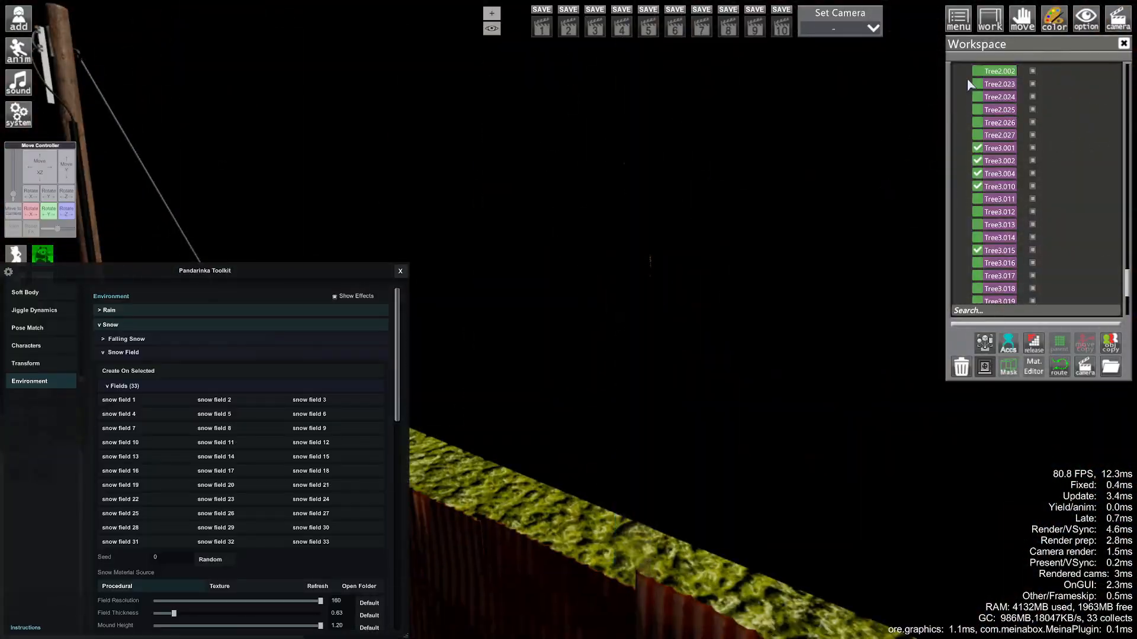
mouse_move(592, 249)
left_mouse_down()
mouse_move(675, 252)
mouse_move(588, 249)
left_mouse_up()
left_click(589, 248)
left_click(129, 352)
left_click(126, 366)
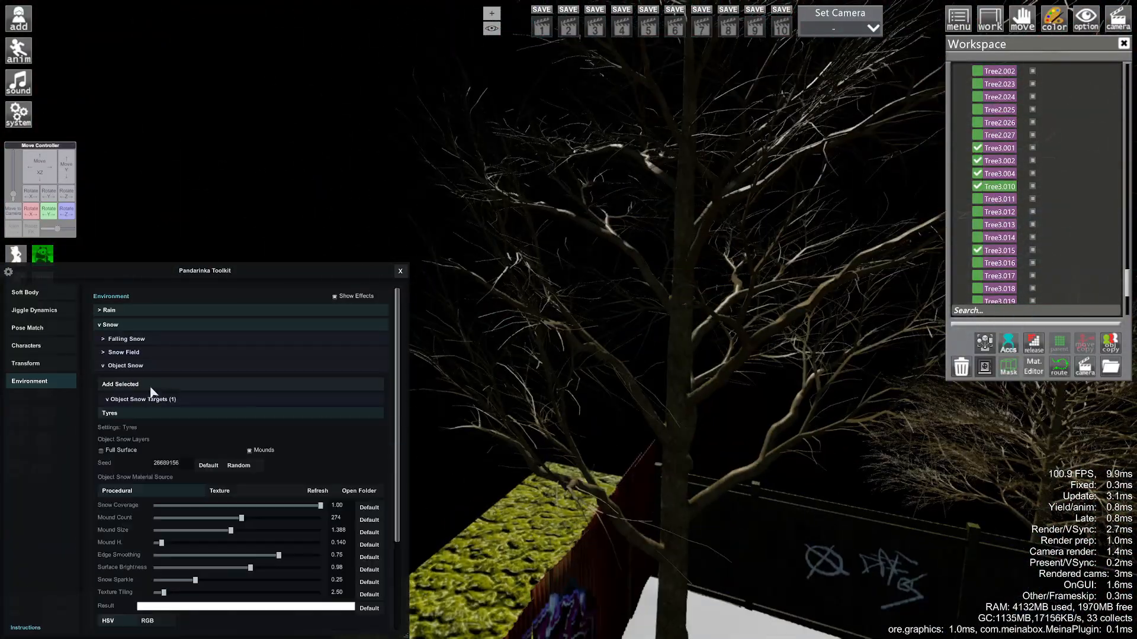
left_click(151, 384)
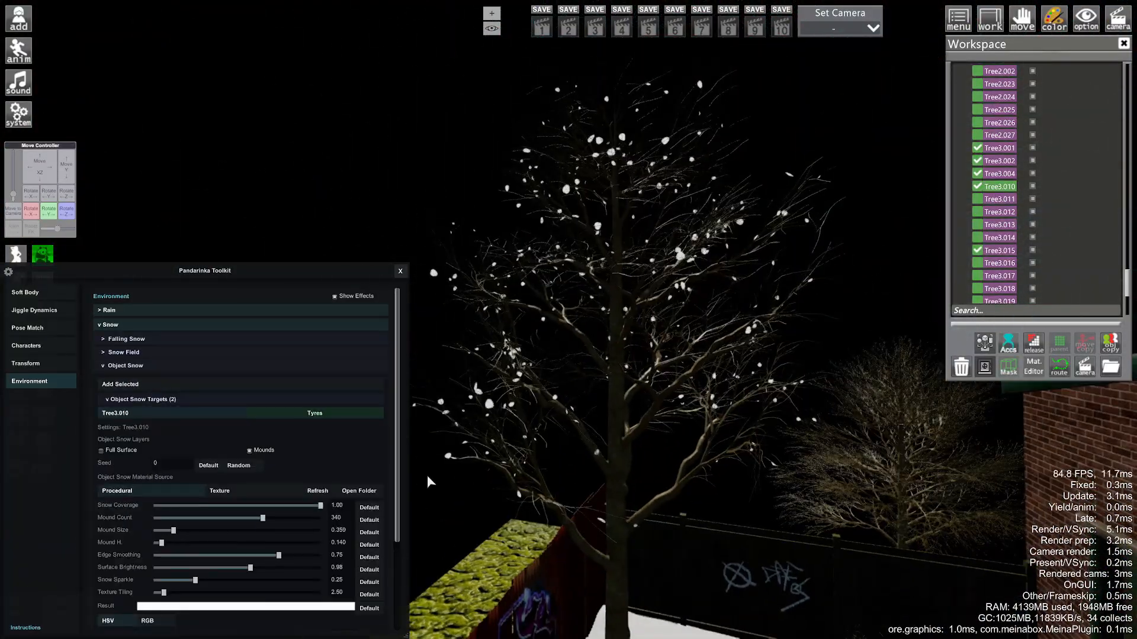
right_click_drag(427, 477, 418, 483)
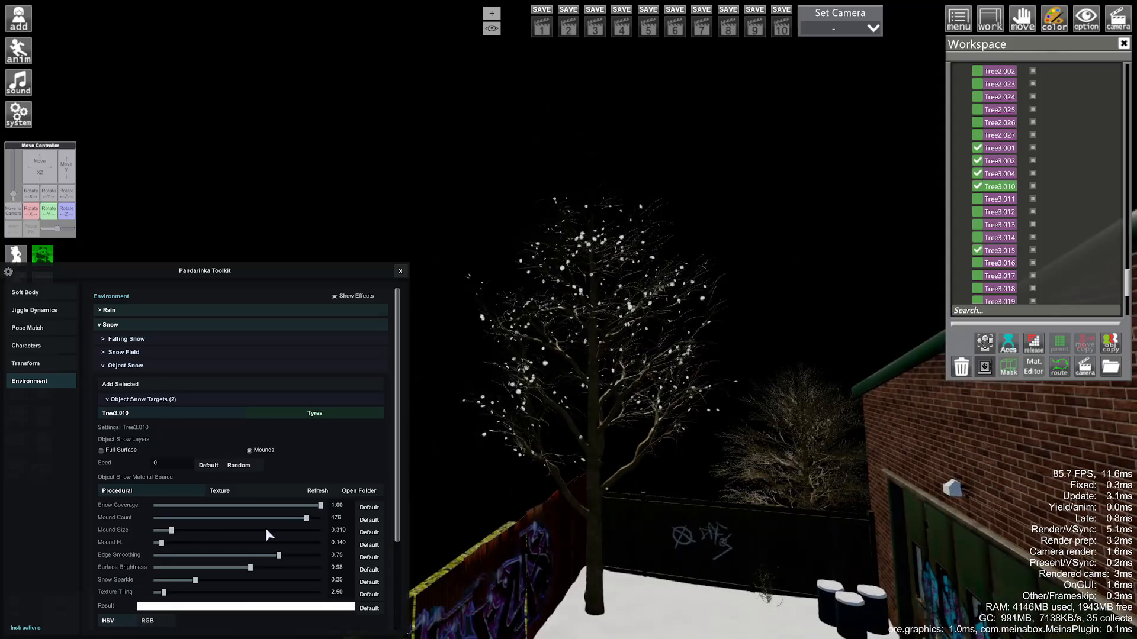
- Add object snow to Tree1.057 and Tree1.039, enlarging each one's snow mounds
left_click(683, 464)
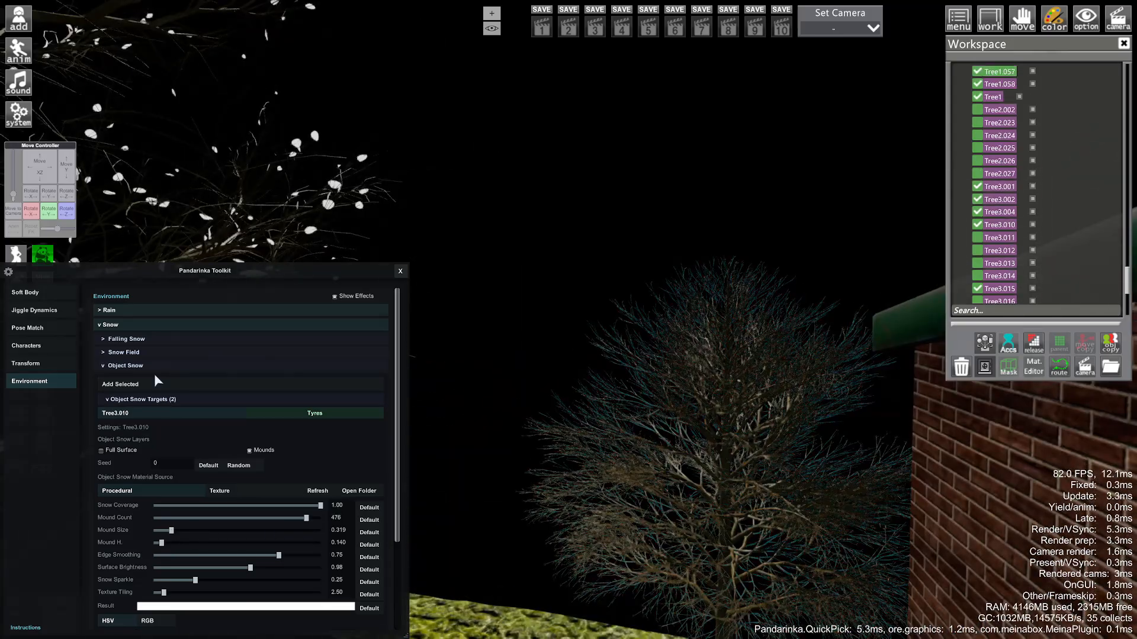
left_click(154, 382)
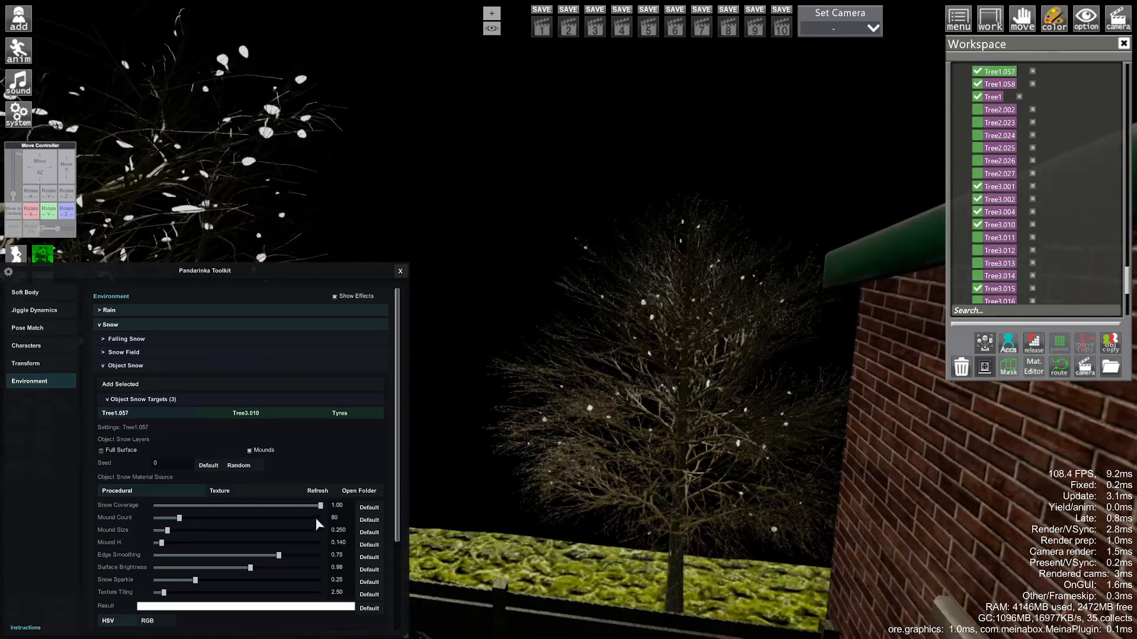
left_click_drag(174, 531, 179, 531)
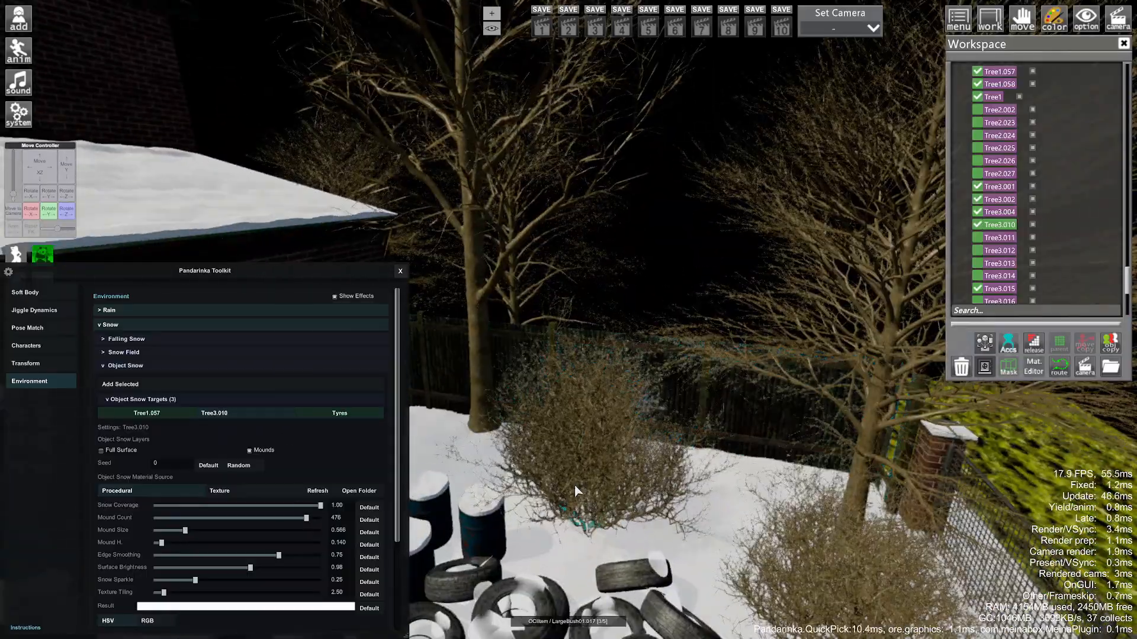
scroll(583, 484, "up", 5)
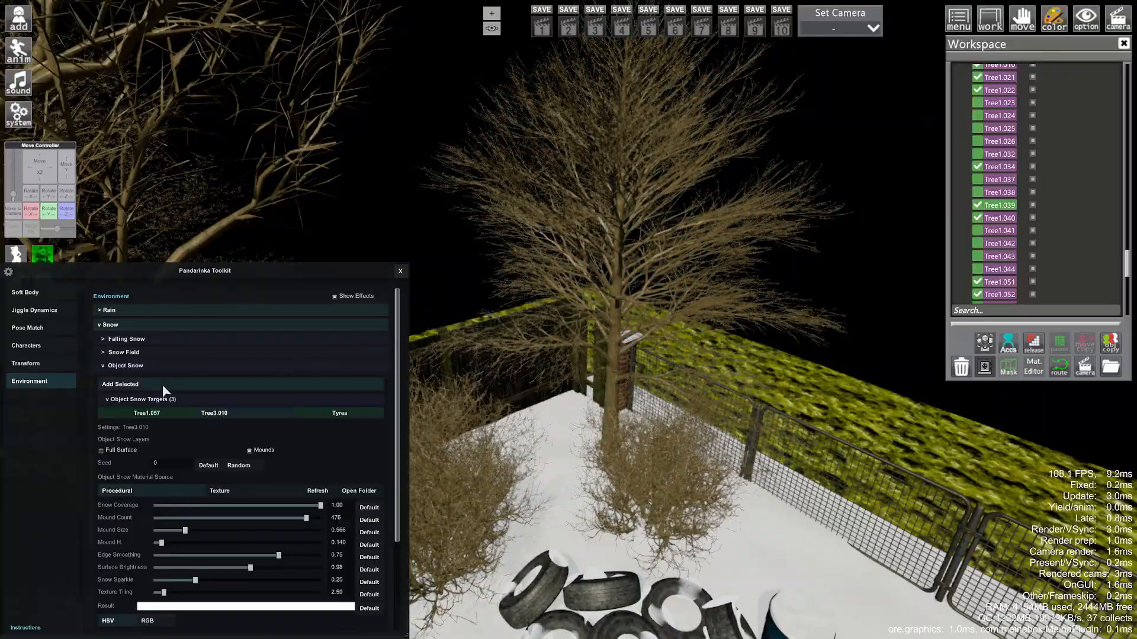
left_click(163, 386)
left_click_drag(179, 549, 181, 548)
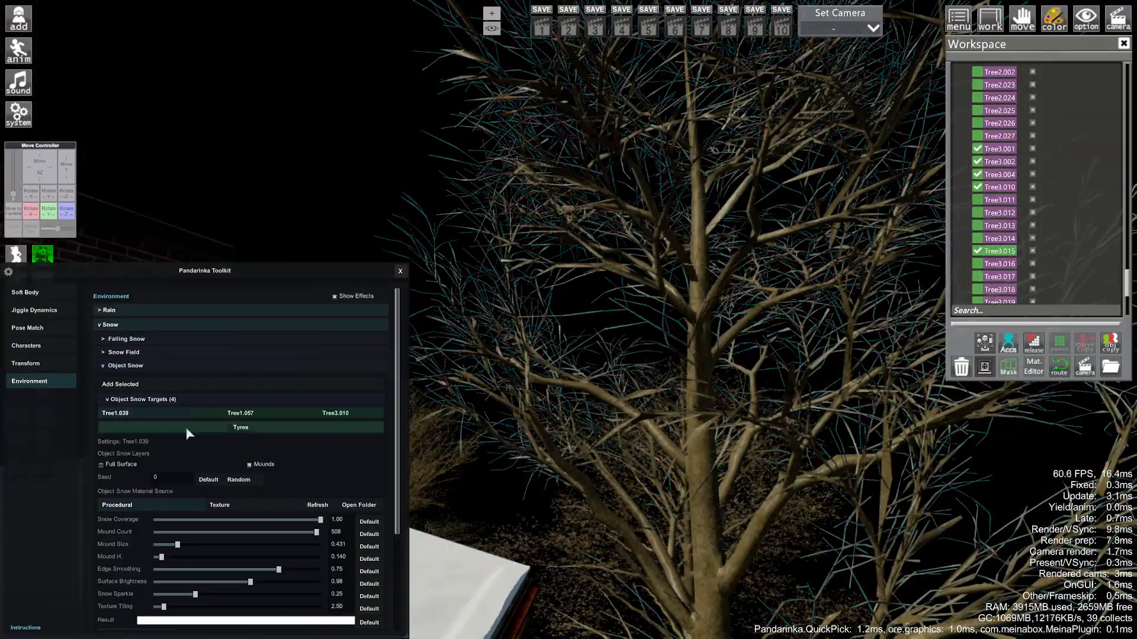
- Add object snow to Tree3.015 with a higher mound count and much bigger mounds
left_click(170, 386)
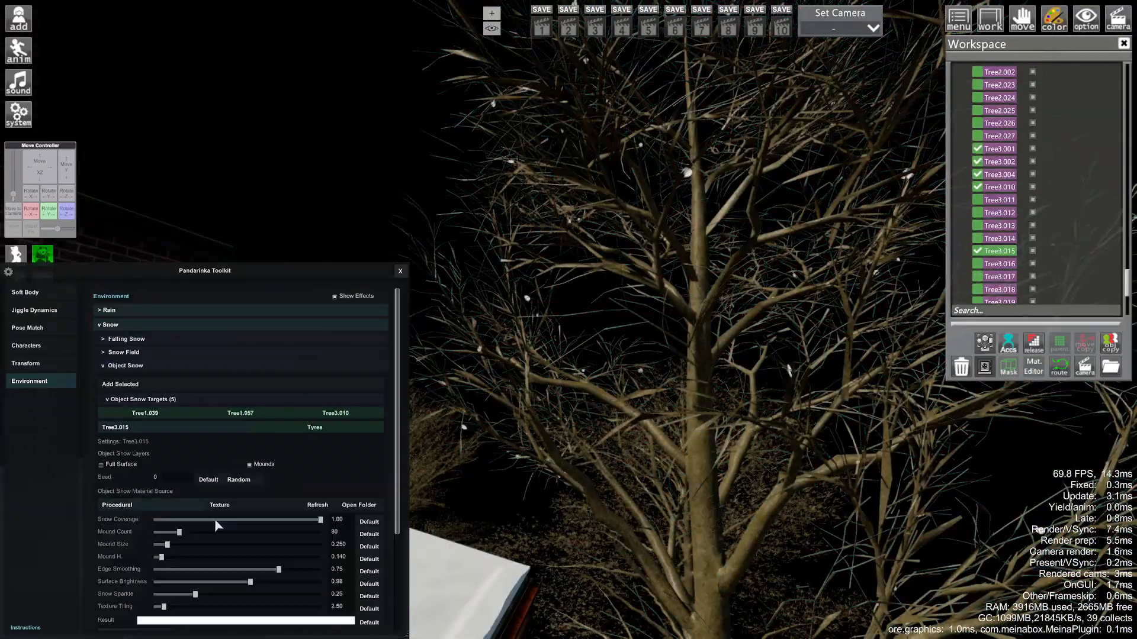
left_click(184, 545)
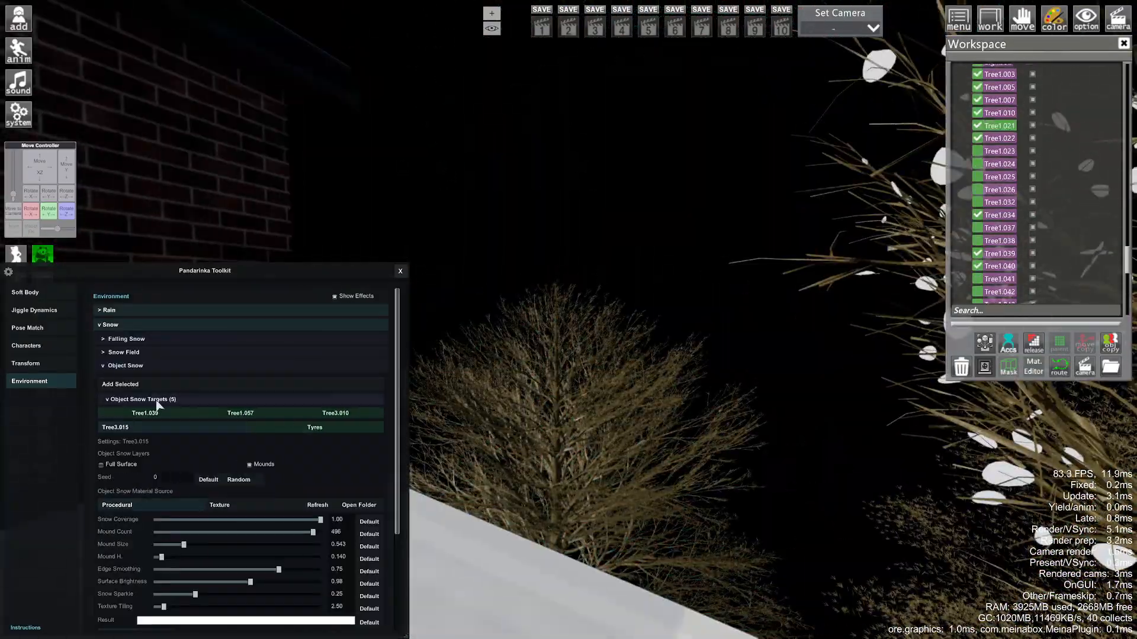
left_click(317, 534)
left_click(302, 544)
left_click_drag(628, 384, 610, 467)
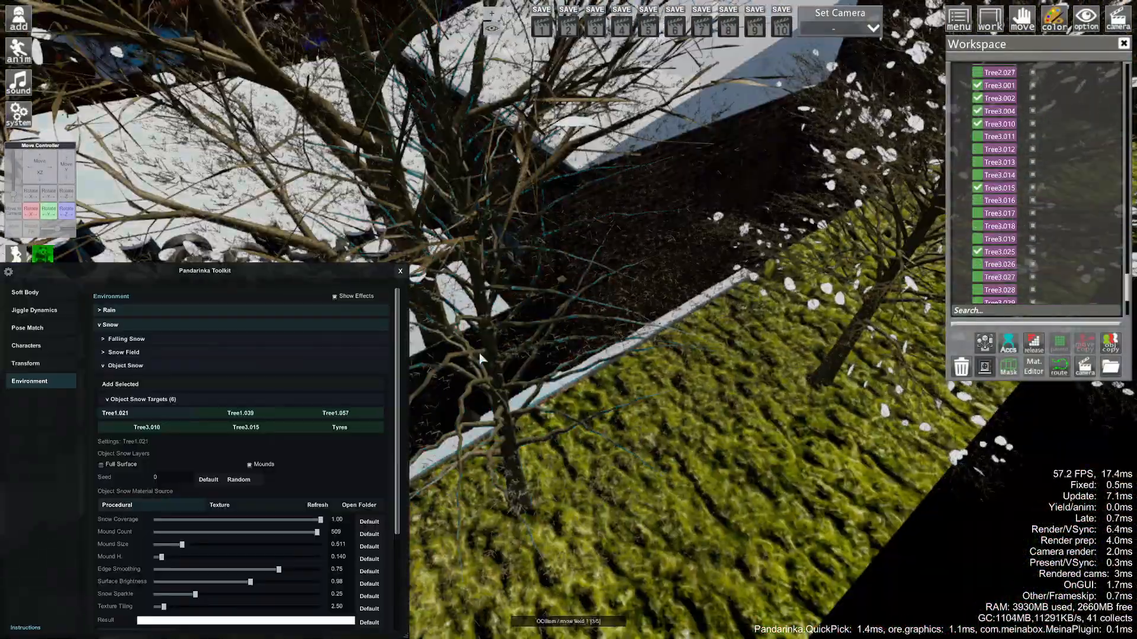
left_click(980, 129)
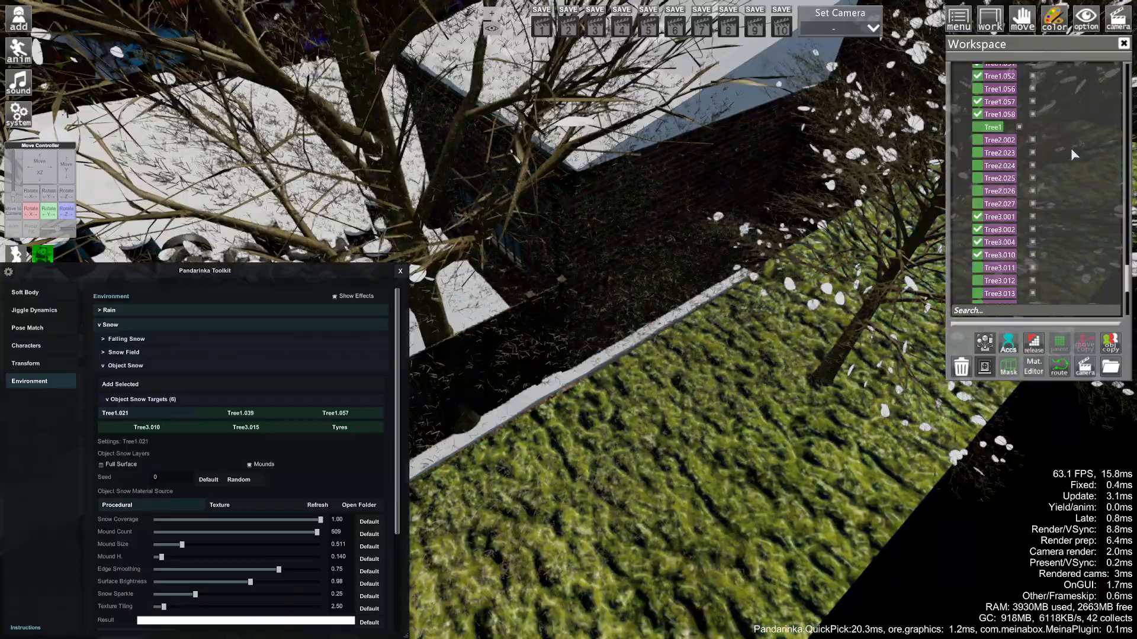
left_click(978, 127)
- Add object snow to the LargeBush01.018 bush and enlarge its mounds
left_click_drag(710, 331, 852, 255)
right_click_drag(568, 438, 617, 458)
left_click(617, 458)
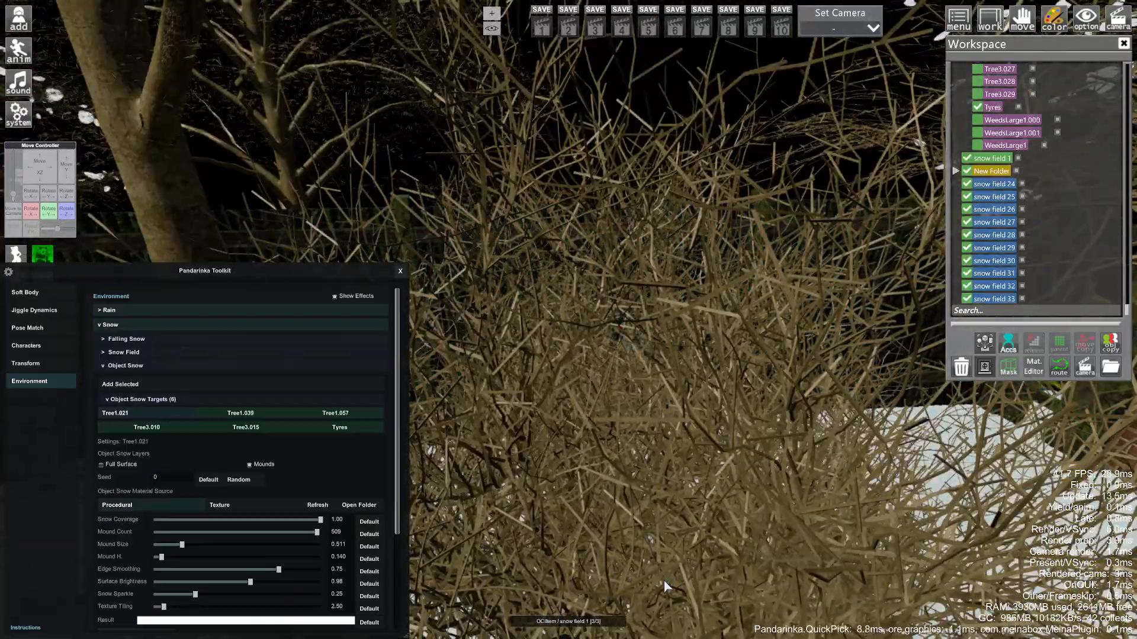
left_click_drag(663, 580, 684, 528)
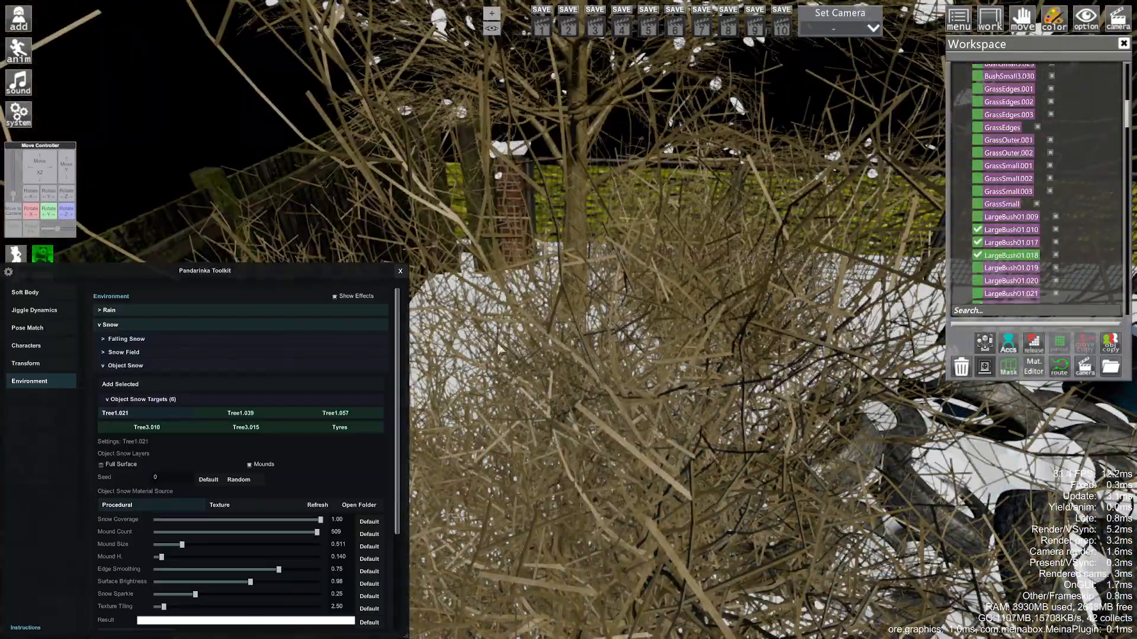
left_click(120, 384)
right_click_drag(592, 378, 616, 332)
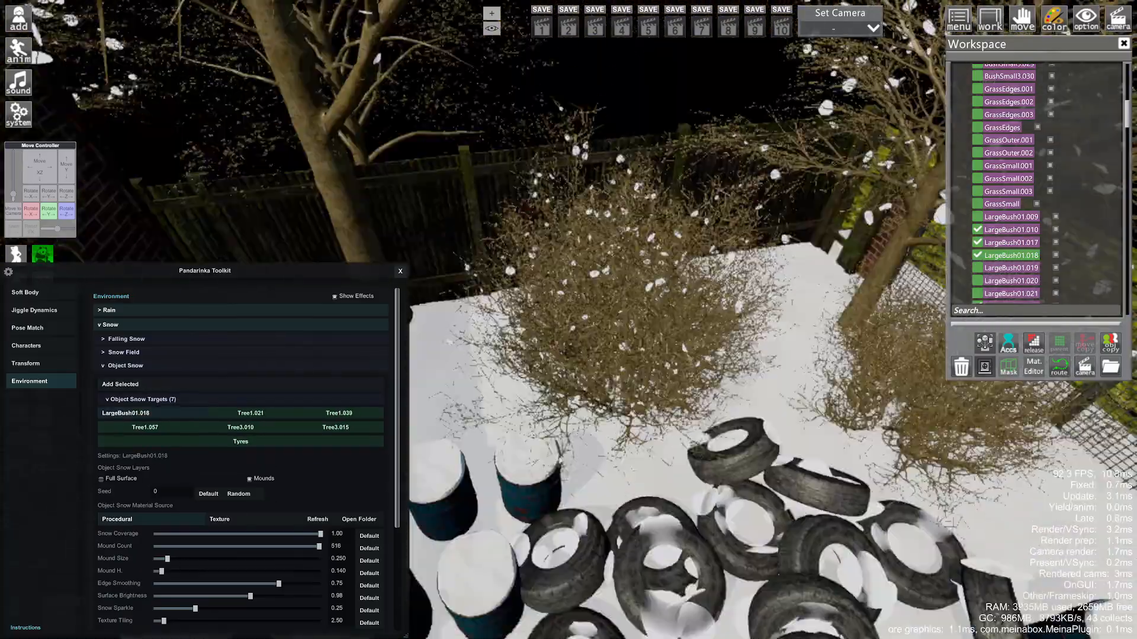
left_click_drag(615, 331, 615, 307)
- Add object snow to LargeBush02.008, settling its mound size at 0.271
left_click_drag(168, 558, 175, 559)
right_click_drag(621, 355, 657, 428)
left_click(657, 428)
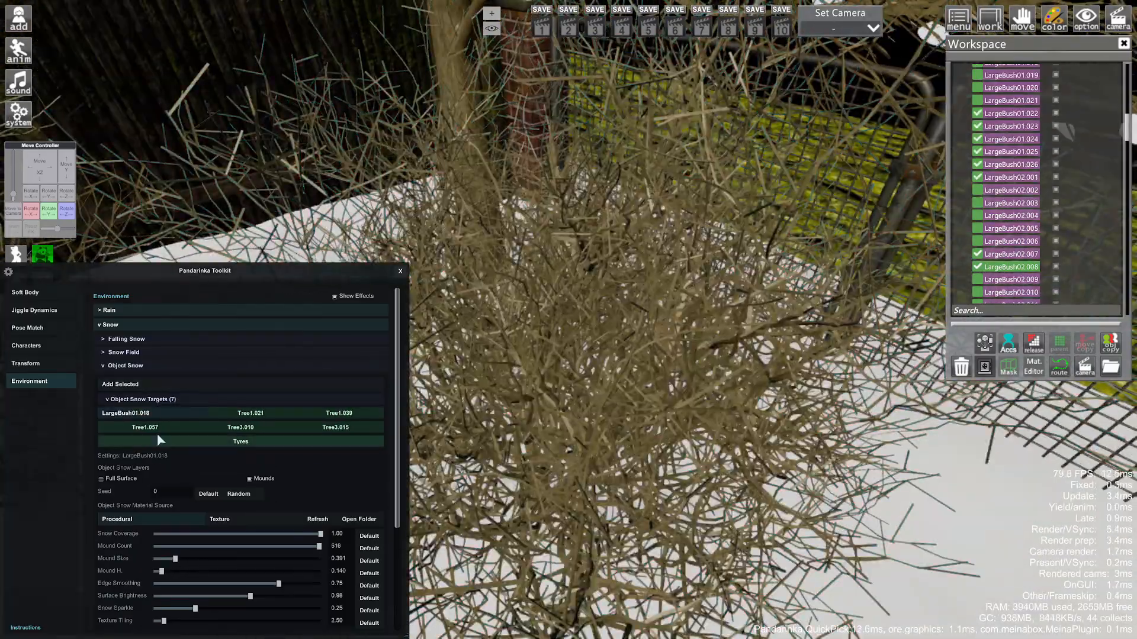
left_click(120, 384)
left_click_drag(185, 560, 190, 559)
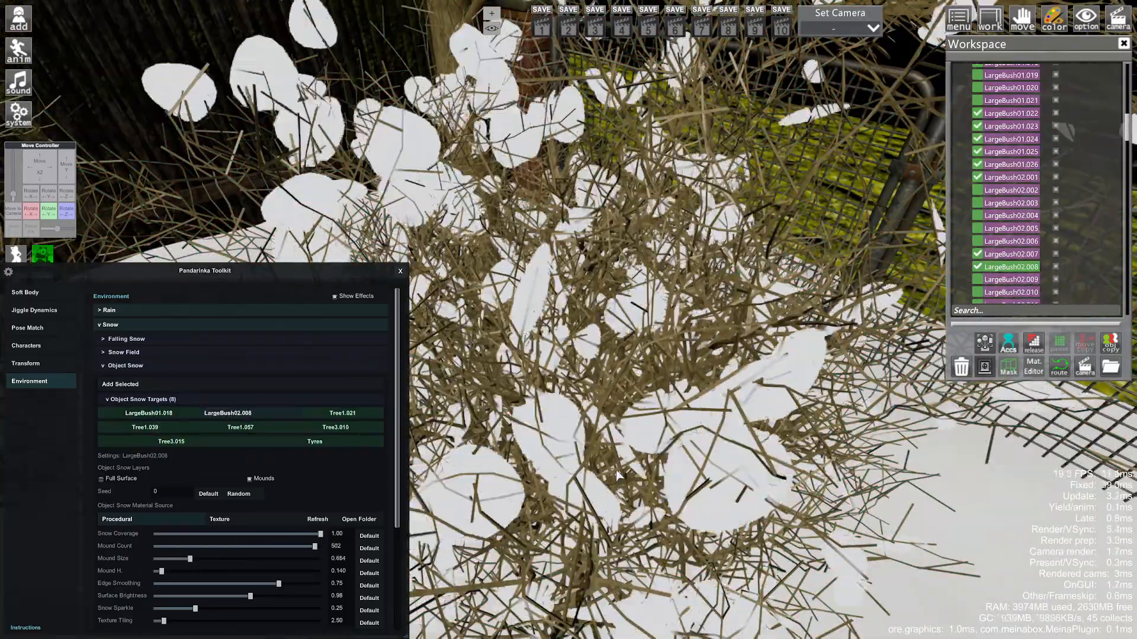
right_click_drag(474, 450, 486, 379)
left_click_drag(189, 559, 168, 560)
right_click_drag(533, 385, 544, 421)
- Cap the MainBuilding_63736.012 brick wall with snow: mound count 37, mound size 2.218
right_click_drag(645, 279, 645, 225)
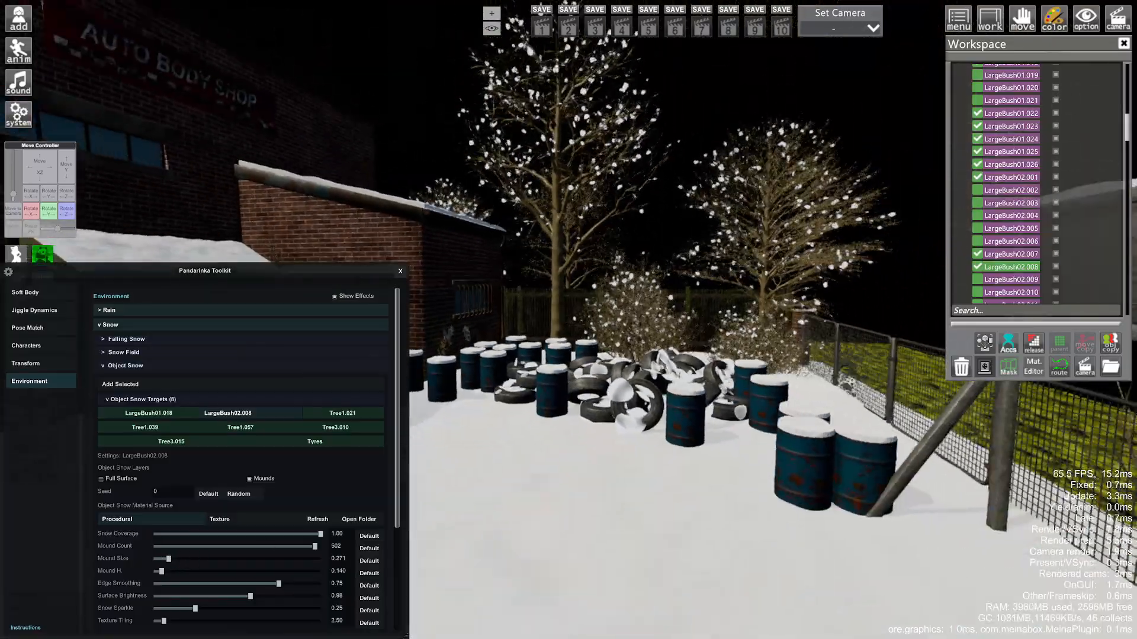
left_click_drag(645, 278, 704, 279)
right_click_drag(645, 278, 646, 338)
left_click_drag(645, 279, 646, 278)
left_click(645, 278)
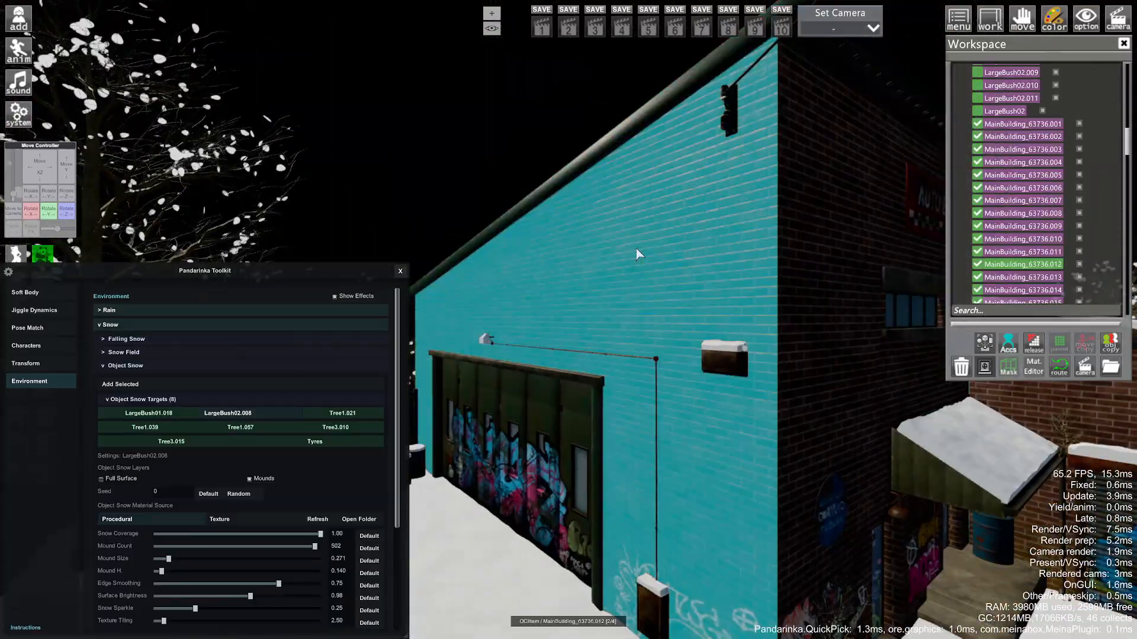
left_click(120, 384)
left_click_drag(197, 547, 186, 547)
left_click_drag(167, 559, 277, 560)
left_click_drag(186, 547, 166, 547)
right_click_drag(645, 278, 646, 237)
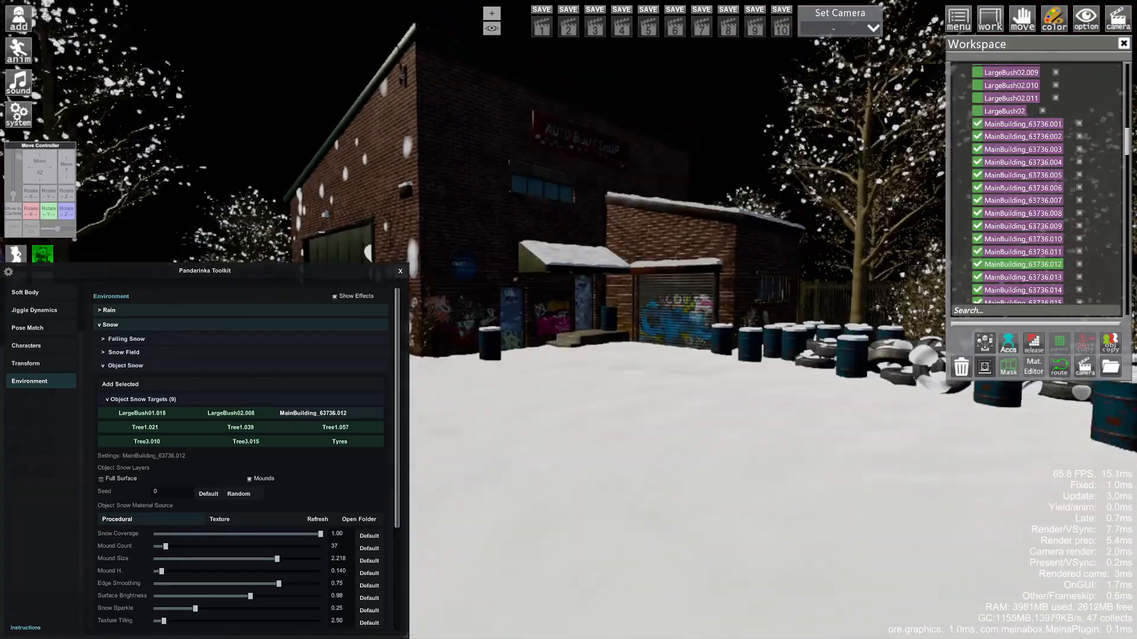
left_click_drag(645, 278, 681, 278)
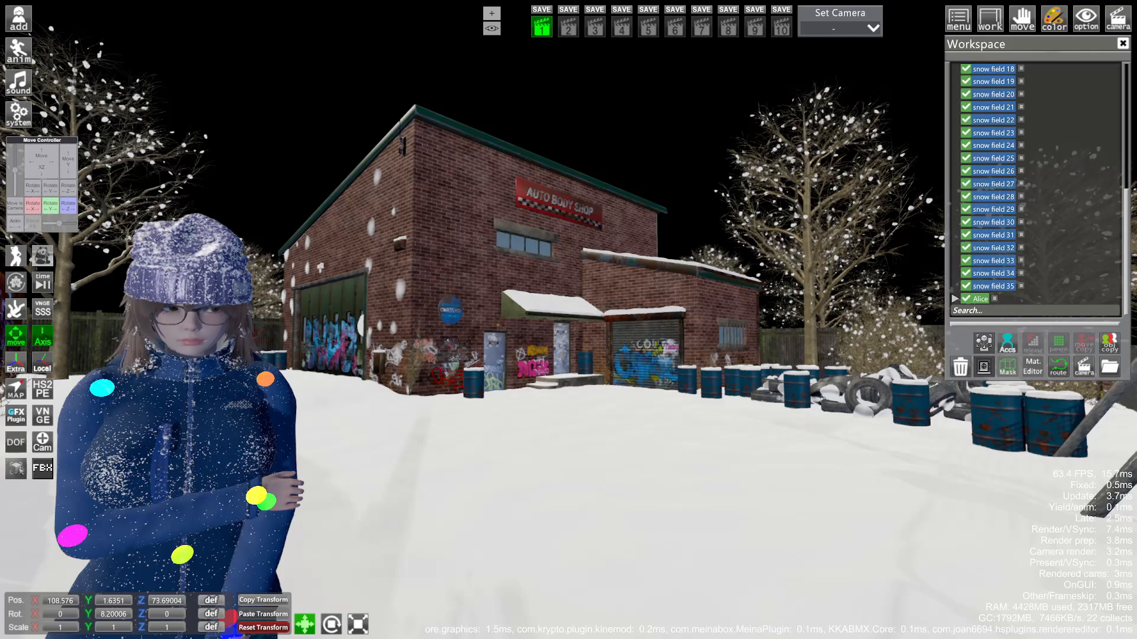
- Turn on Atmospheric Fog in the Graphics post-processing list and enable its Density setting
key("F5")
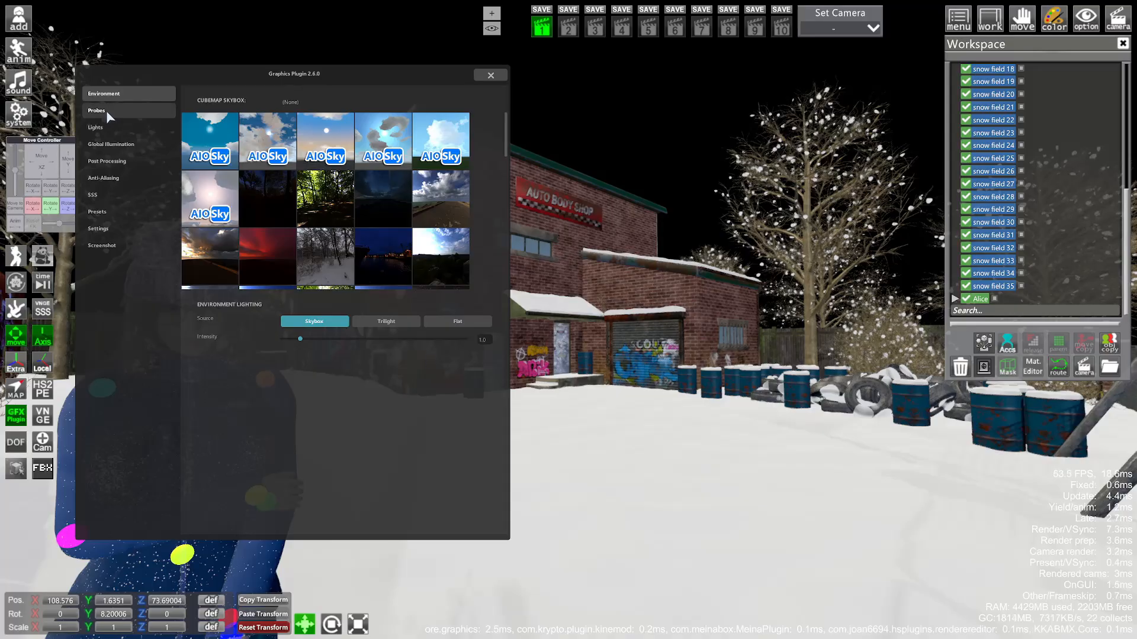
scroll(389, 197, "down", 3)
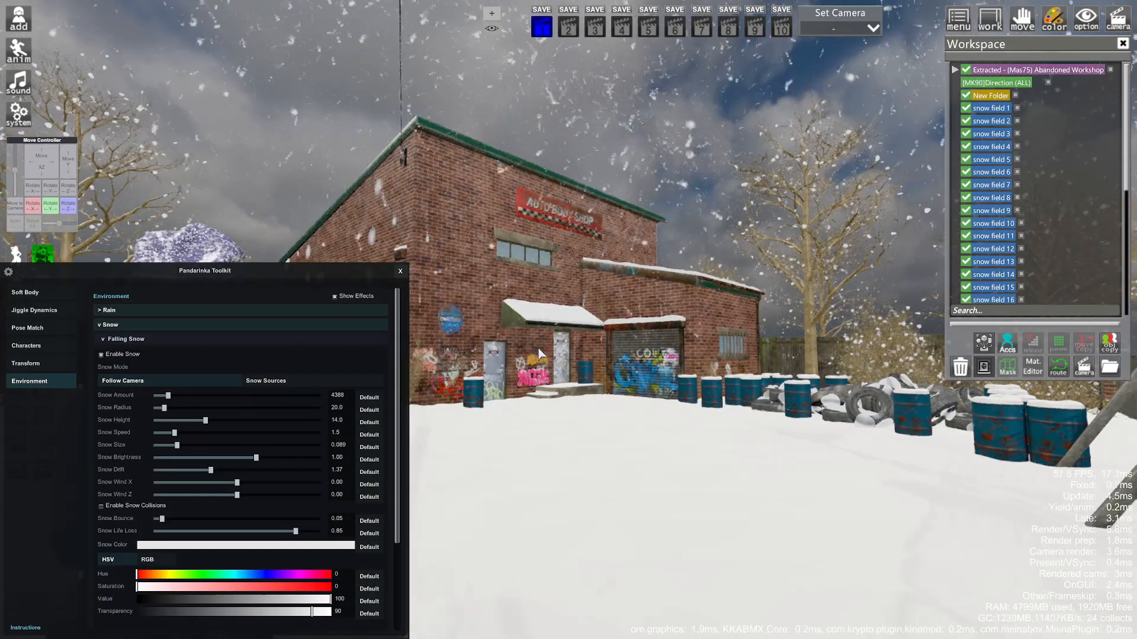
key("F5")
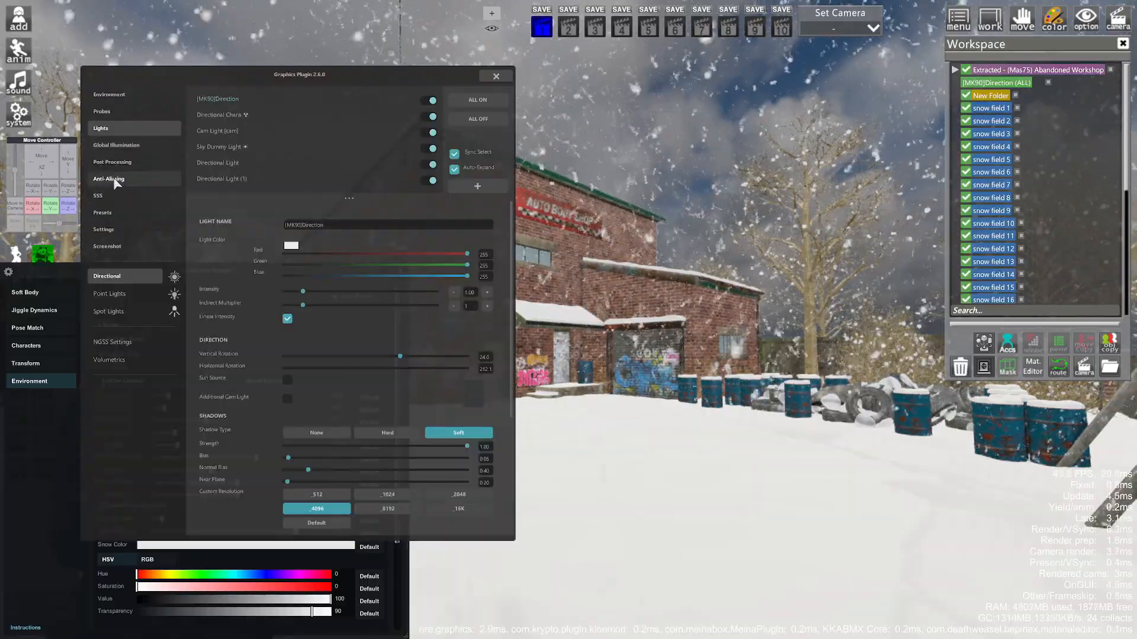
left_click(117, 163)
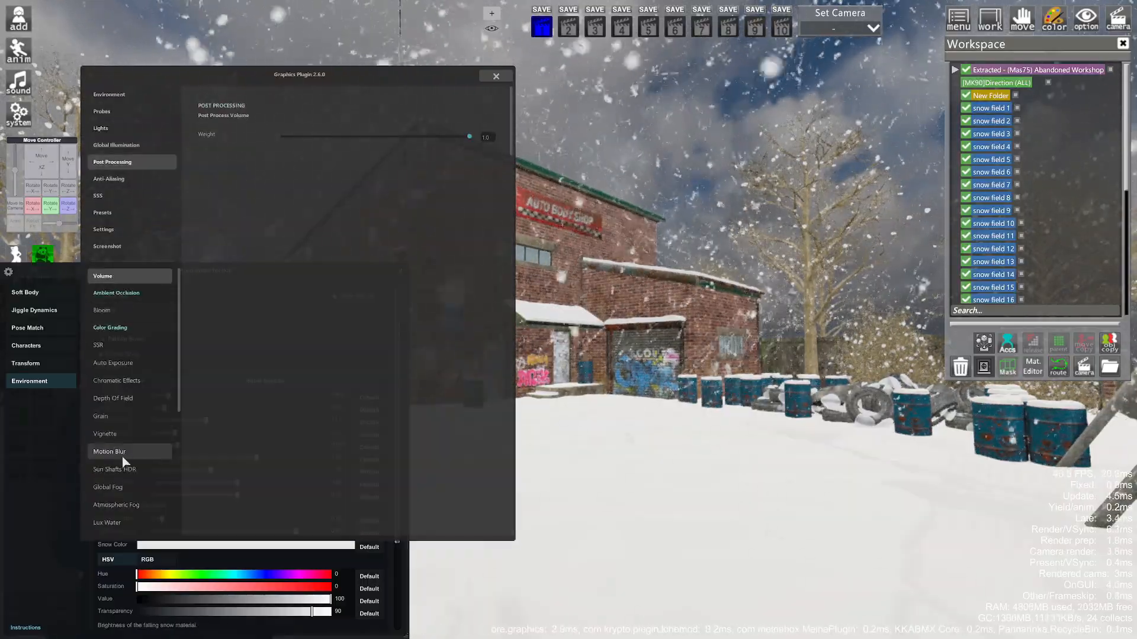
scroll(124, 450, "down", 3)
left_click(131, 401)
left_click(214, 111)
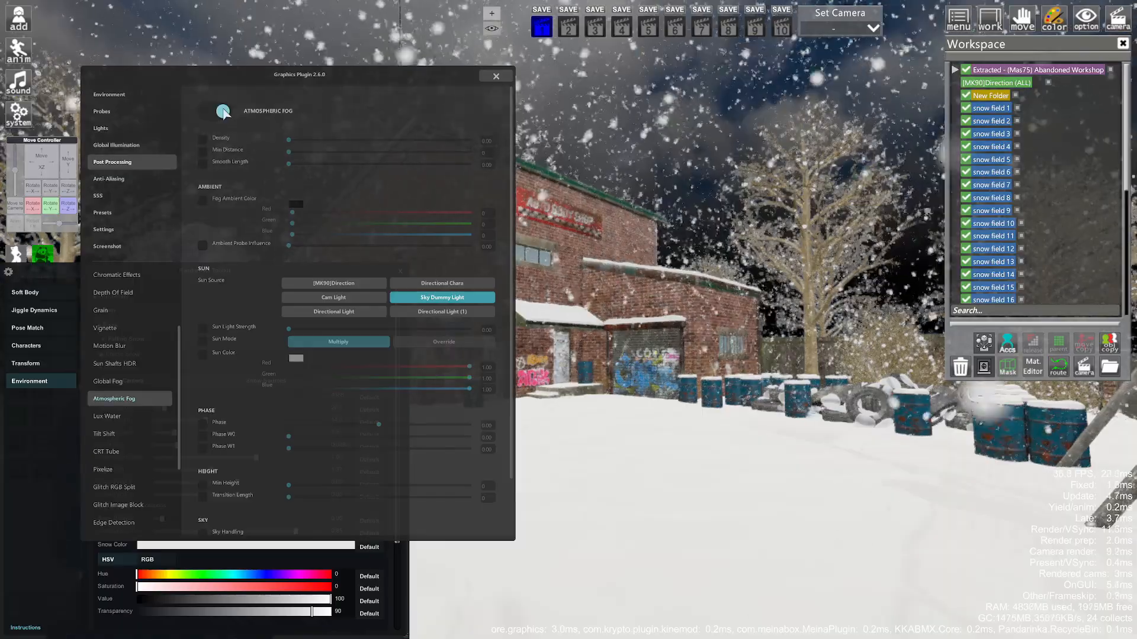
left_click(202, 141)
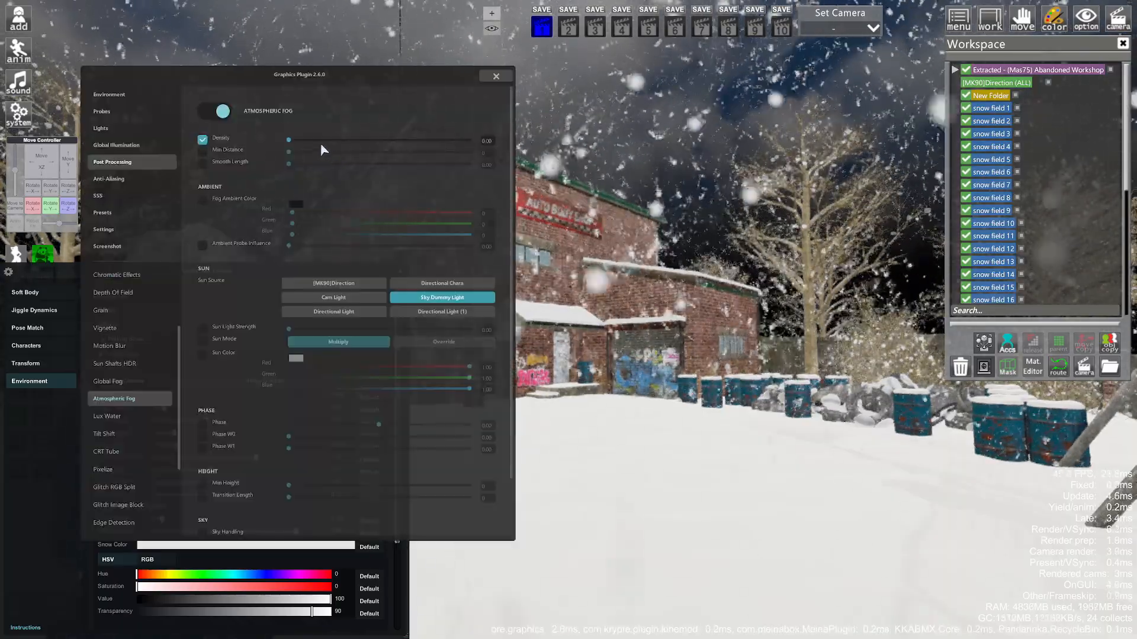
- Raise Atmospheric Fog Density to 0.42, close the toolkit, and preview the scene without UI
left_click_drag(314, 140, 364, 141)
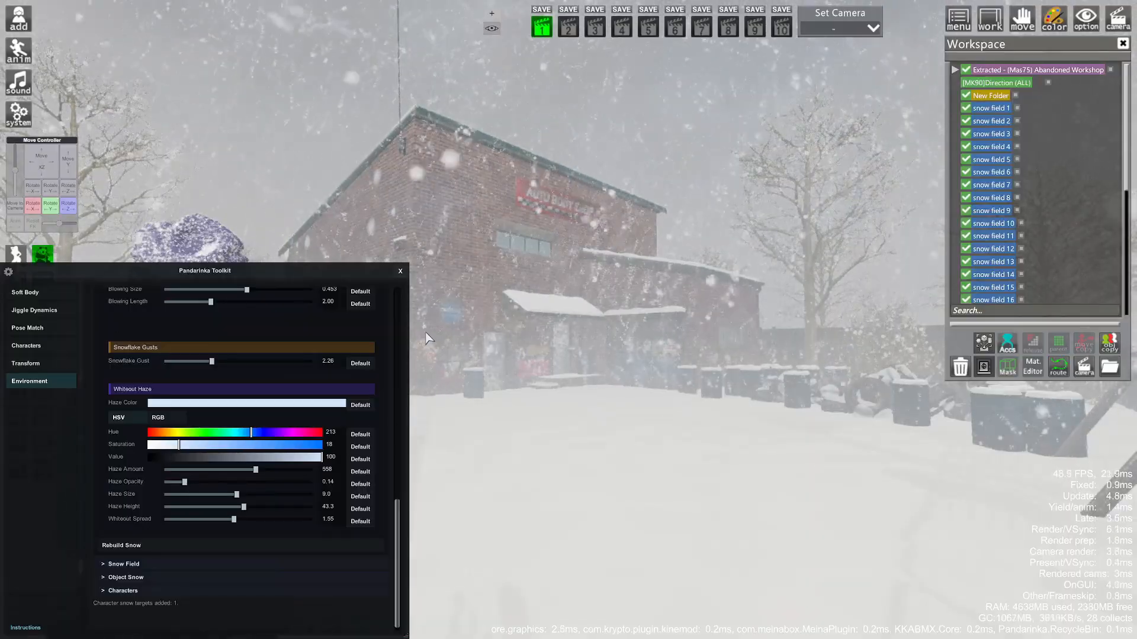
left_click(400, 271)
key("space")
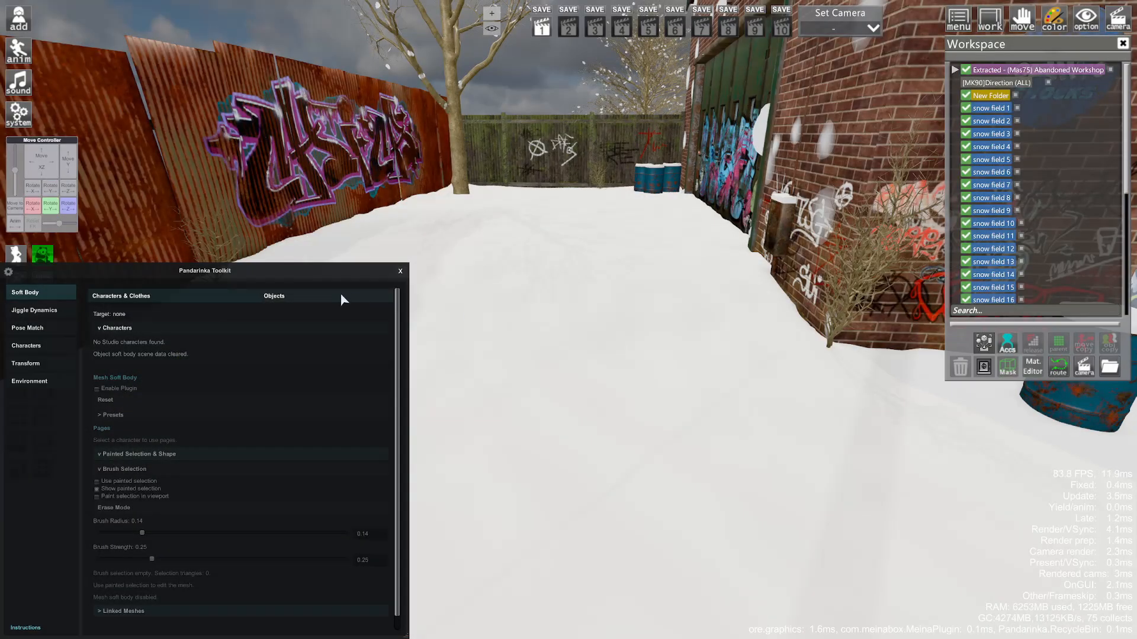
- Pick the snow field in Soft Body Objects and bulge the painted snow area upward
left_click(342, 299)
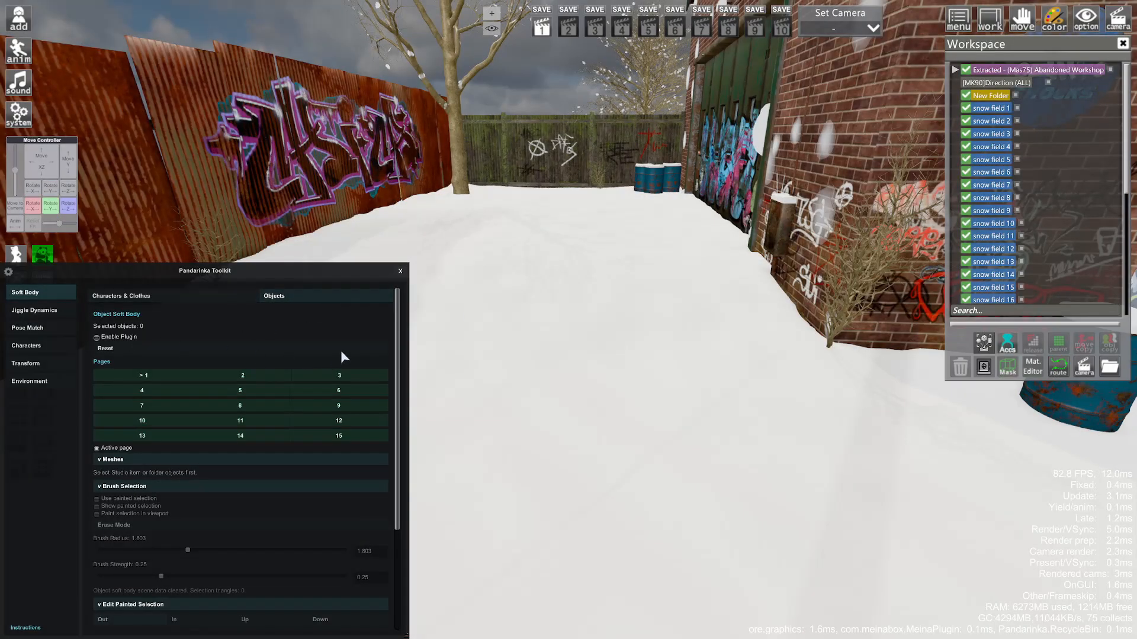
left_click(506, 363)
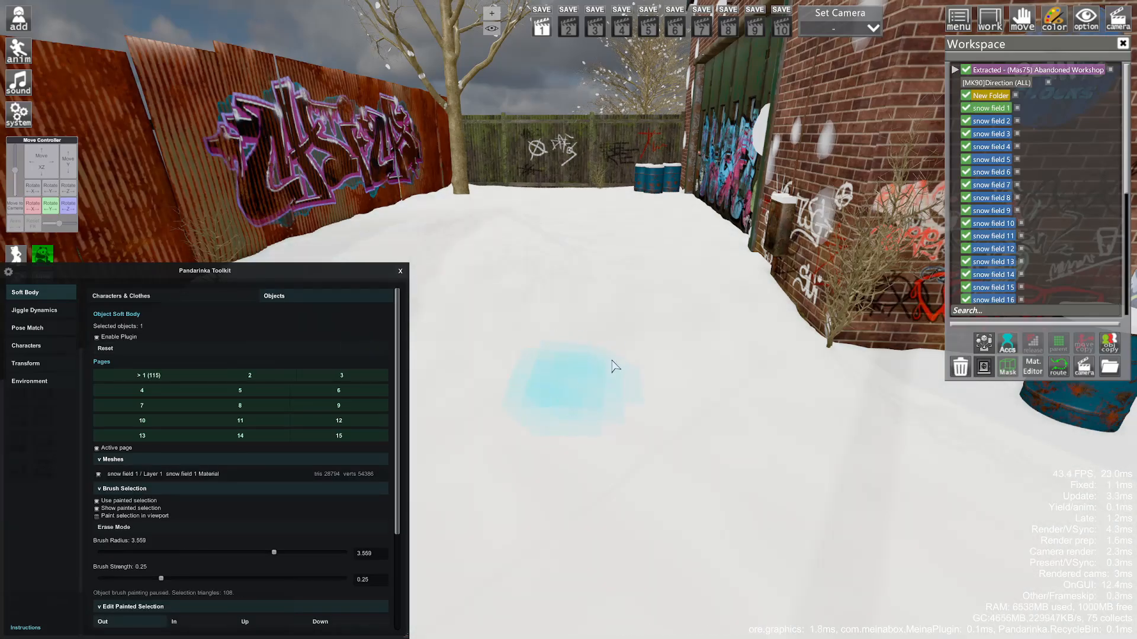
scroll(224, 444, "down", 3)
left_click_drag(101, 543, 162, 542)
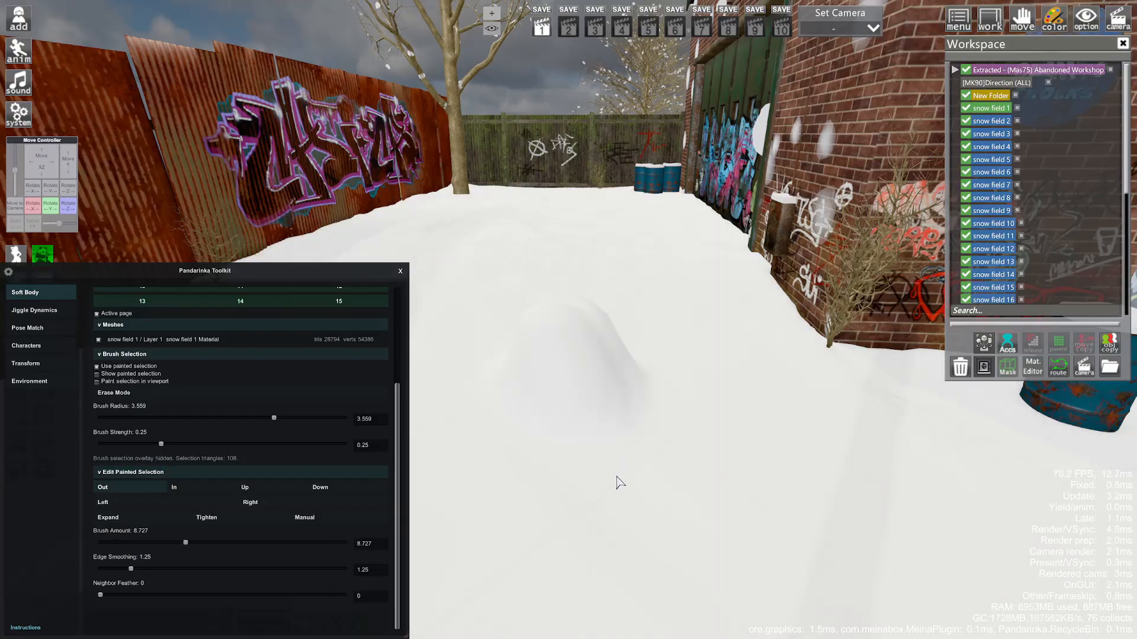
left_click_drag(620, 483, 613, 503)
right_click_drag(613, 503, 613, 473)
left_click_drag(612, 474, 663, 408)
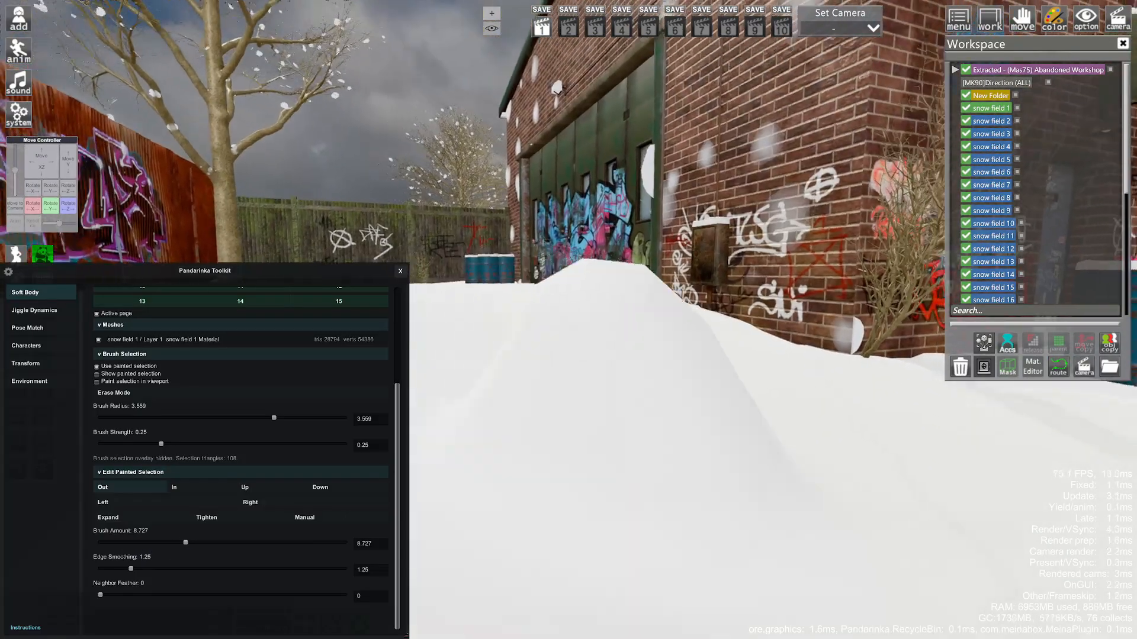
right_click_drag(663, 408, 657, 456)
left_click_drag(658, 455, 628, 431)
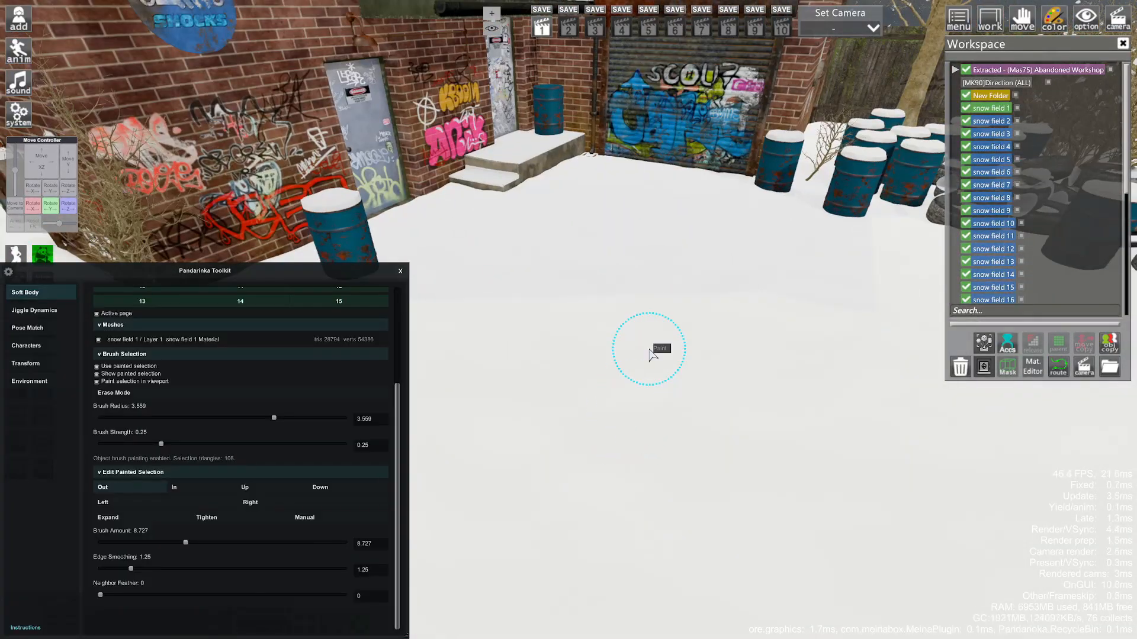
- Paint a patch near the graffiti fence, push it into a mound, extend it rightward, stop painting
scroll(258, 359, "up", 3)
left_click_drag(605, 343, 656, 362)
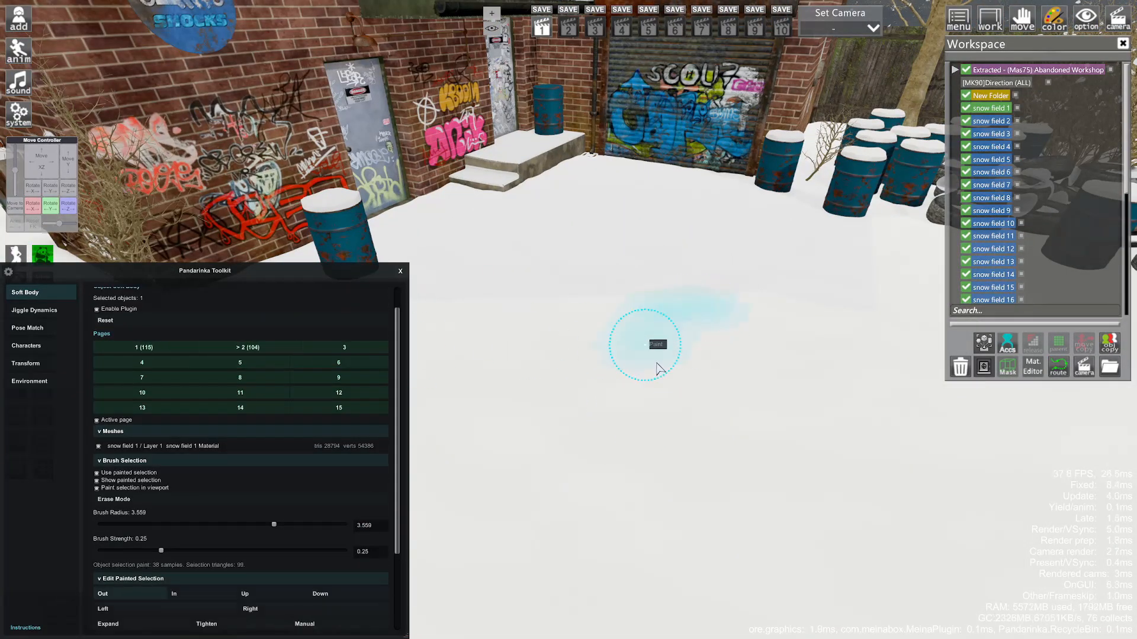
scroll(289, 415, "down", 2)
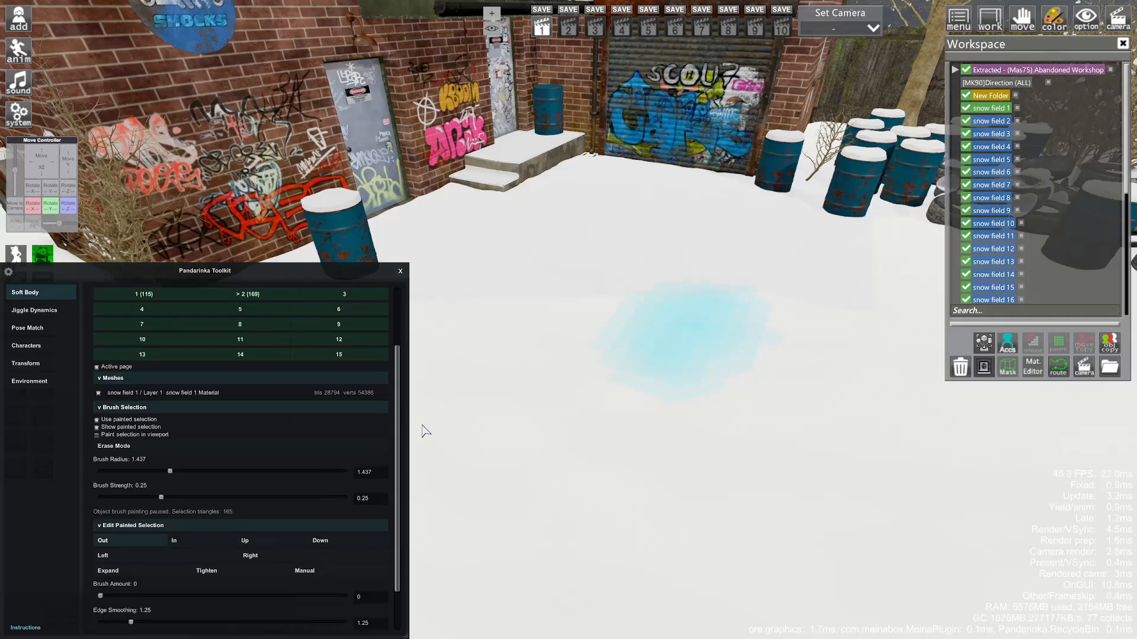
scroll(191, 495, "down", 2)
left_click_drag(100, 543, 236, 543)
scroll(683, 345, "down", 1)
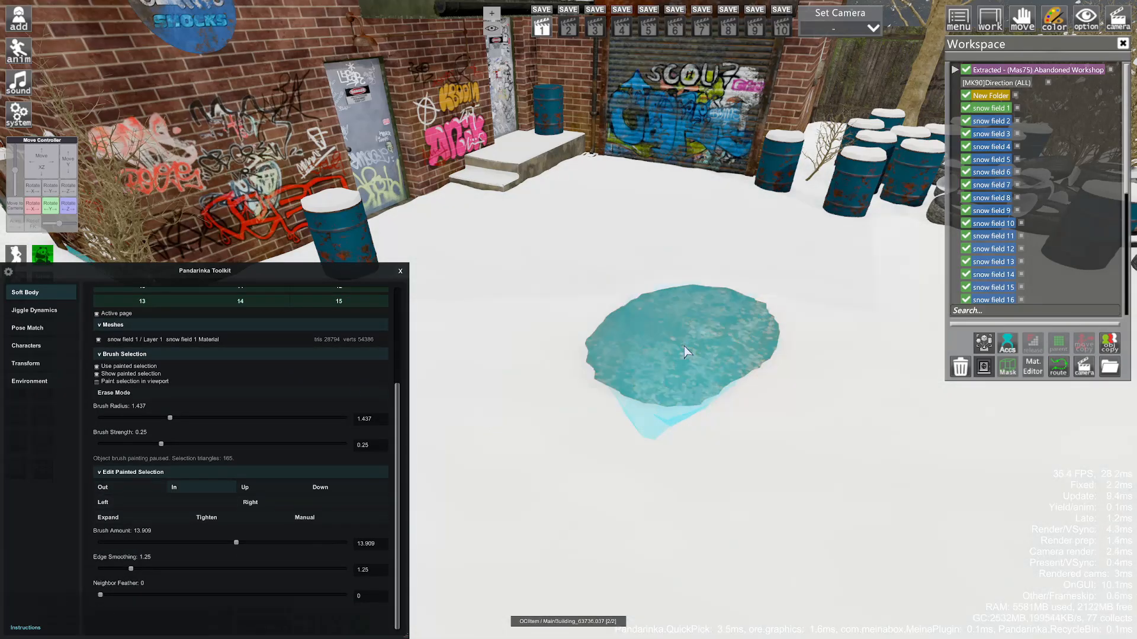
left_click(684, 346)
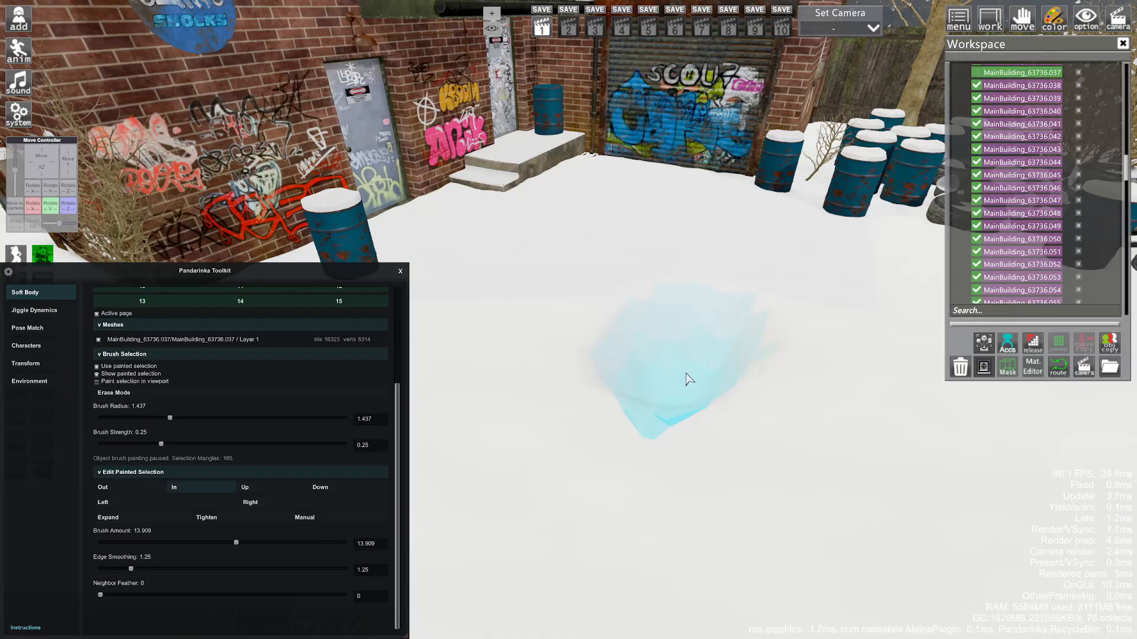
key("h")
mouse_move(685, 373)
left_mouse_down()
mouse_move(776, 368)
mouse_move(835, 302)
mouse_move(876, 379)
mouse_move(947, 338)
mouse_move(929, 332)
mouse_move(971, 335)
mouse_move(986, 409)
mouse_move(1060, 309)
mouse_move(976, 332)
left_mouse_up()
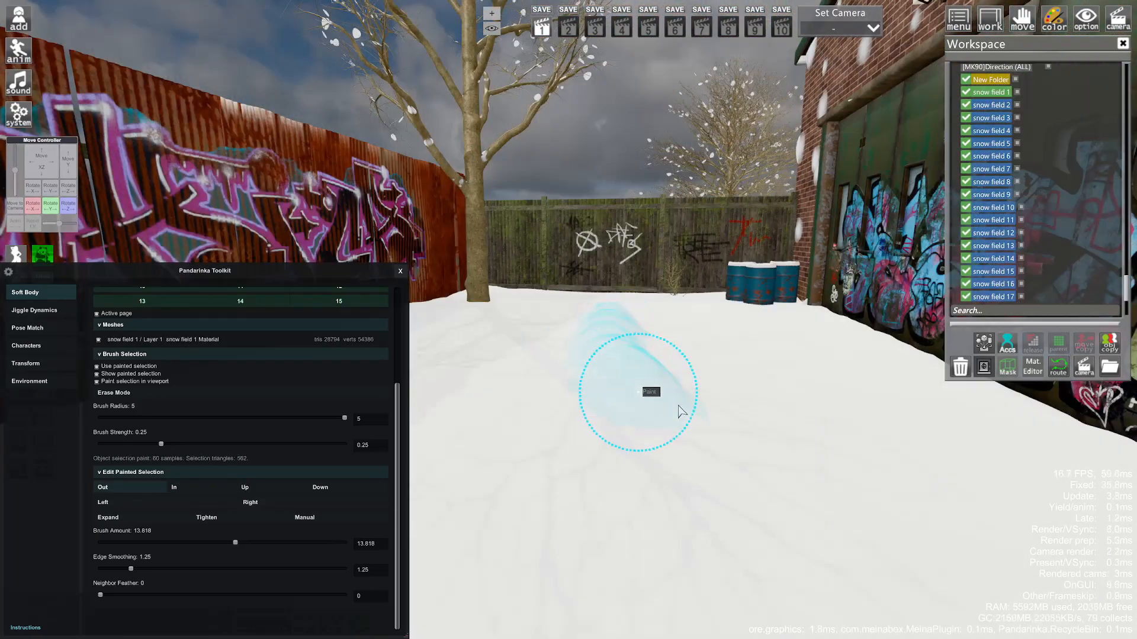
mouse_move(682, 411)
left_mouse_down()
mouse_move(891, 429)
mouse_move(853, 444)
mouse_move(894, 498)
mouse_move(763, 414)
mouse_move(788, 422)
left_mouse_up()
key("p")
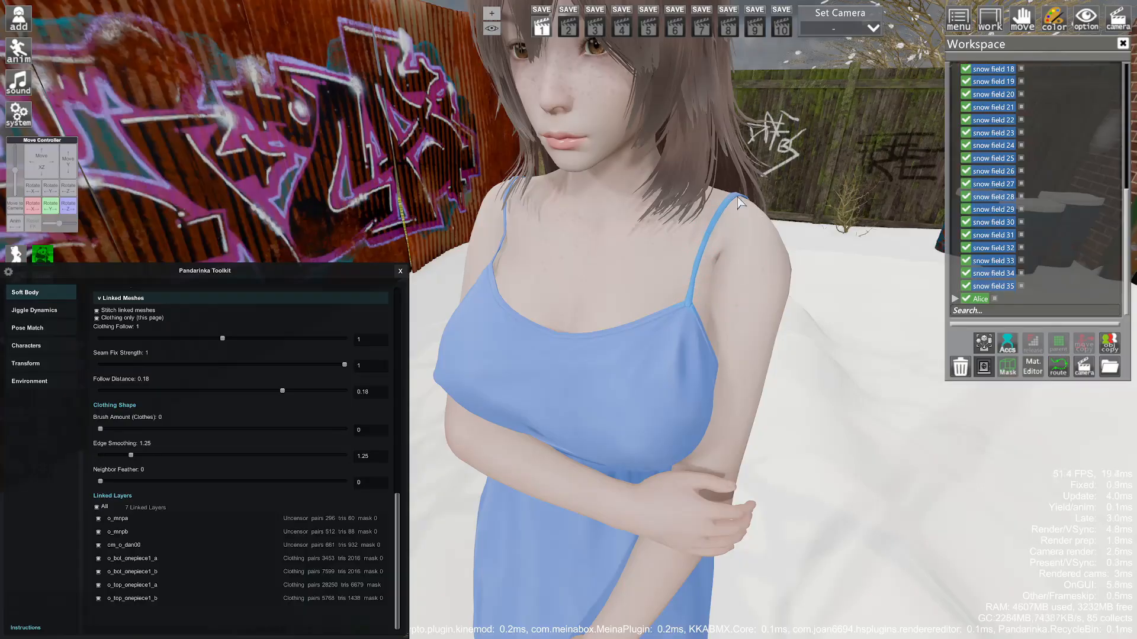
- Use Manual shaping on the painted area to raise the dress strap on her shoulder
left_click_drag(792, 151, 717, 221)
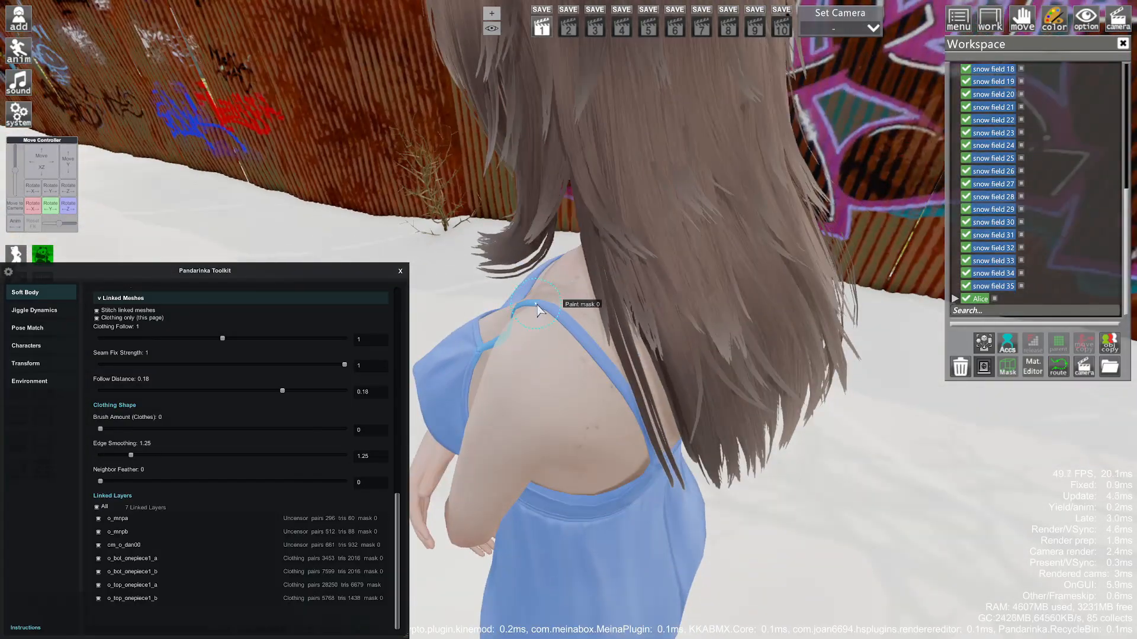
left_click_drag(830, 204, 788, 134)
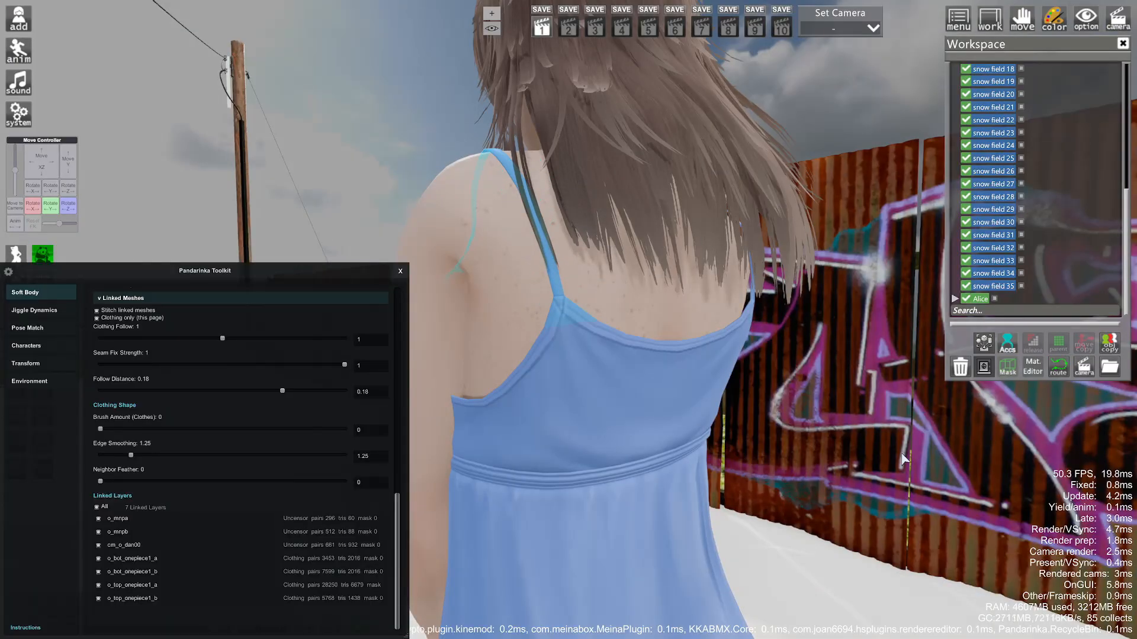
left_click_drag(902, 454, 835, 455)
scroll(330, 428, "up", 1)
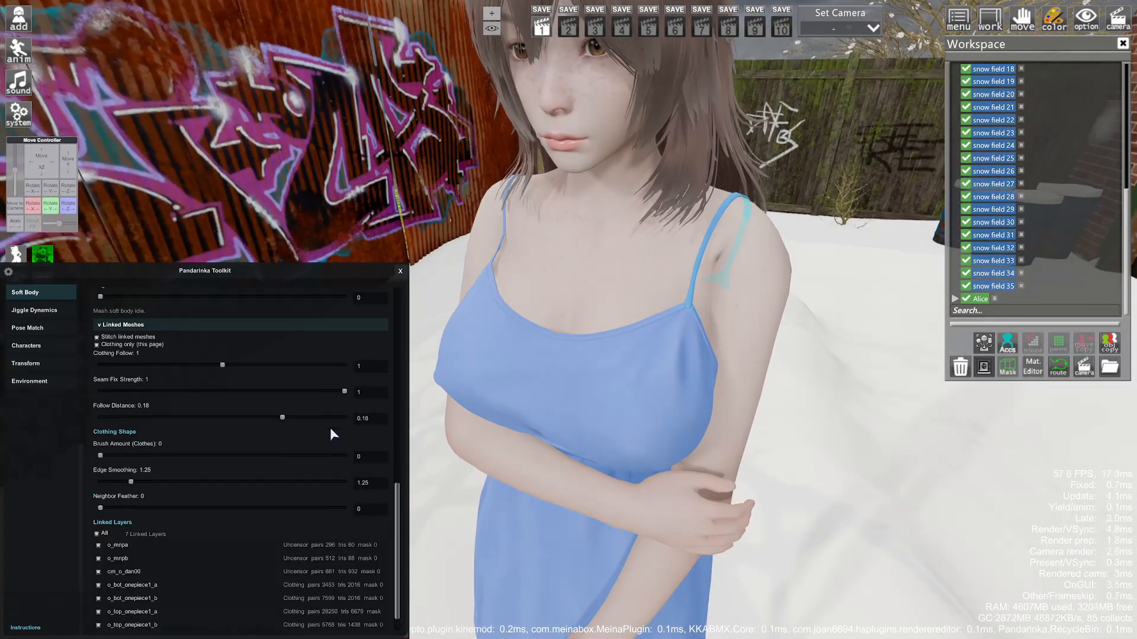
scroll(330, 432, "up", 4)
left_click(305, 512)
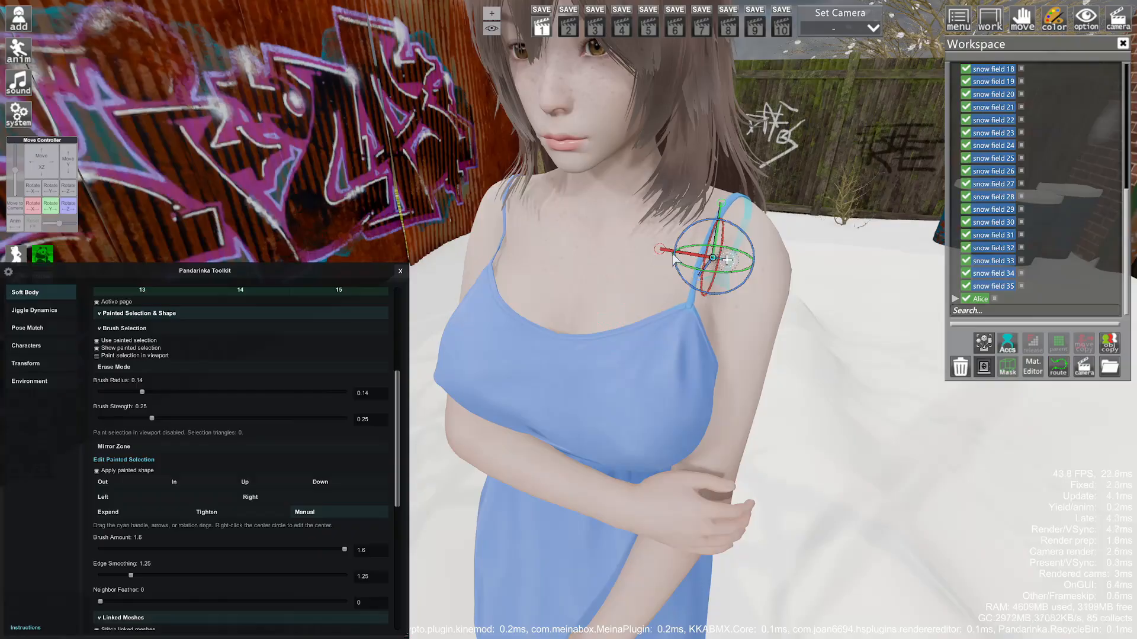
left_click_drag(813, 276, 815, 277)
key("ctrl+z")
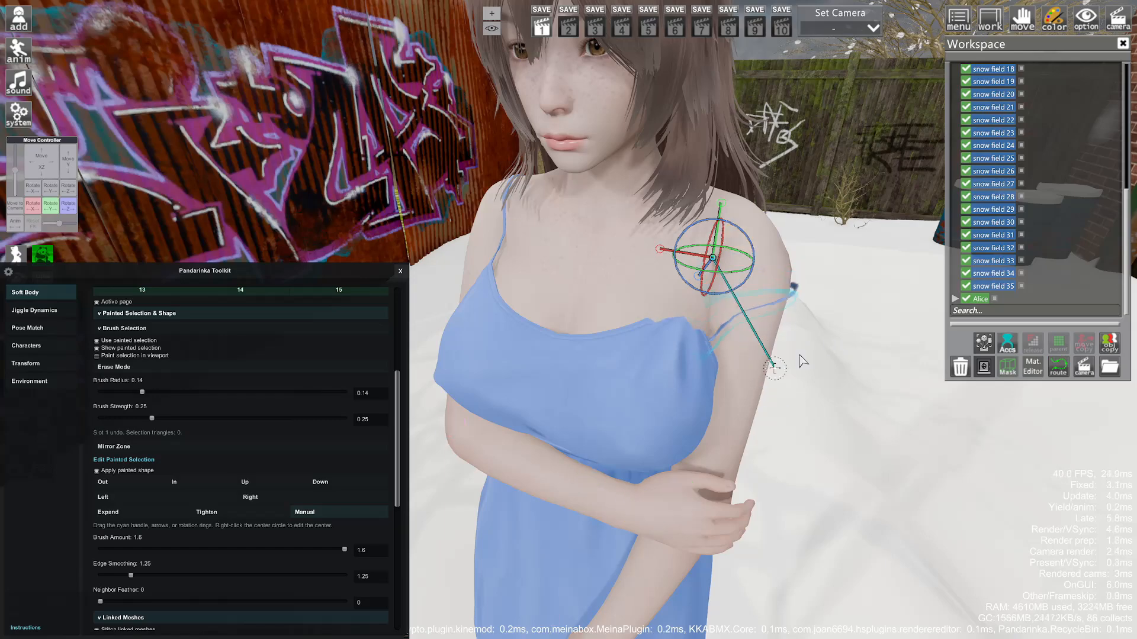
left_click_drag(800, 355, 783, 319)
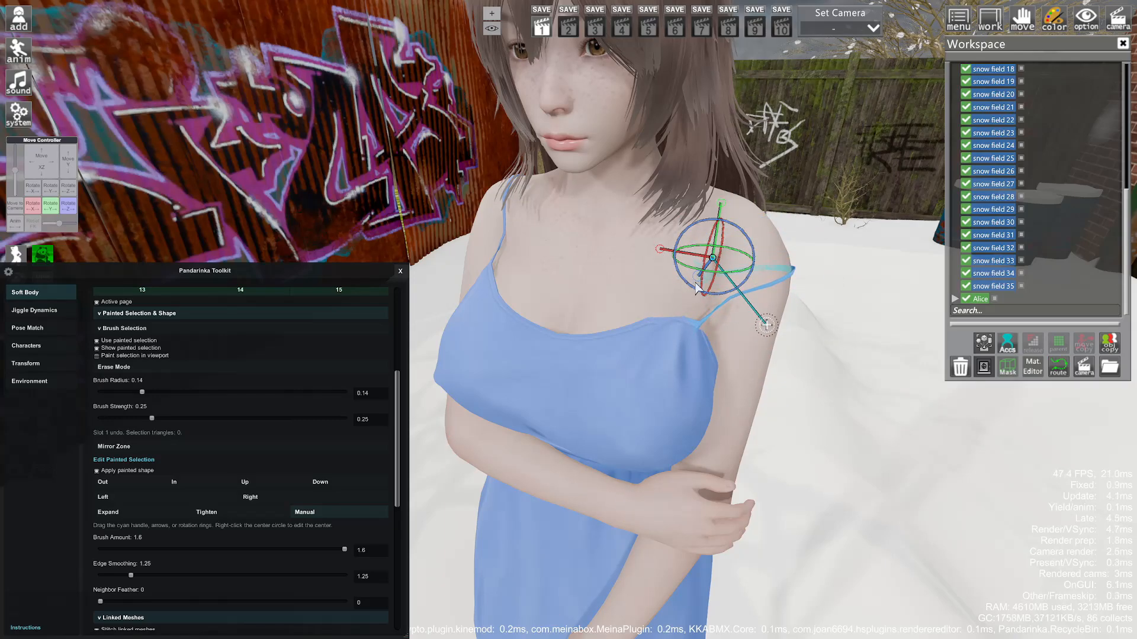
- Mirror the painted selection and a left-shoulder patch onto the other side
scroll(258, 377, "up", 5)
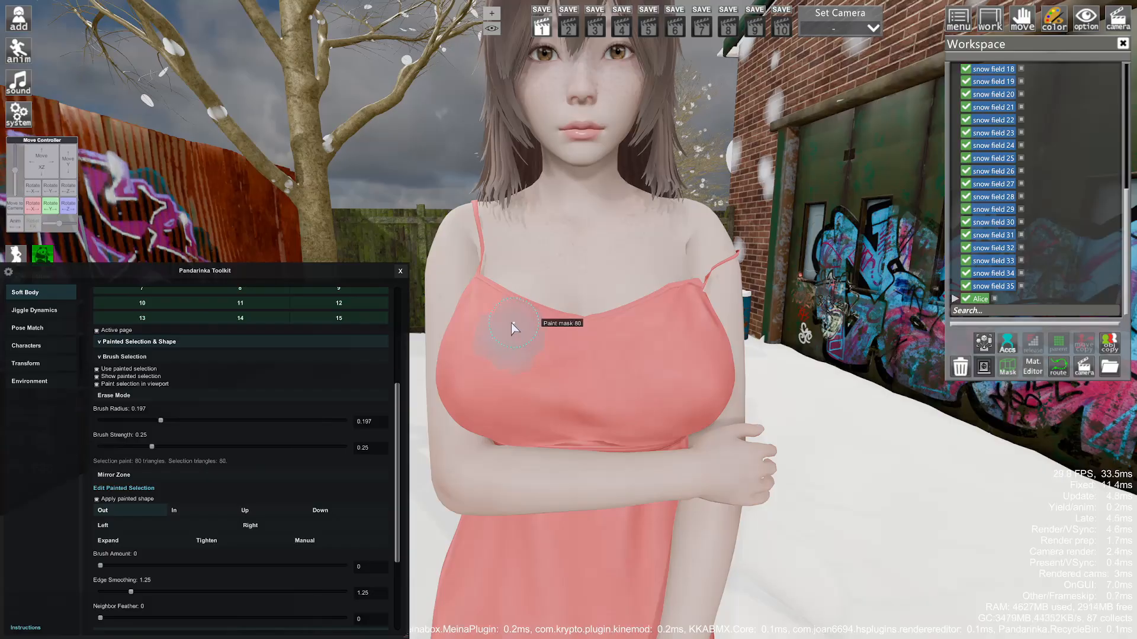
left_click(134, 473)
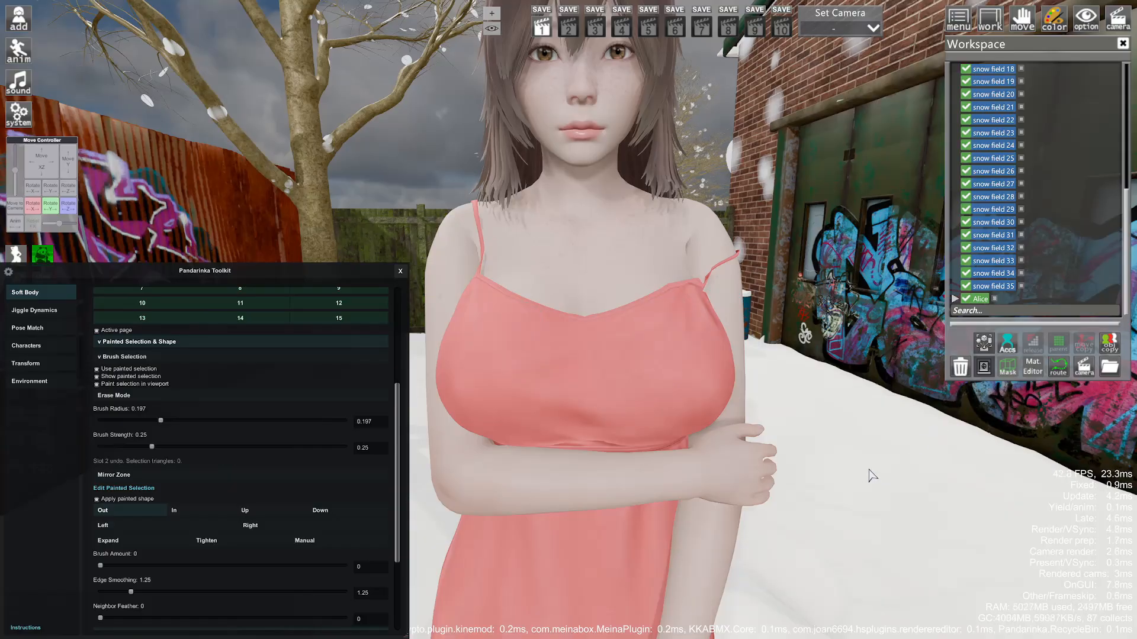
left_click(446, 247)
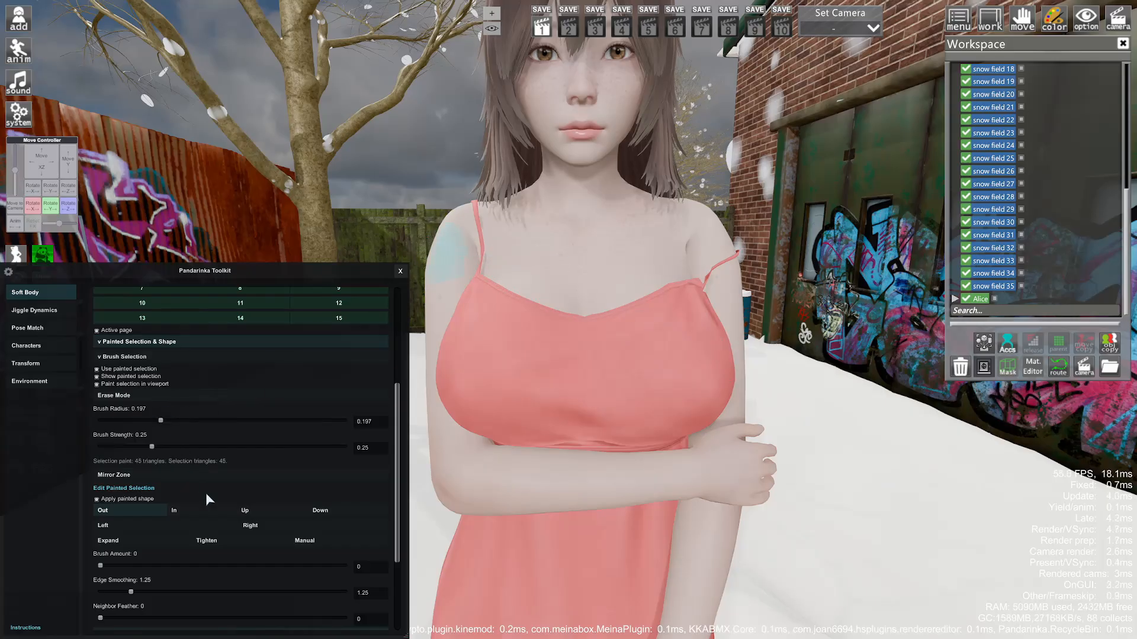
left_click(179, 477)
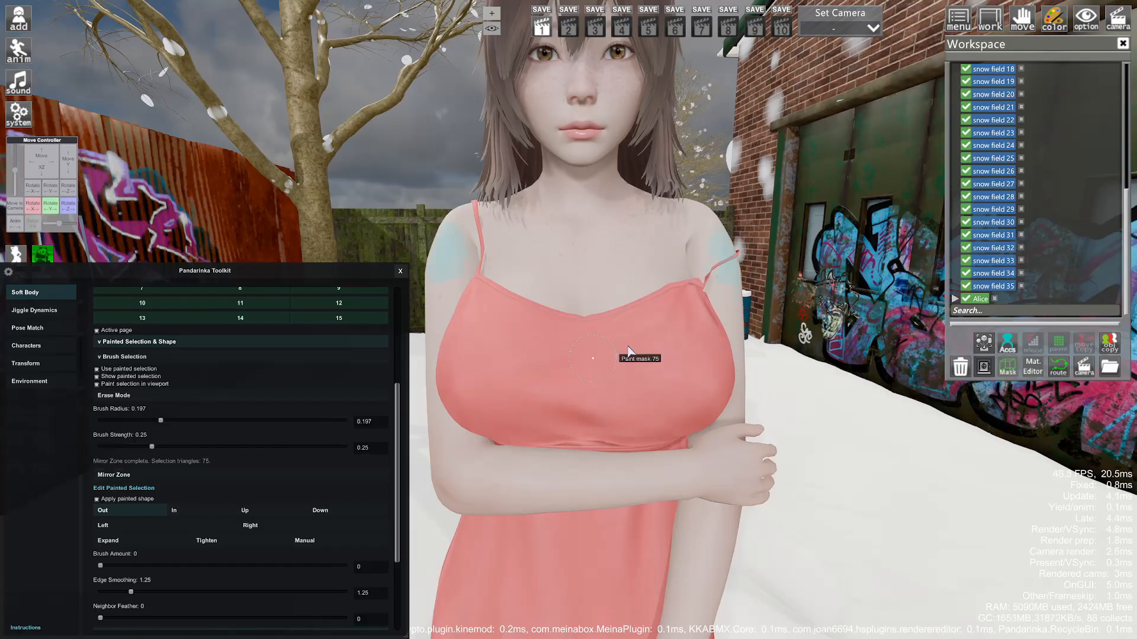
left_click_drag(816, 279, 747, 276)
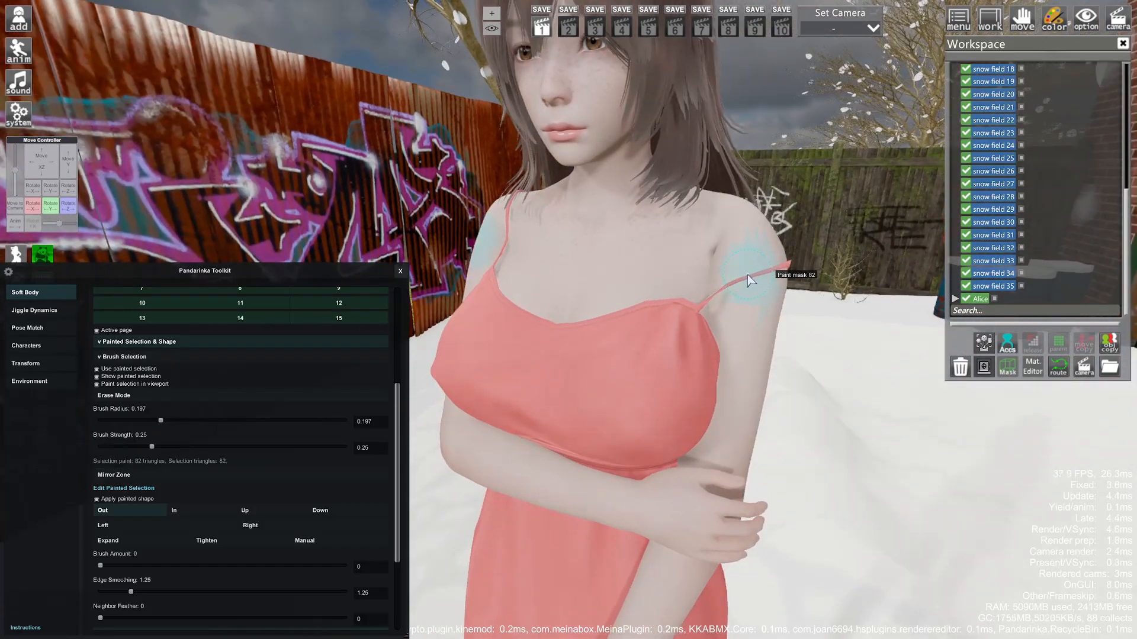
left_click_drag(871, 342, 977, 345)
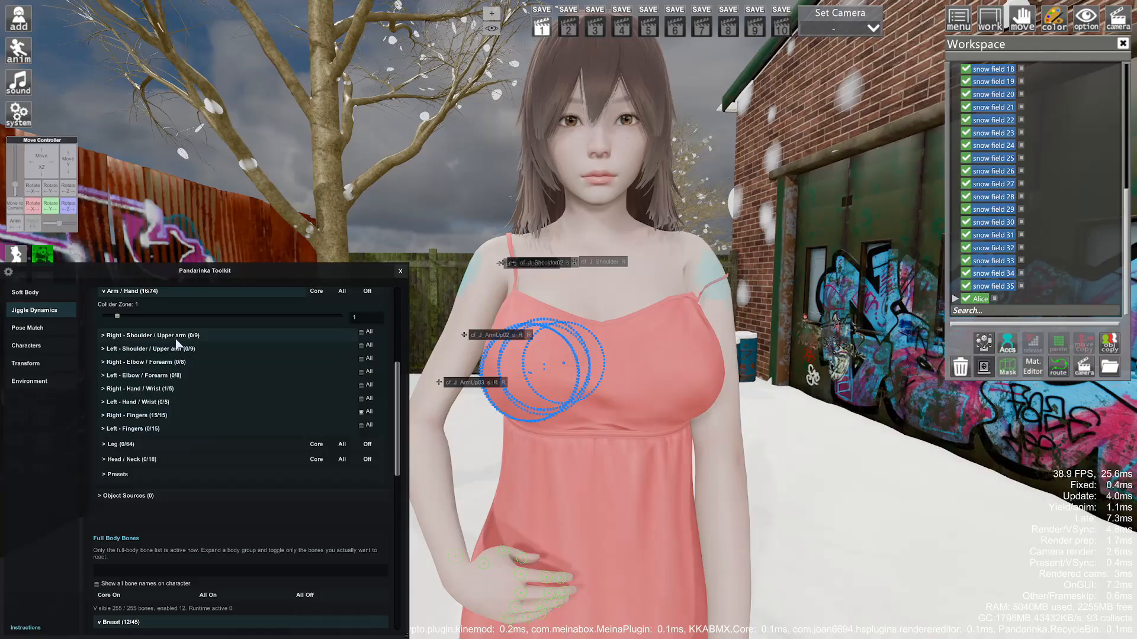
- Expand the Leg bone list in Jiggle Dynamics, then bring up the toolkit's Transform page
right_click_drag(261, 218, 332, 218)
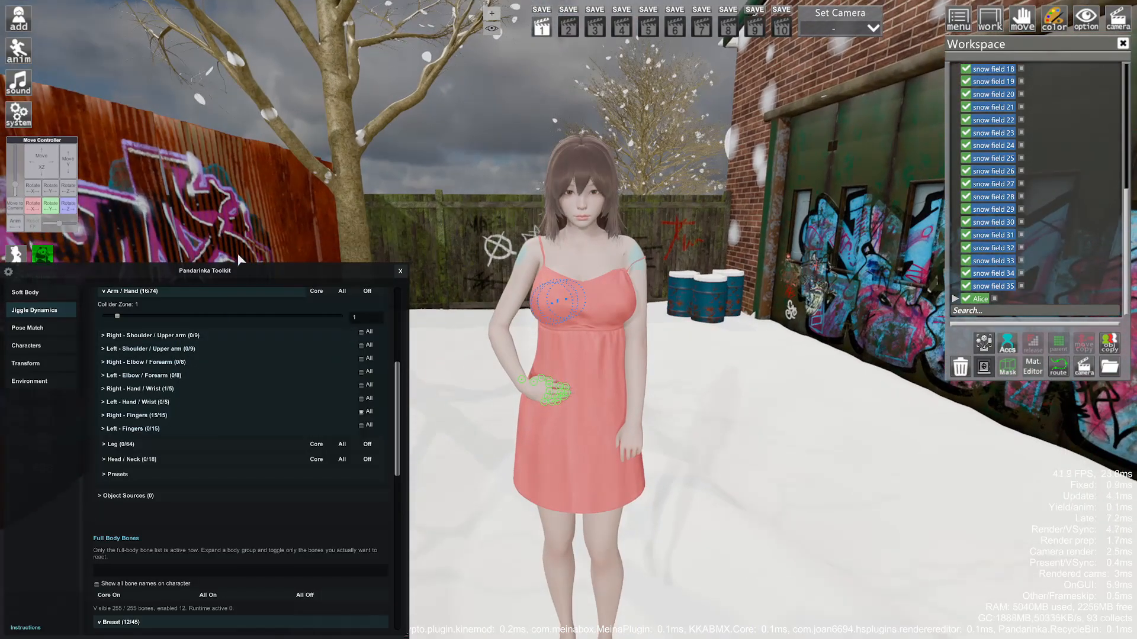
left_click(134, 444)
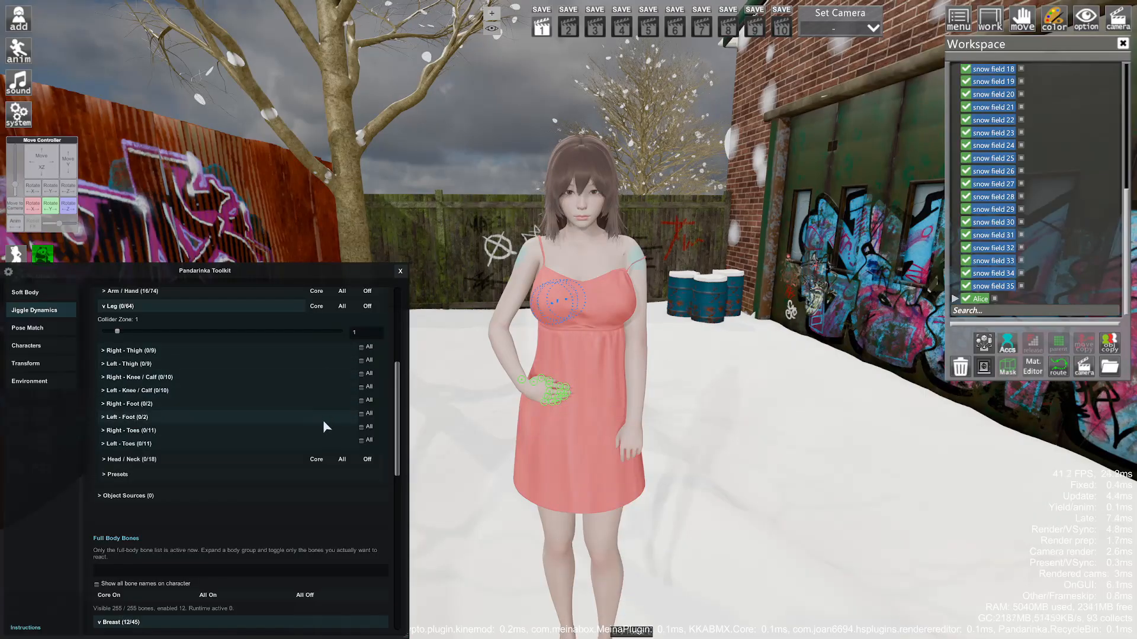
left_click_drag(468, 379, 405, 413)
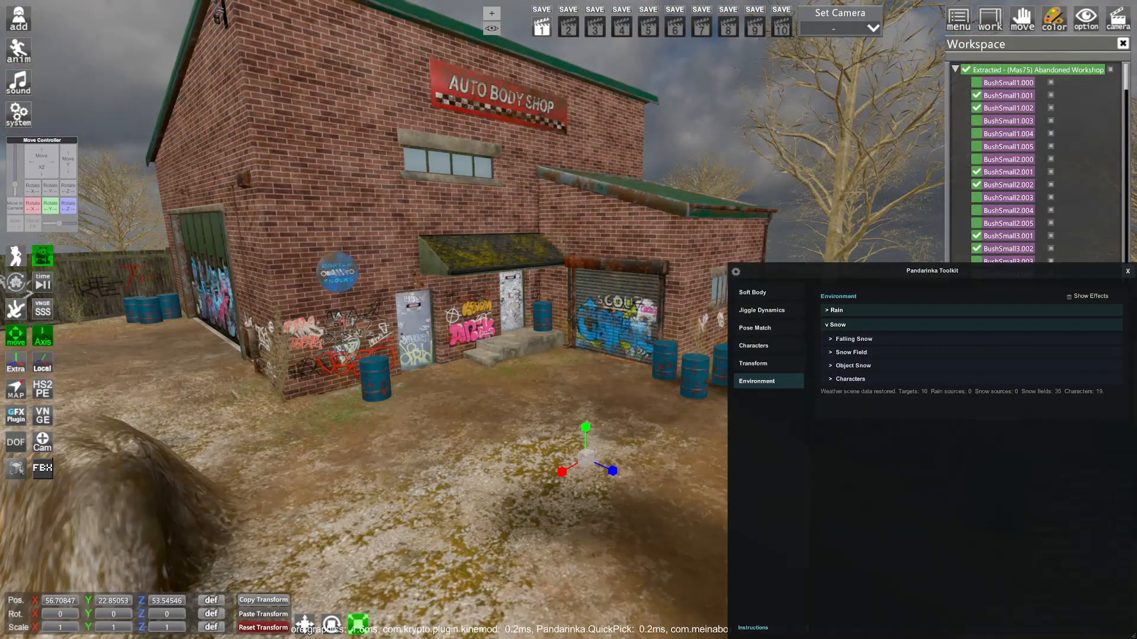
left_click(762, 364)
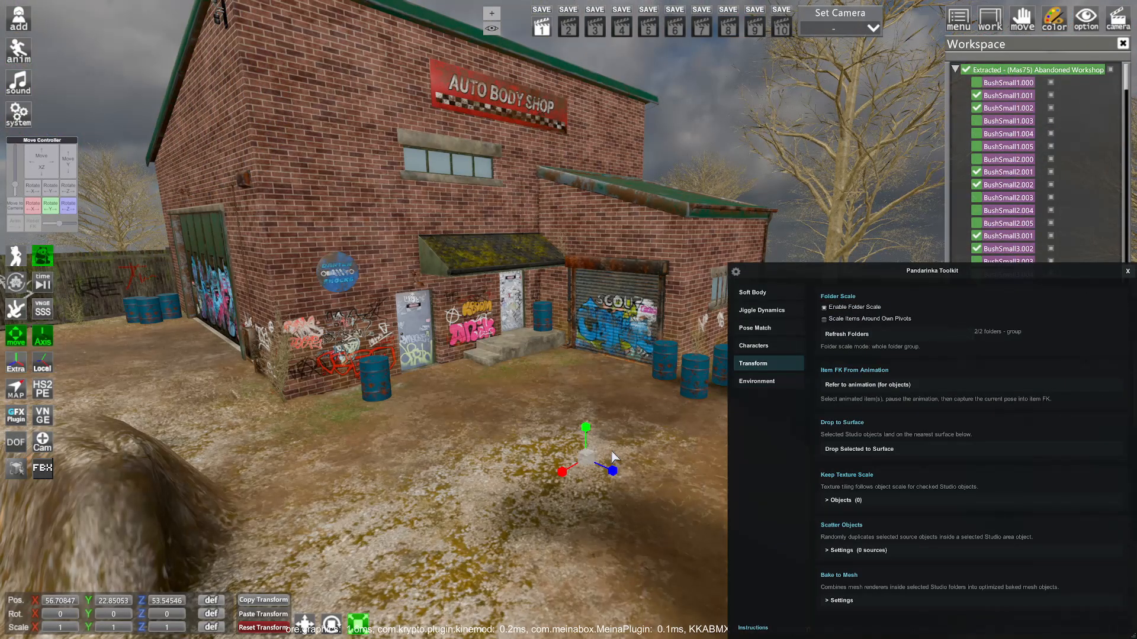
- Scale the Abandoned Workshop folder up to 2.235, undoing an accidental shrink first
left_click_drag(588, 463, 378, 636)
key("ctrl+z")
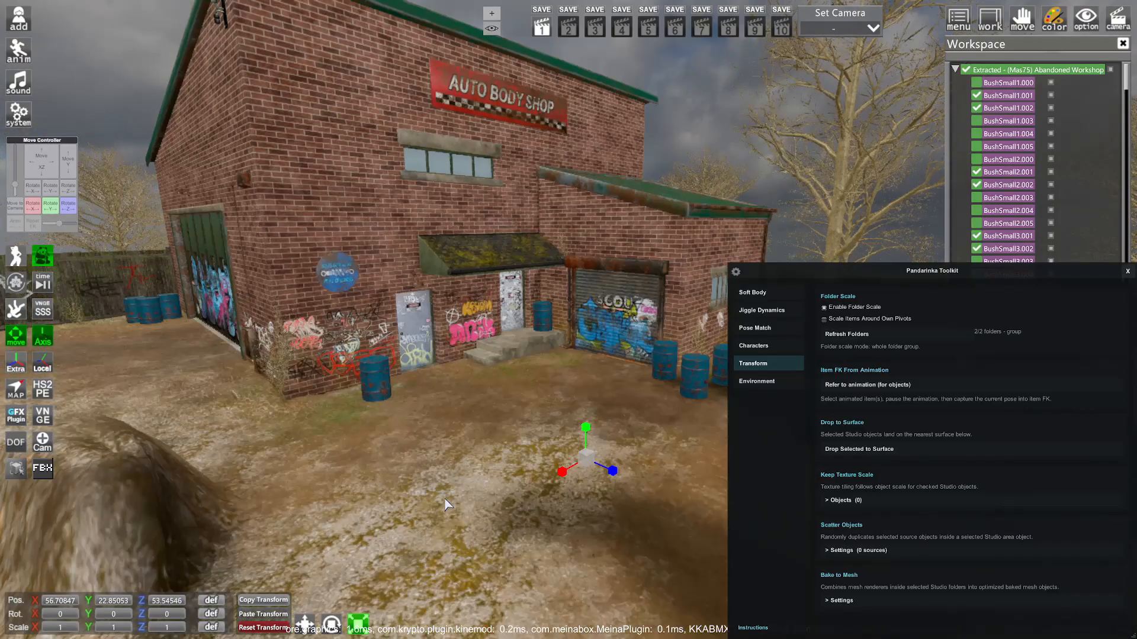
left_click_drag(595, 460, 828, 110)
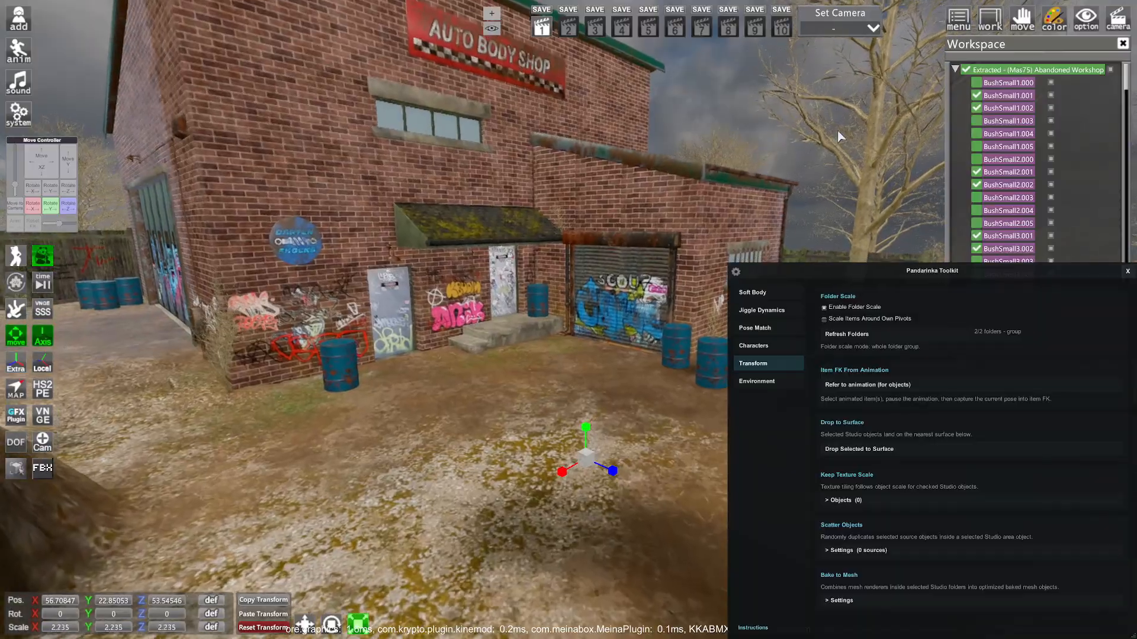